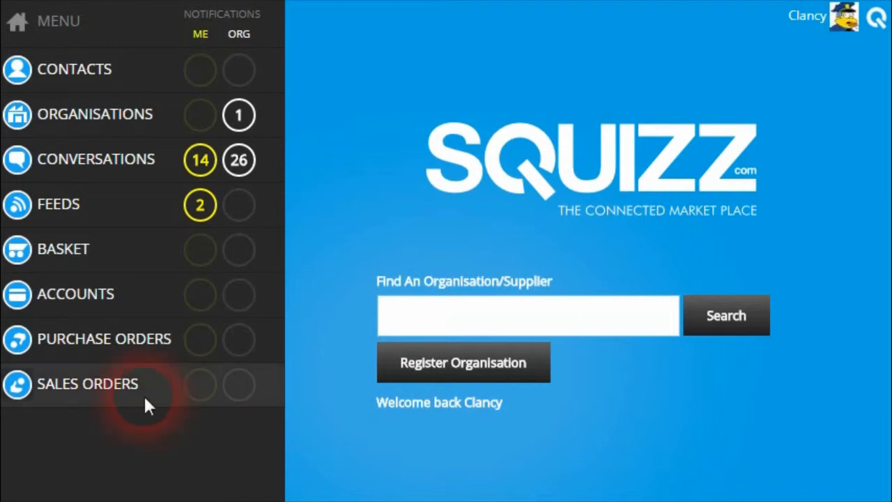
Open the Springfield Police account's details on the Account Enquiry invoice search.
left_click(88, 296)
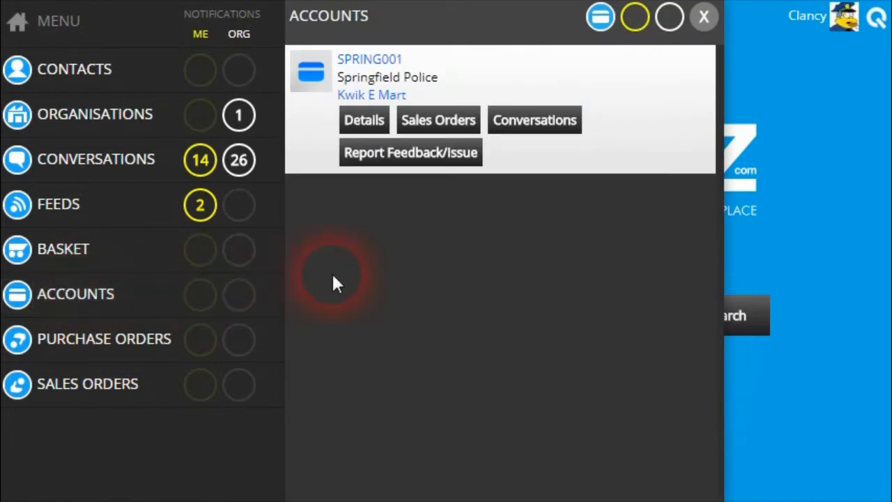
left_click(364, 120)
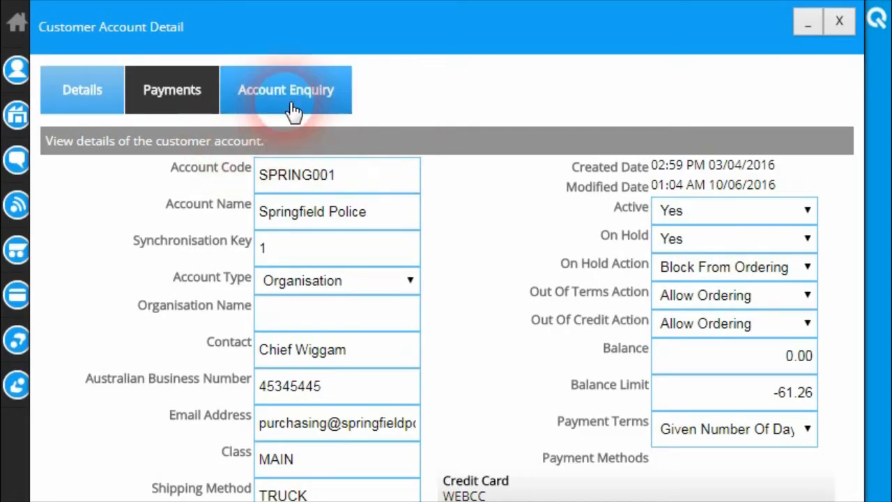
left_click(303, 104)
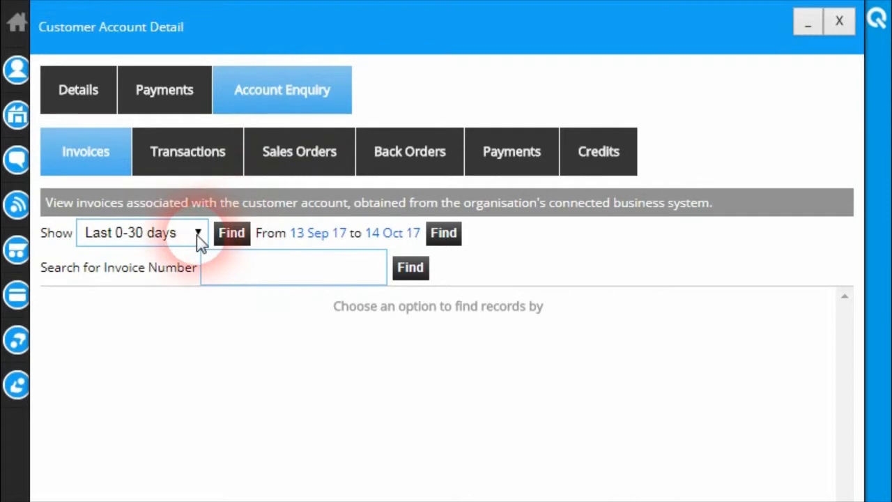
Load the last 0-30 days of invoices and check balances: INV-4 880.00, INV-5 220.00, INV-6 0.00.
left_click(234, 235)
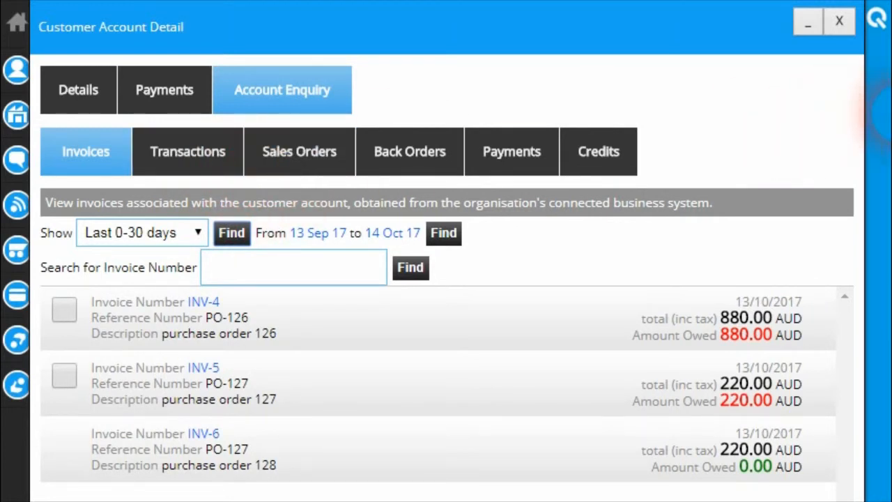
scroll(478, 289, "down", 2)
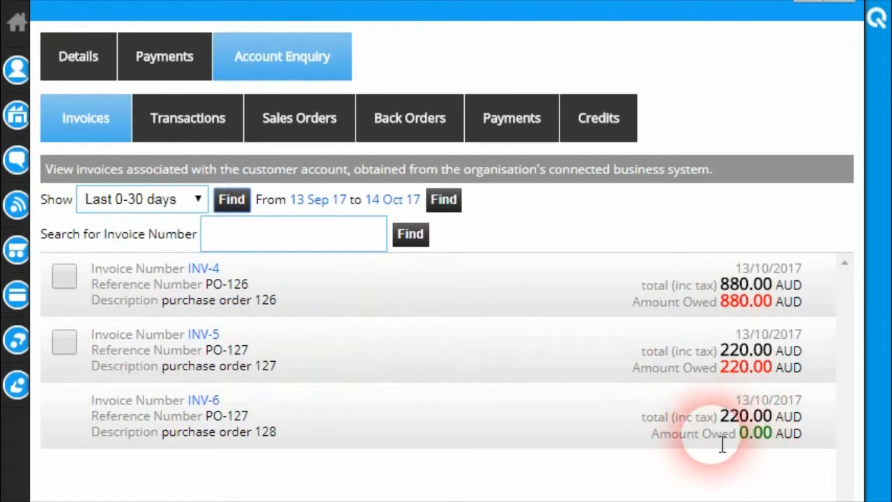
left_click_drag(739, 440, 750, 443)
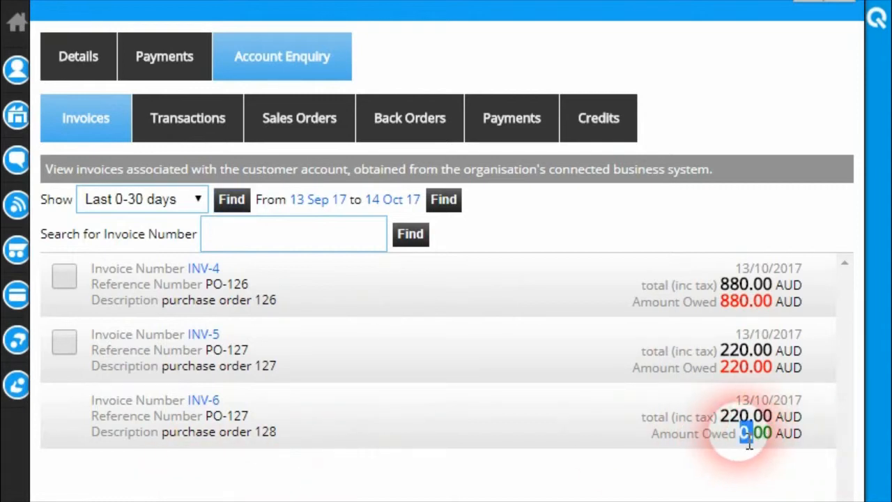
left_click(737, 317)
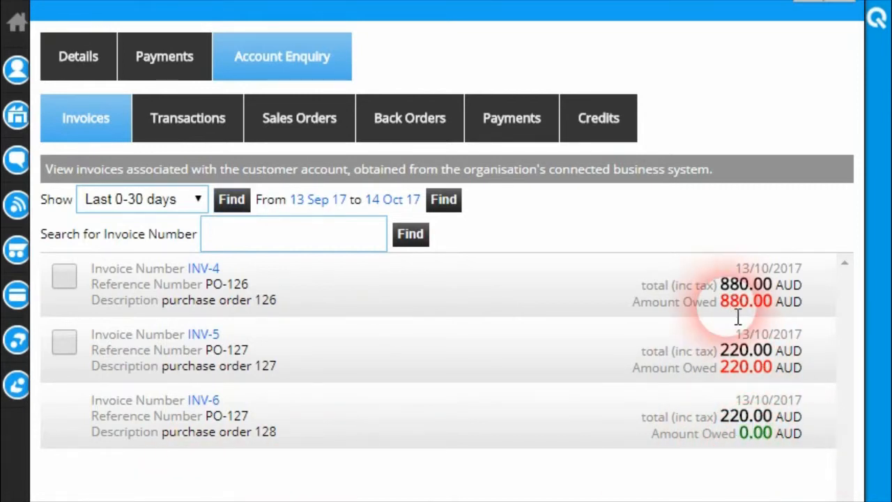
left_click_drag(719, 302, 756, 312)
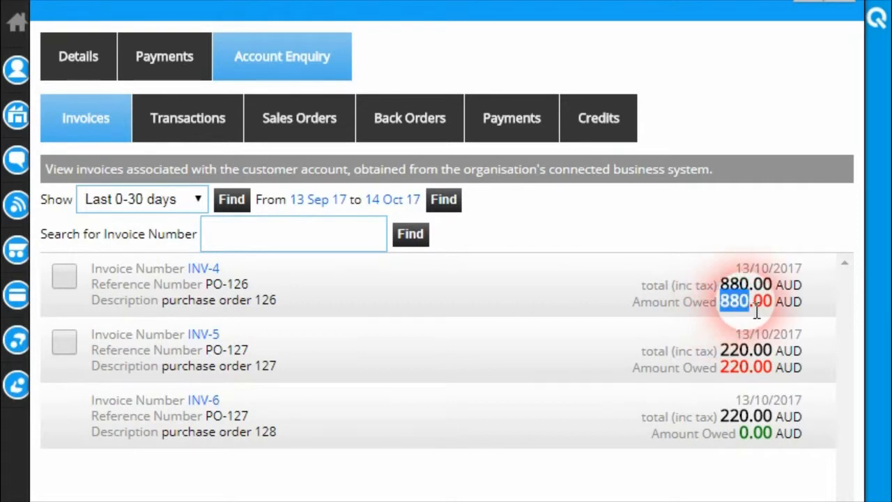
left_click(313, 324)
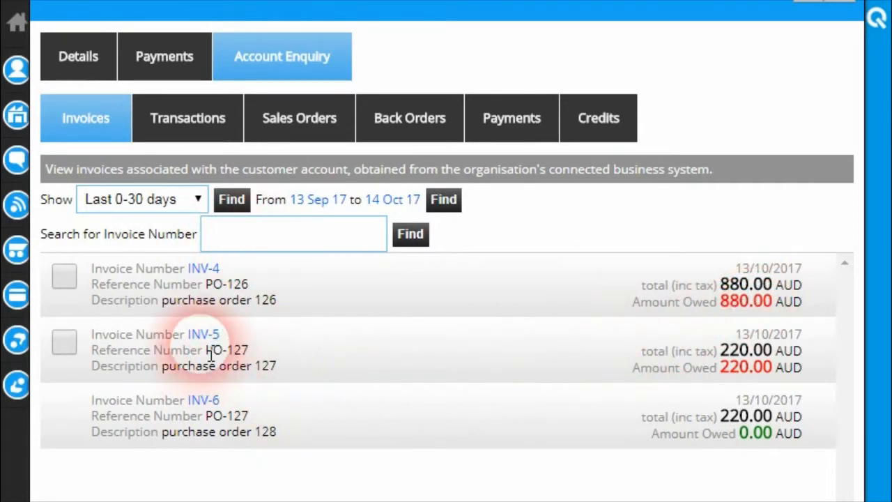
left_click(202, 269)
scroll(294, 283, "down", 5)
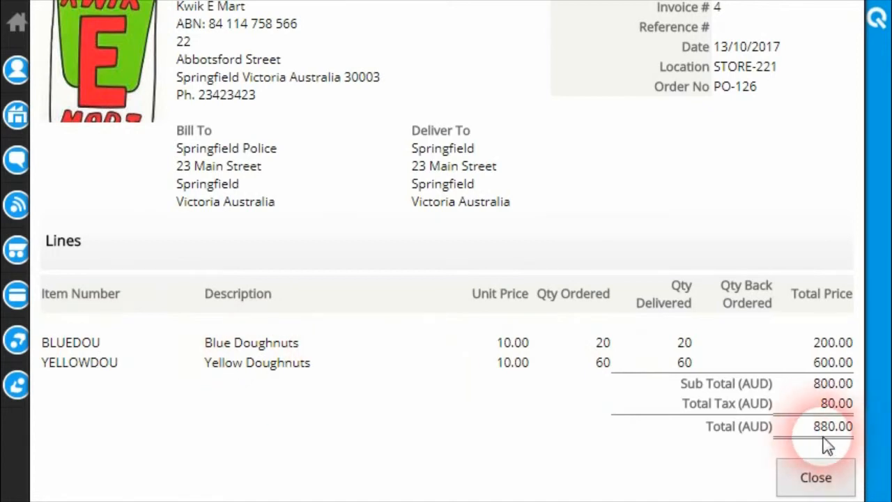
left_click(826, 482)
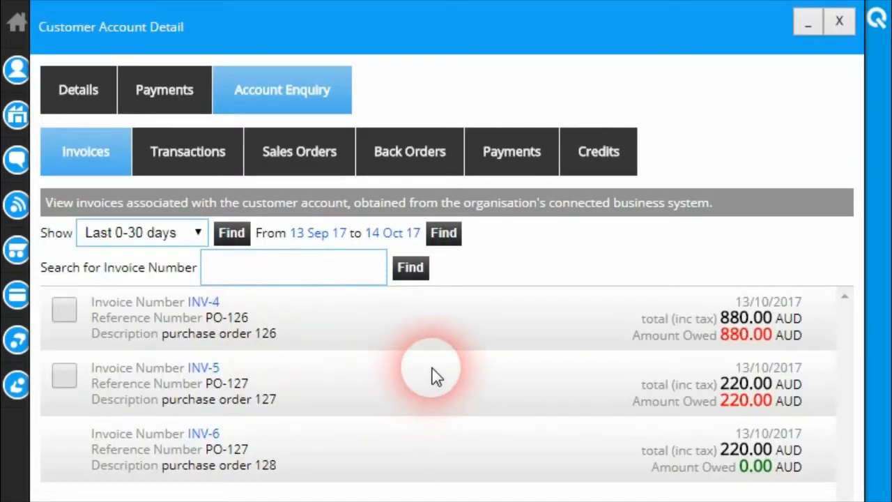
Tick INV-4 (880.00) and INV-5 (220.00) and start paying their 1,100.00 AUD total.
left_click(69, 313)
left_click(65, 376)
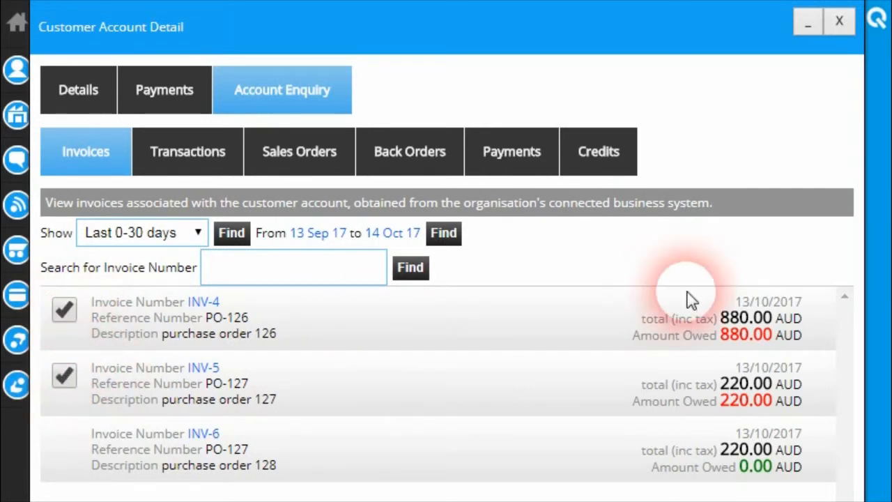
scroll(882, 167, "down", 4)
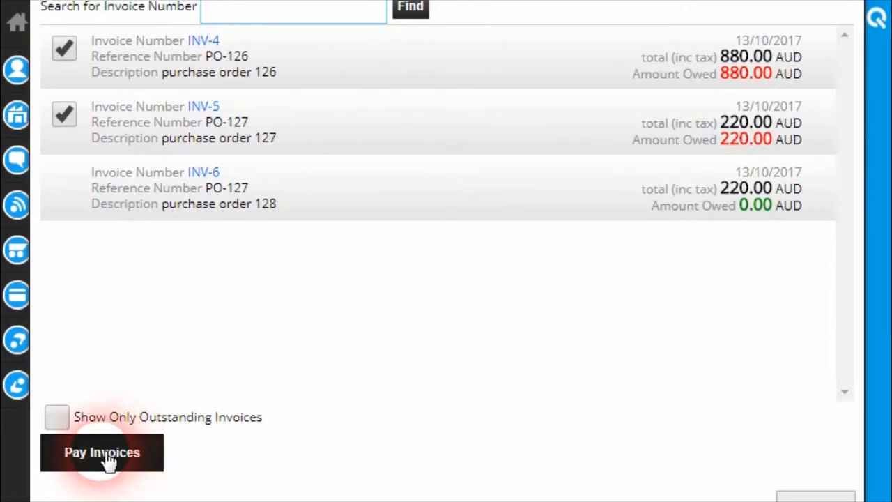
left_click(105, 460)
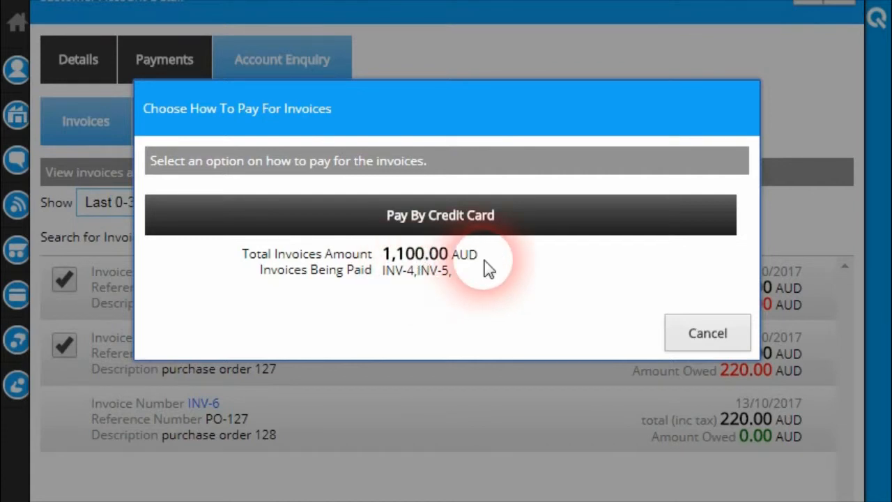
Choose to pay by credit card with Visa as the card type.
left_click(446, 230)
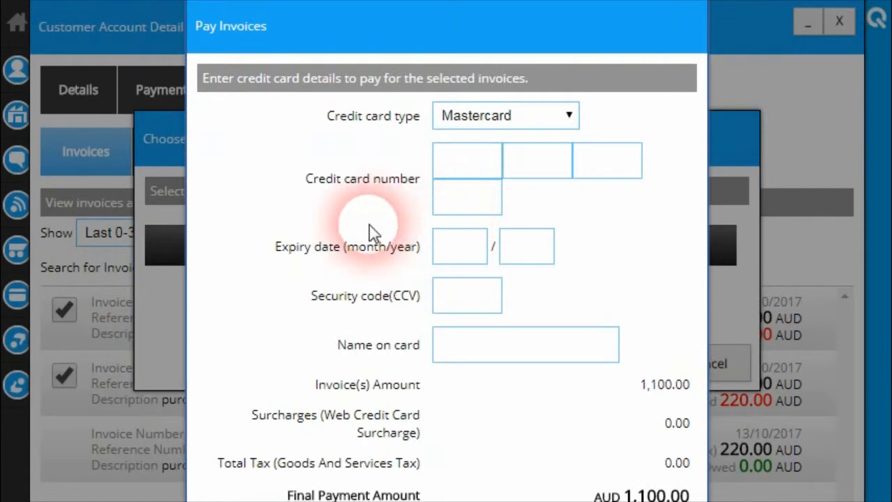
left_click(543, 115)
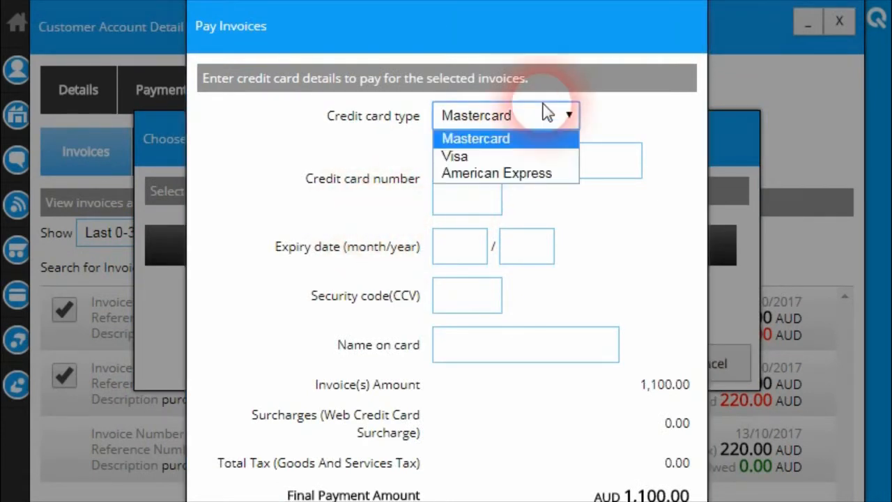
left_click(513, 156)
Enter the Visa card number group by group and move on to the expiry date.
left_click(490, 176)
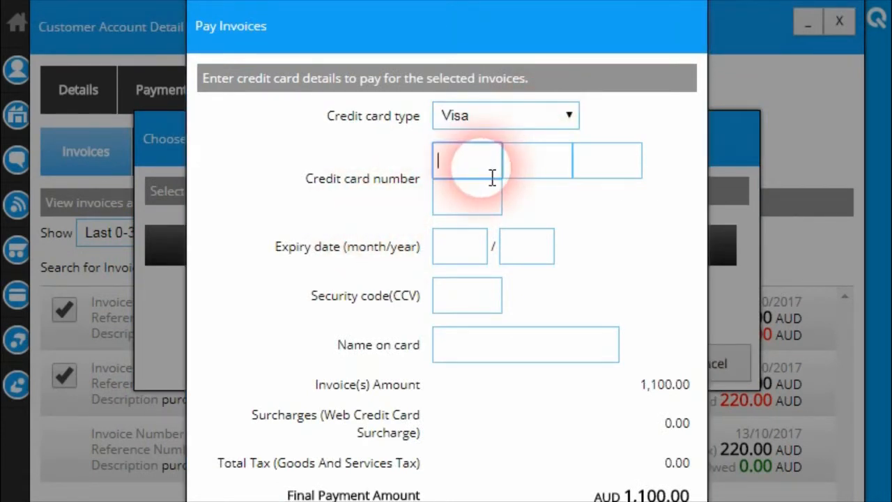
type("4444")
left_click(534, 175)
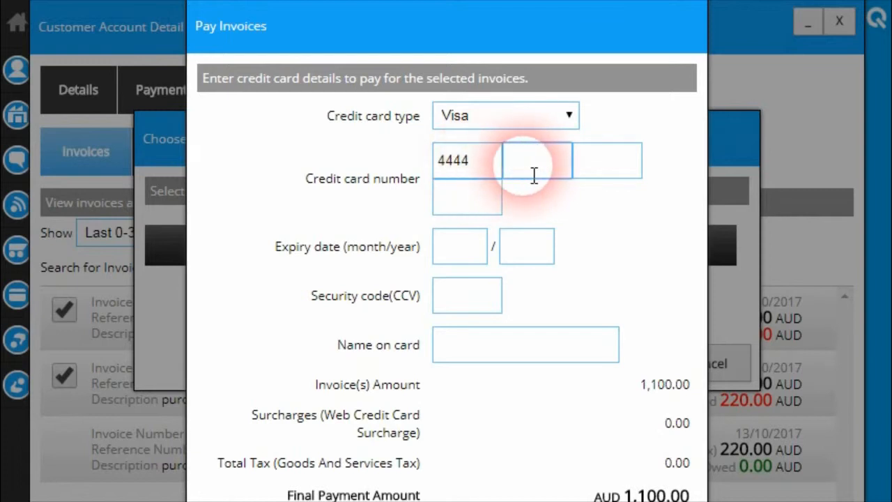
type("33332222")
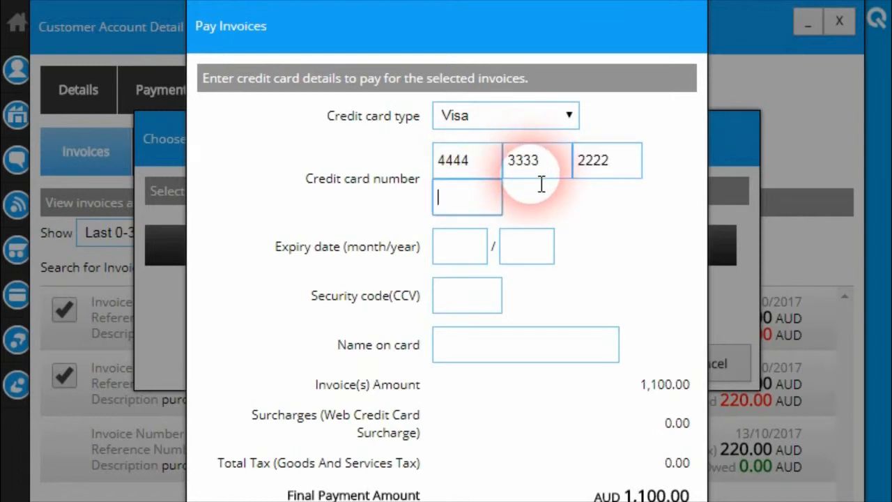
left_click(502, 200)
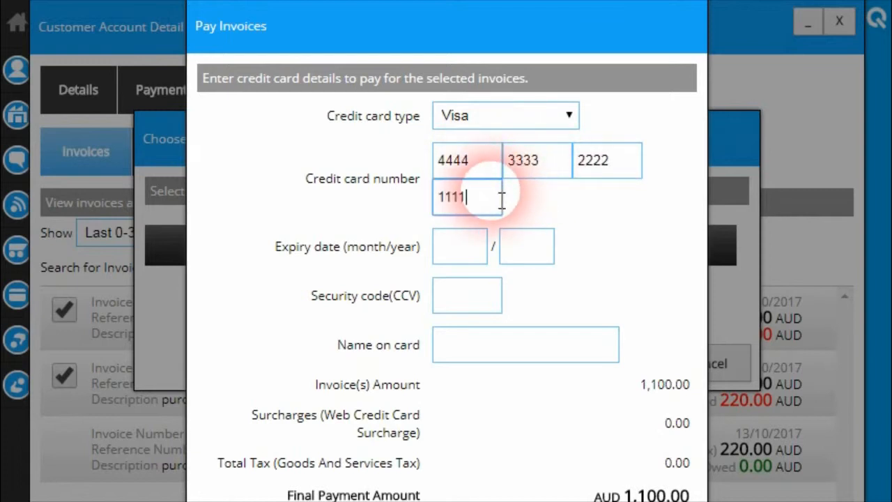
left_click(460, 257)
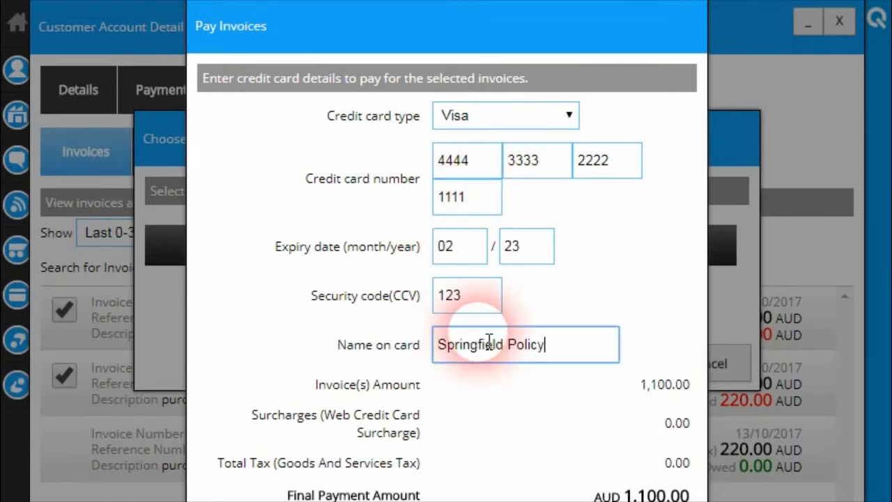
scroll(493, 307, "down", 2)
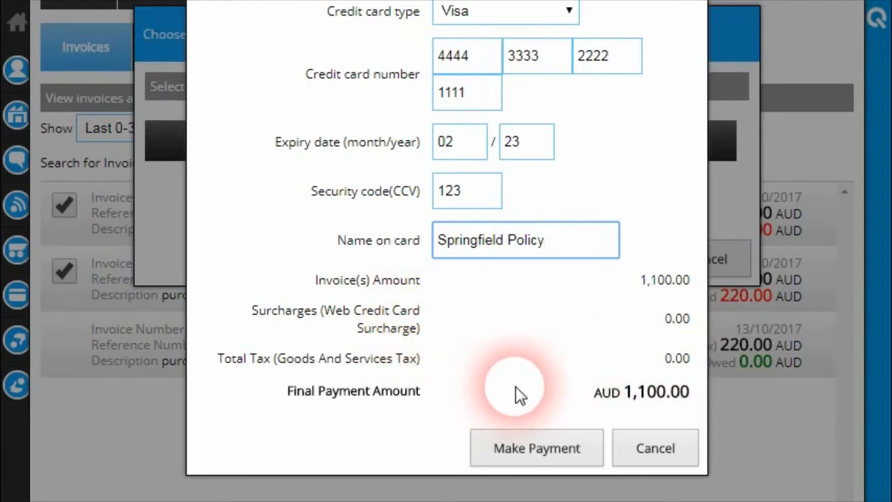
Submit the 1,100.00 AUD credit card payment, note the receipt number, and close the confirmation.
left_click(539, 451)
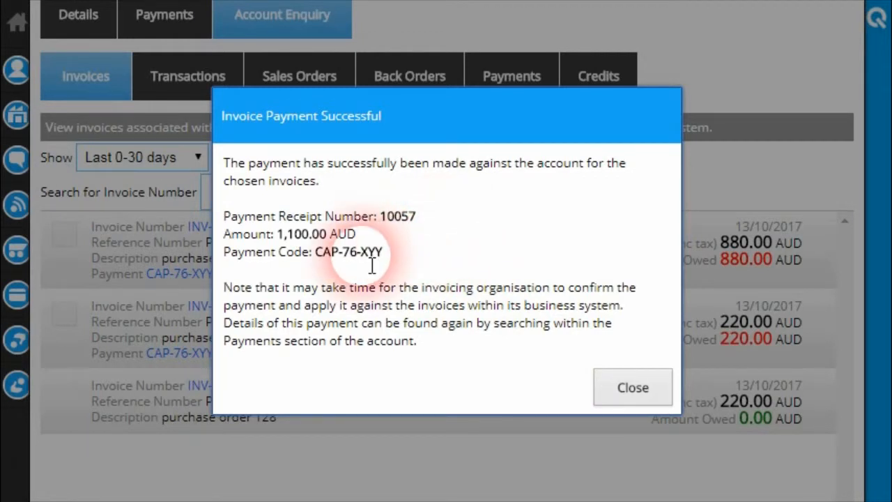
double_click(392, 223)
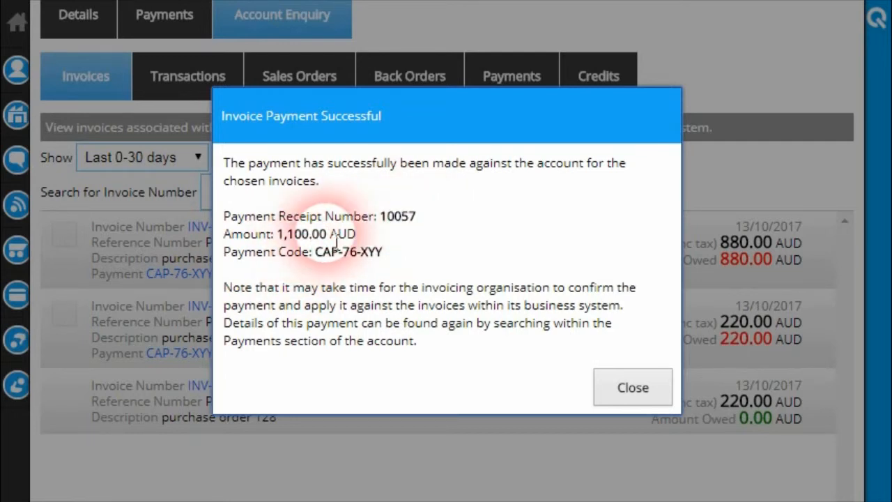
double_click(289, 237)
left_click(354, 258)
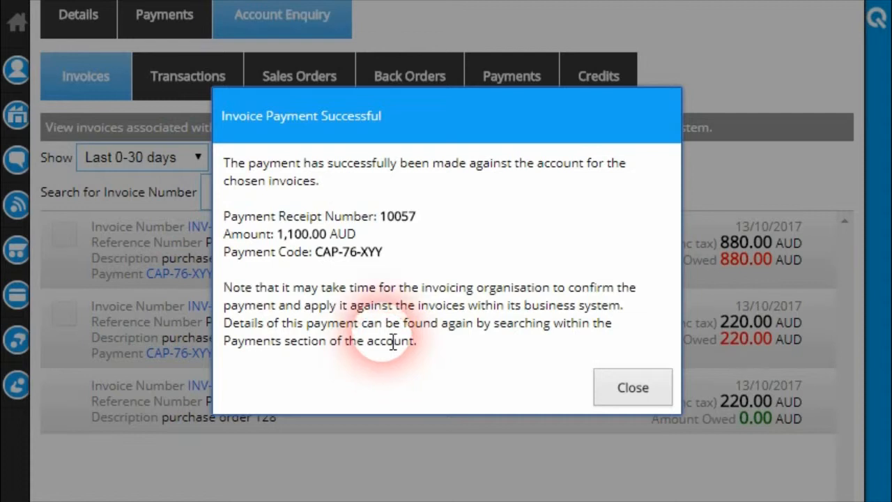
left_click(644, 380)
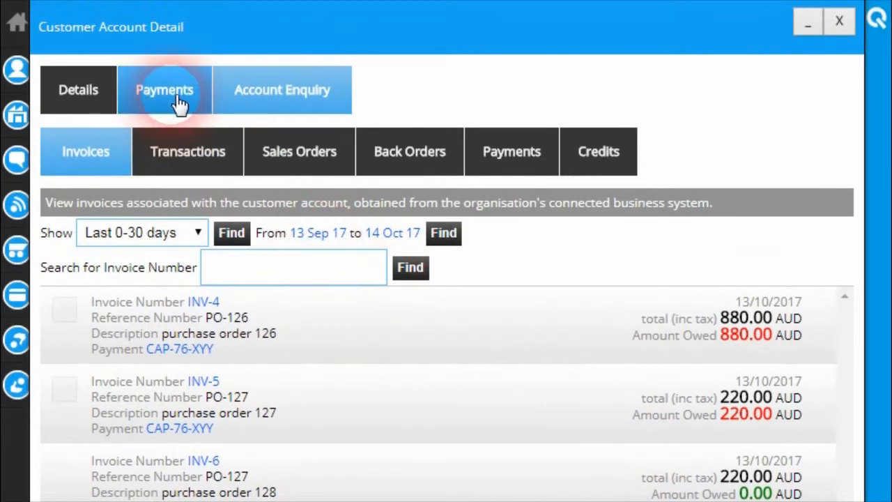
List the account's recent payments and open the 1,100.00 AUD payment covering INV-4 and INV-5.
left_click(179, 103)
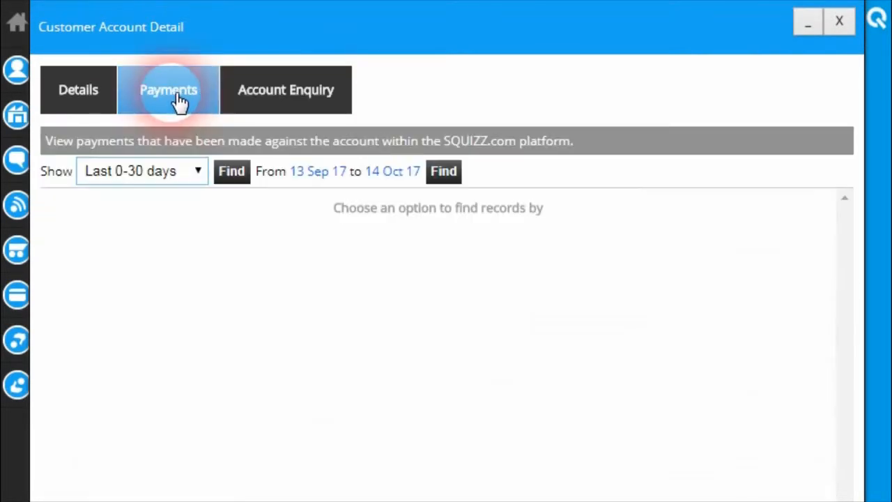
left_click(245, 173)
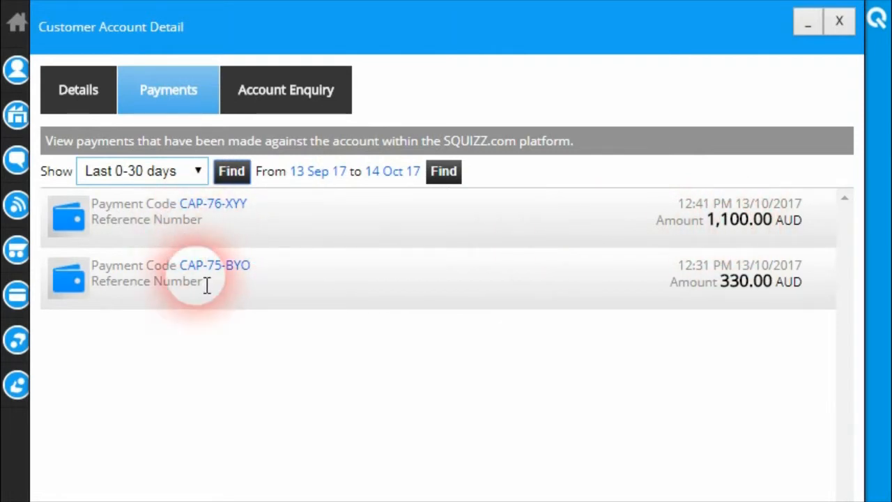
left_click(212, 214)
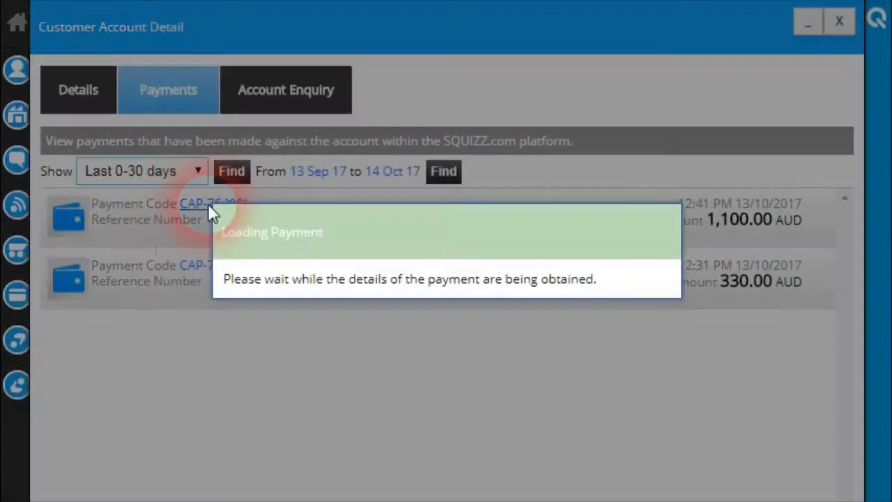
scroll(238, 289, "down", 4)
scroll(241, 289, "down", 1)
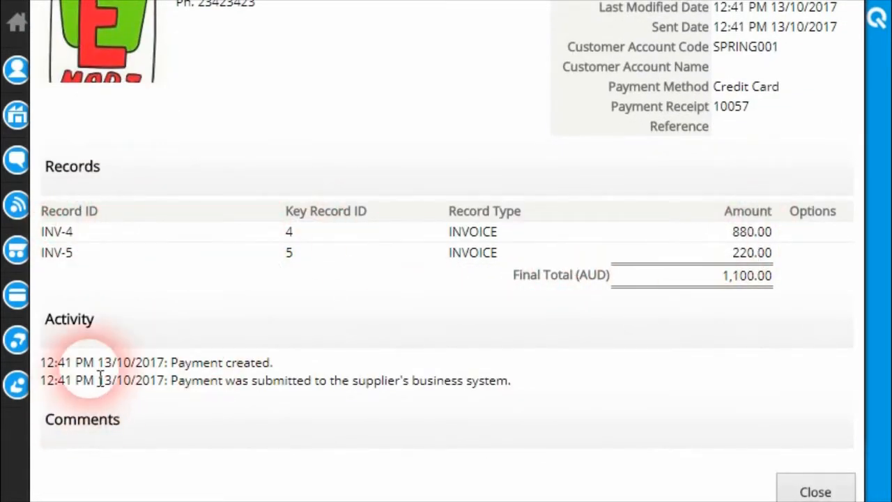
Close the CAP-76-XYY details and return to the payments list showing the 1,100.00 and 330.00 AUD payments.
scroll(303, 348, "up", 3)
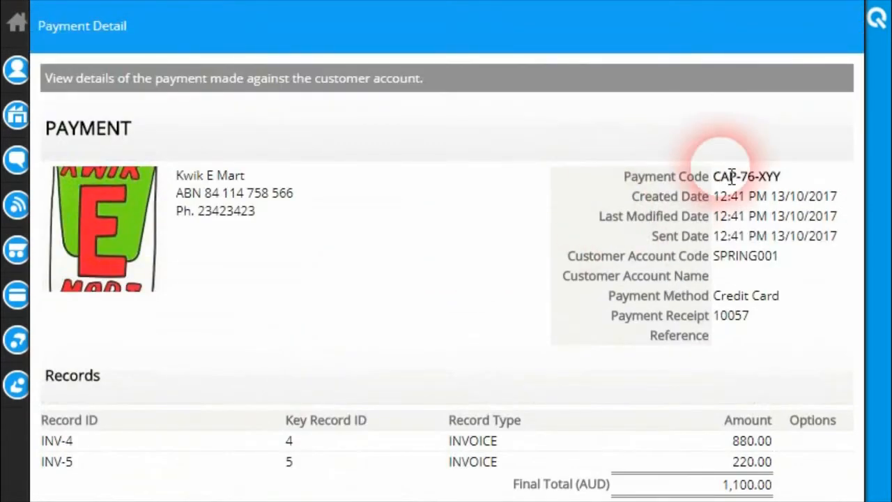
scroll(638, 282, "down", 1)
scroll(781, 400, "down", 2)
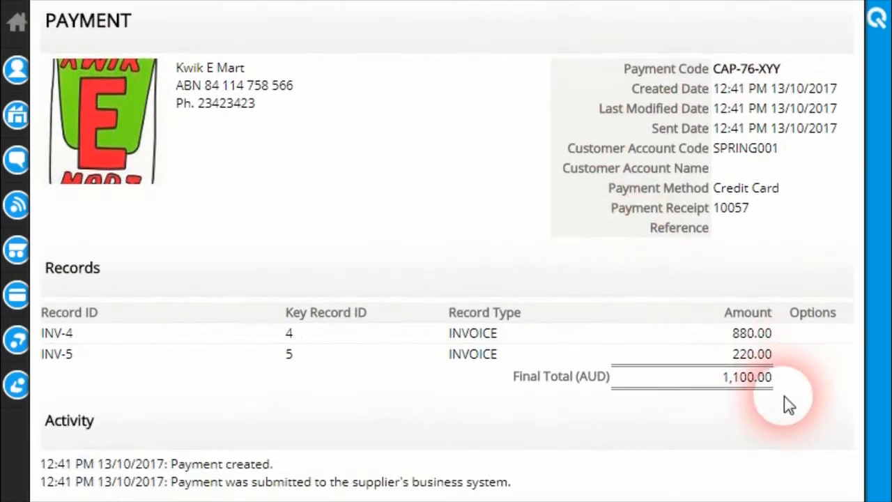
left_click(816, 488)
scroll(697, 404, "up", 3)
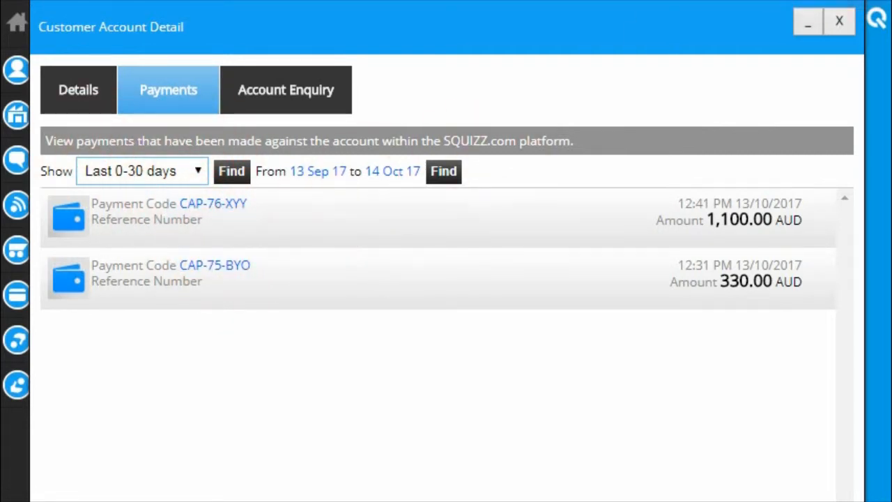
Close the account window and reopen the SPRING001 account details from ACCOUNTS.
left_click(839, 22)
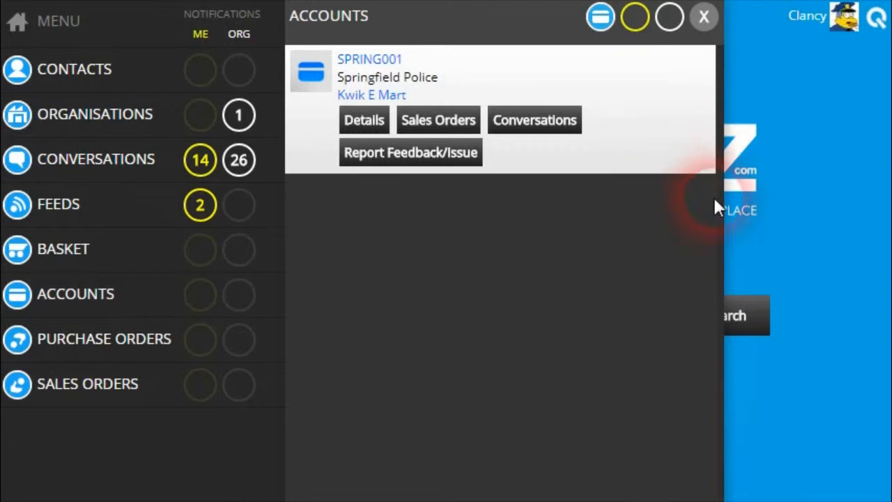
left_click(97, 307)
left_click(87, 297)
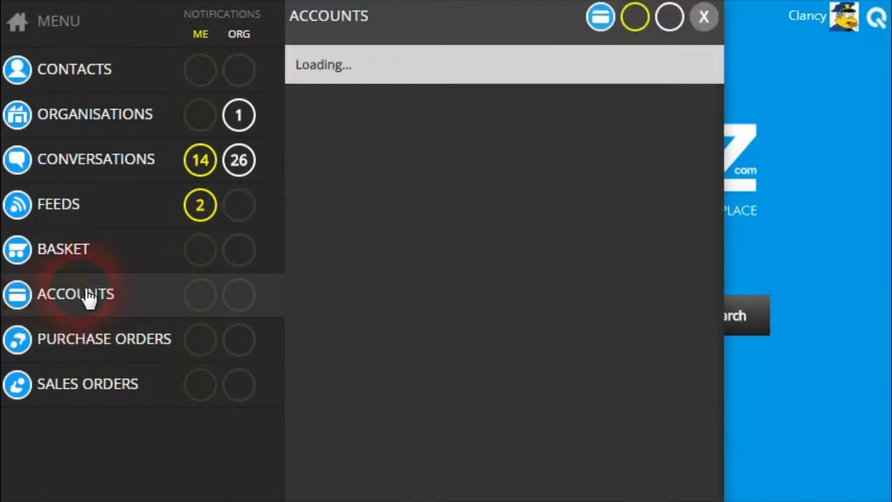
left_click(369, 123)
List the last 30 days of payments, then switch to the Account Enquiry invoice search.
left_click(195, 113)
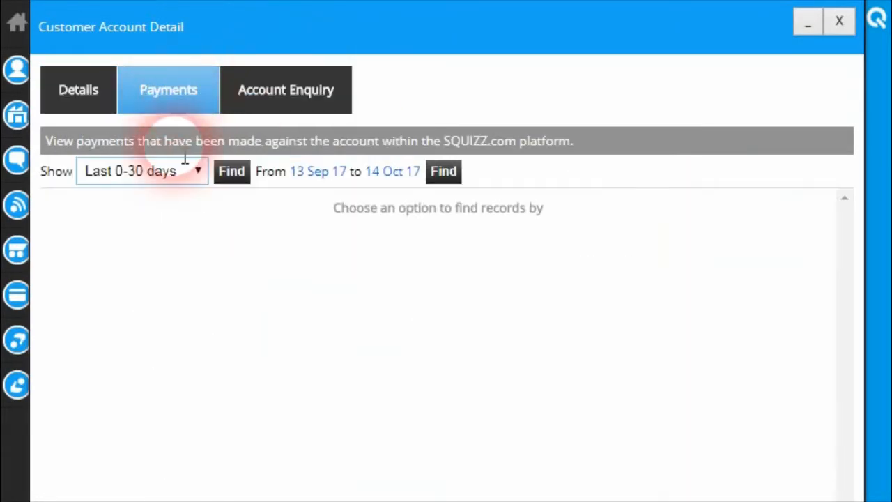
left_click(231, 171)
left_click(335, 260)
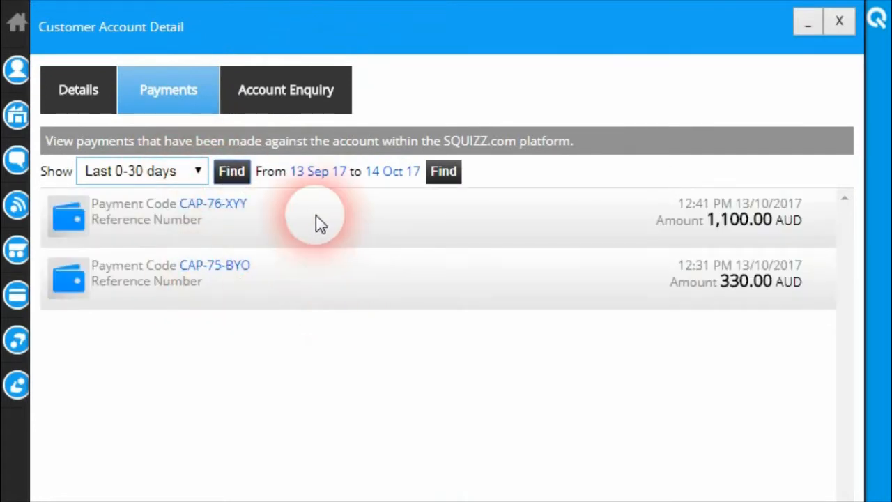
left_click(281, 93)
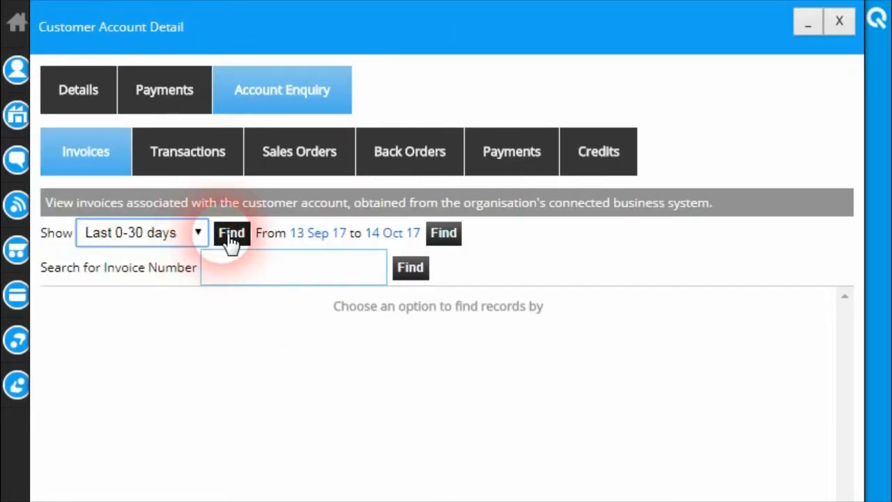
Load the last 30 days of invoices and review INV-4's 880.00 amount owed.
left_click(232, 232)
scroll(557, 136, "down", 3)
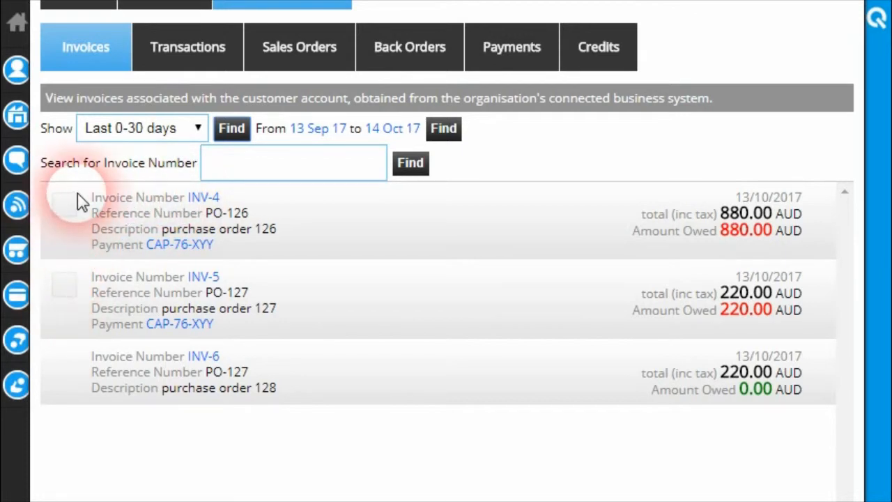
scroll(74, 233, "down", 2)
scroll(188, 293, "up", 2)
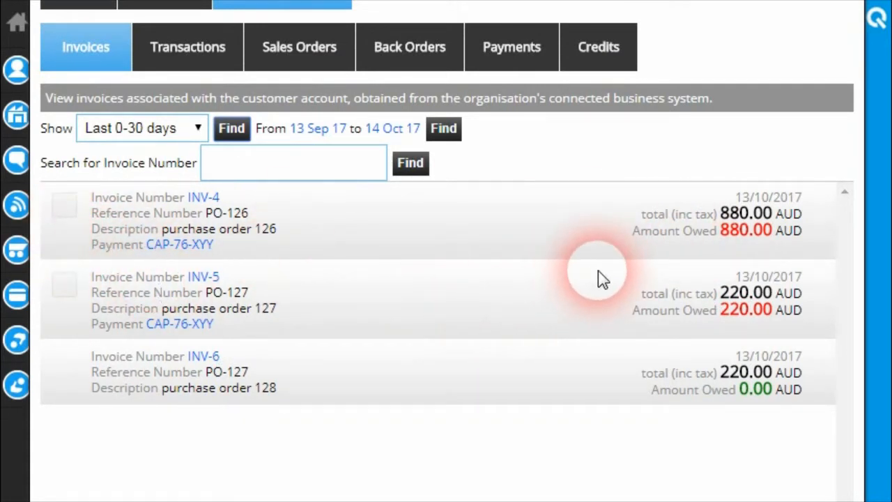
left_click_drag(727, 240, 780, 244)
left_click(711, 237)
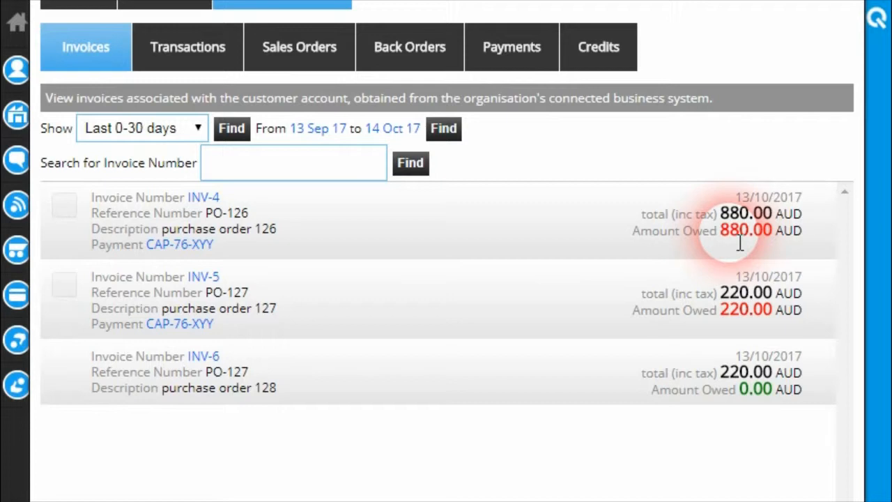
left_click_drag(719, 233, 764, 231)
left_click(766, 233)
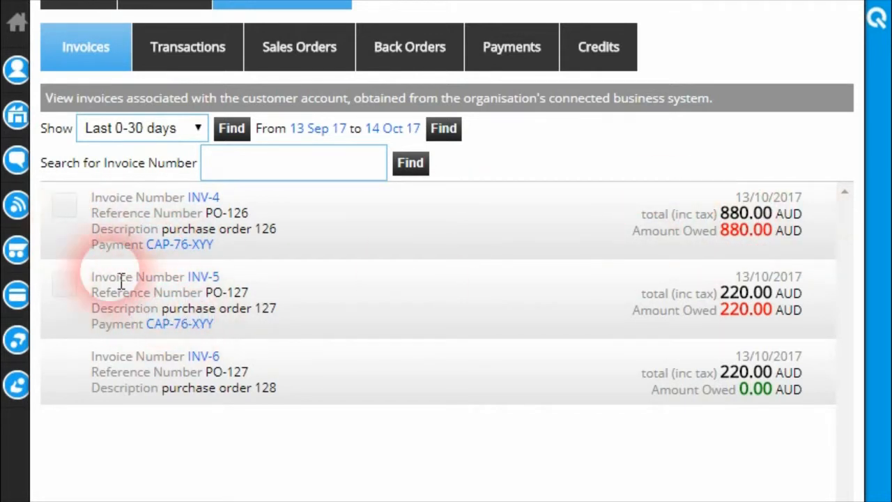
Tick INV-4 and INV-5, both showing payment CAP-76-XYY, for payment.
left_click(64, 205)
left_click(66, 281)
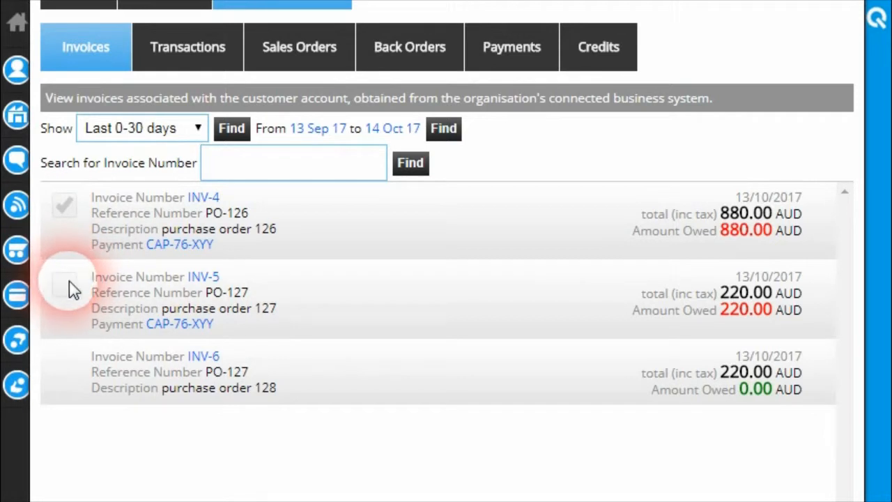
scroll(215, 342, "down", 2)
scroll(215, 342, "down", 2)
scroll(139, 348, "up", 4)
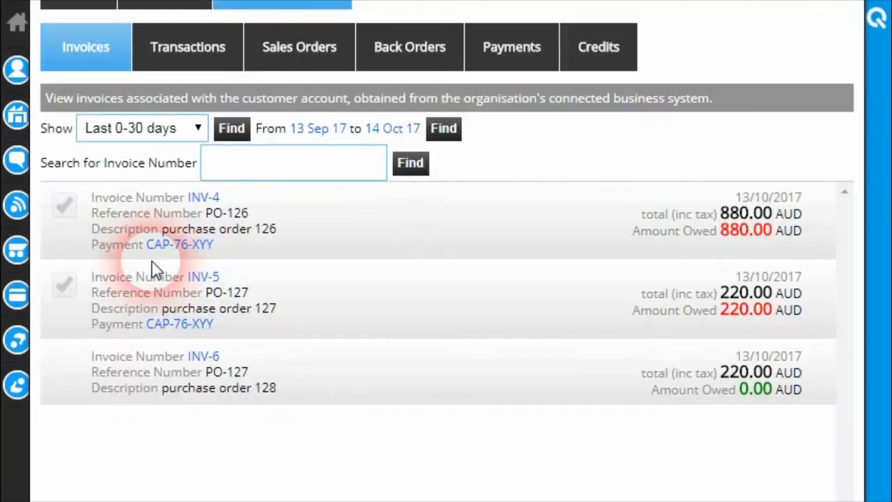
scroll(119, 299, "down", 2)
scroll(128, 411, "down", 2)
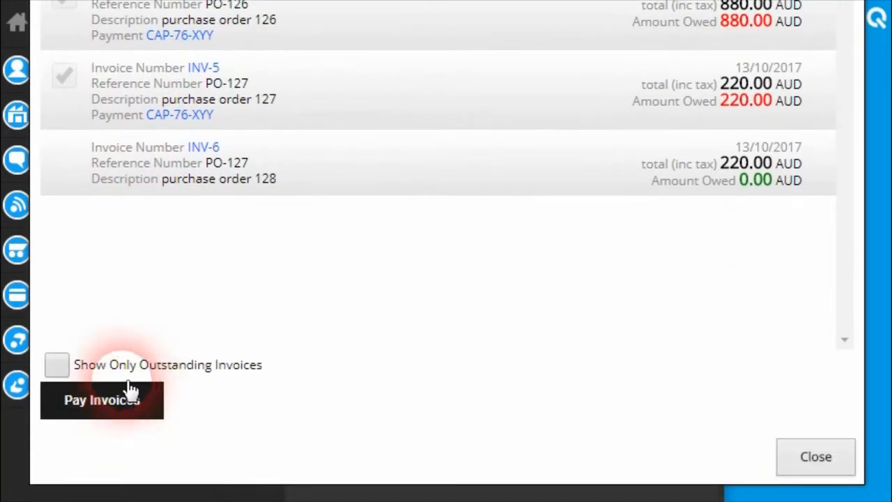
Bring up the 1,100.00 AUD payment options for INV-4 and INV-5, then cancel without paying.
left_click(117, 396)
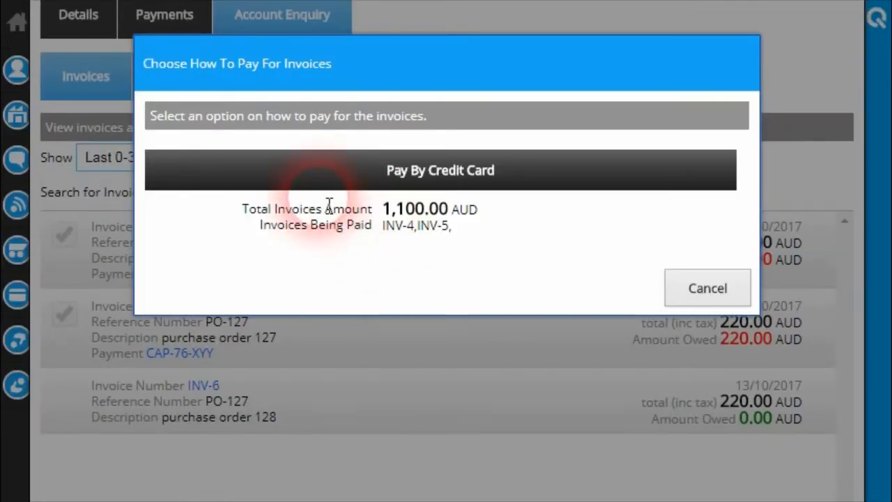
left_click(693, 289)
scroll(658, 410, "down", 2)
scroll(659, 410, "up", 3)
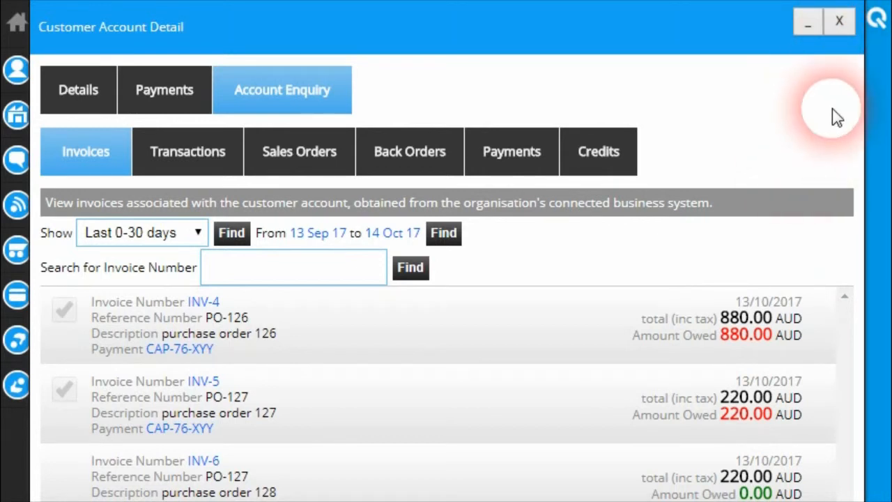
Close the SPRING001 Customer Account Detail window and the Accounts panel.
left_click(839, 22)
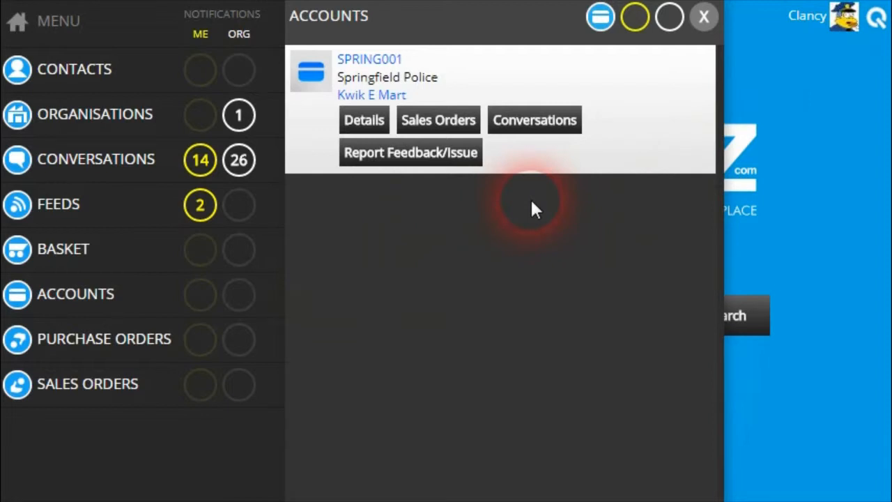
left_click(369, 128)
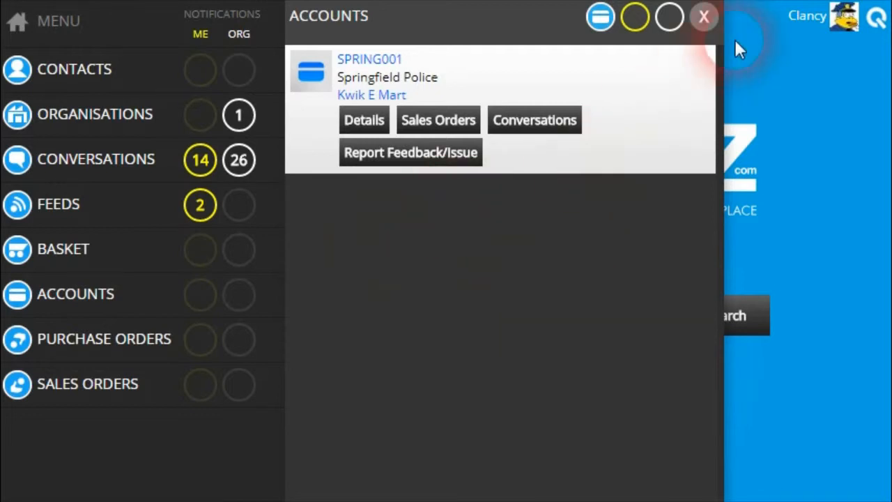
left_click(704, 19)
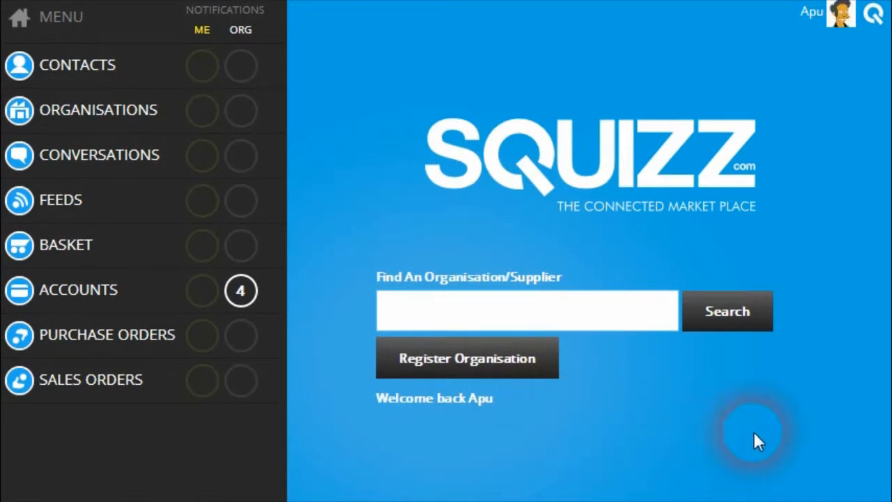
Show the 4 Accounts notifications, including the 1,100.00 AUD CAP-76-XYY card payment to Kwik E Mart.
left_click(411, 219)
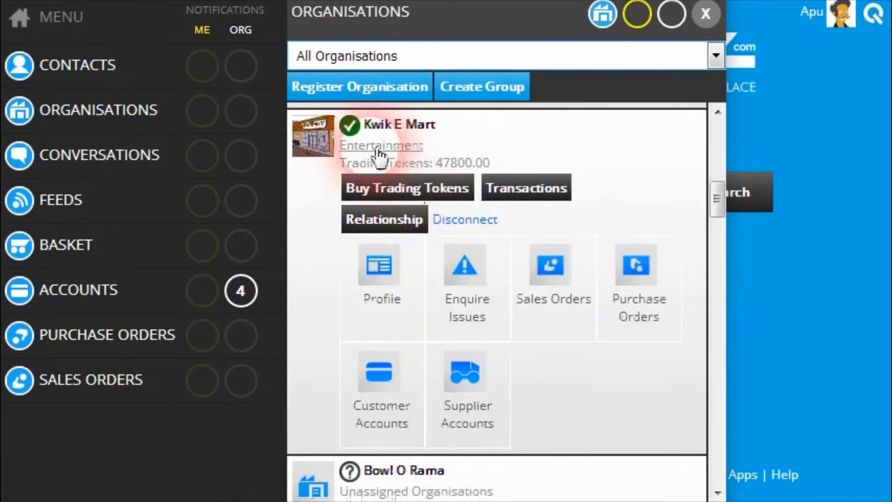
left_click(705, 14)
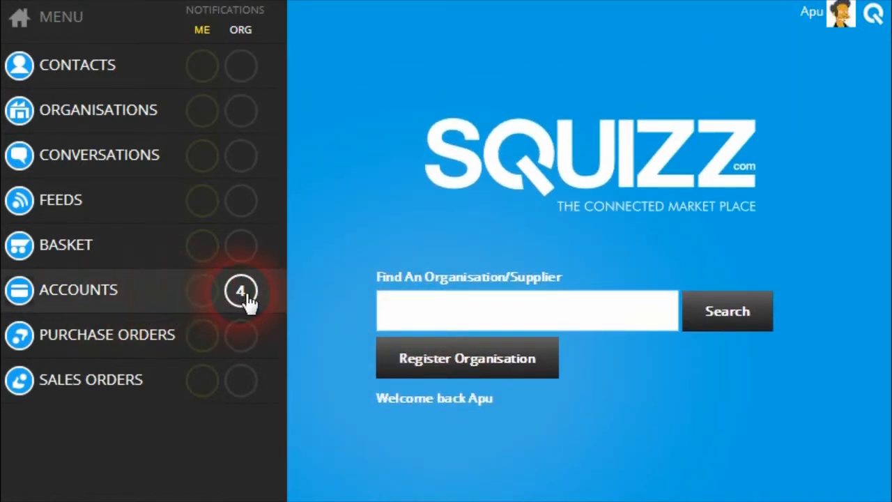
left_click(242, 293)
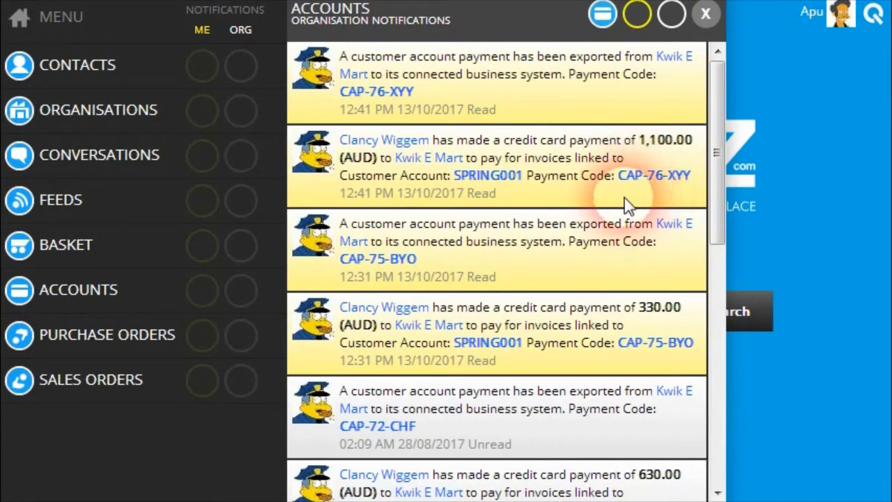
left_click(661, 178)
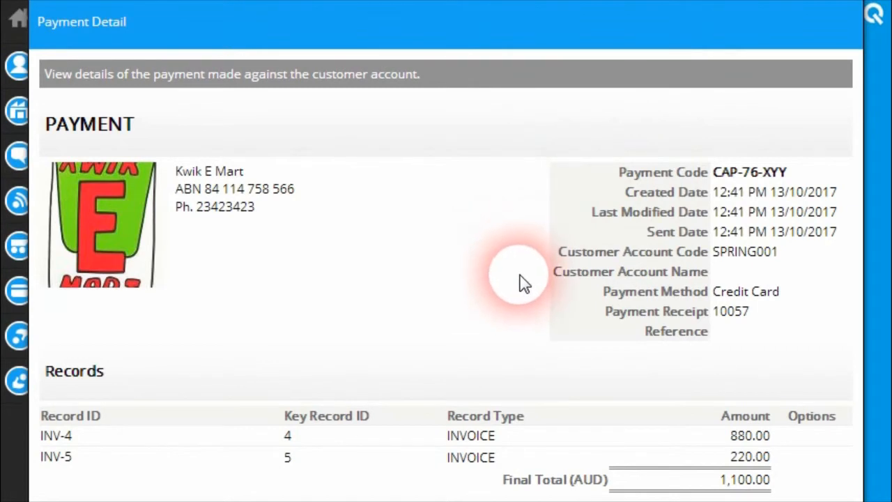
scroll(521, 272, "down", 3)
left_click(808, 482)
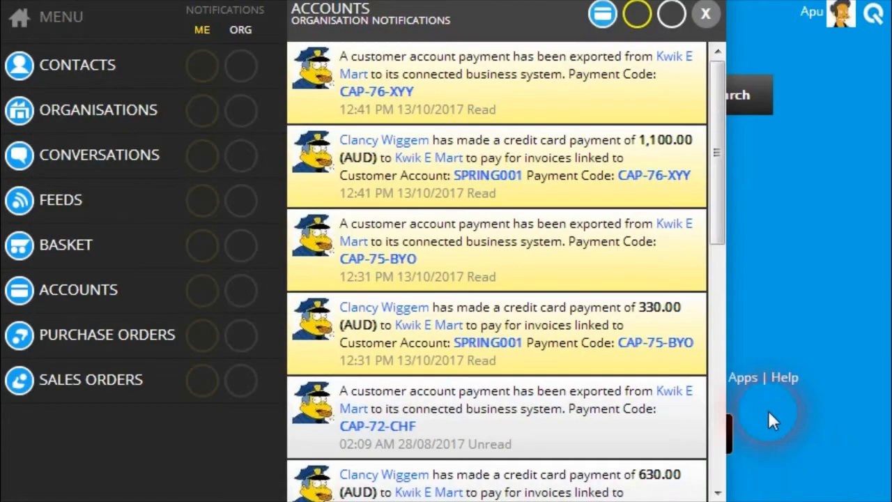
scroll(814, 320, "up", 3)
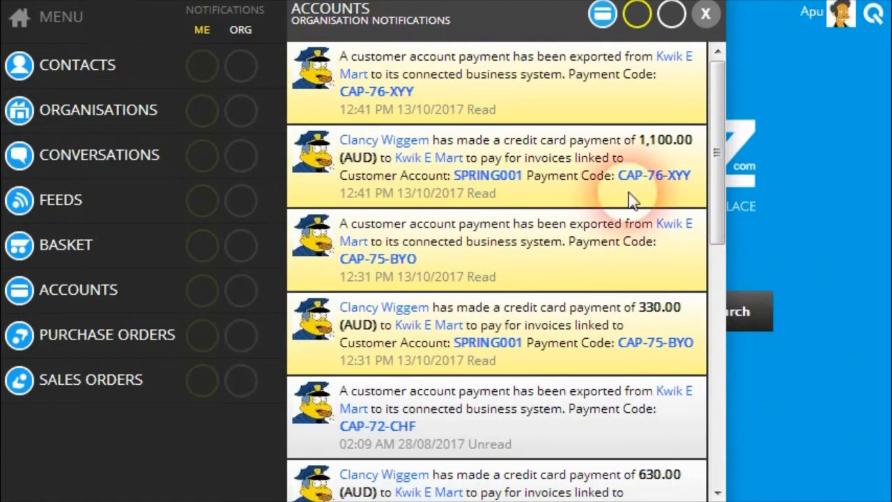
left_click(508, 175)
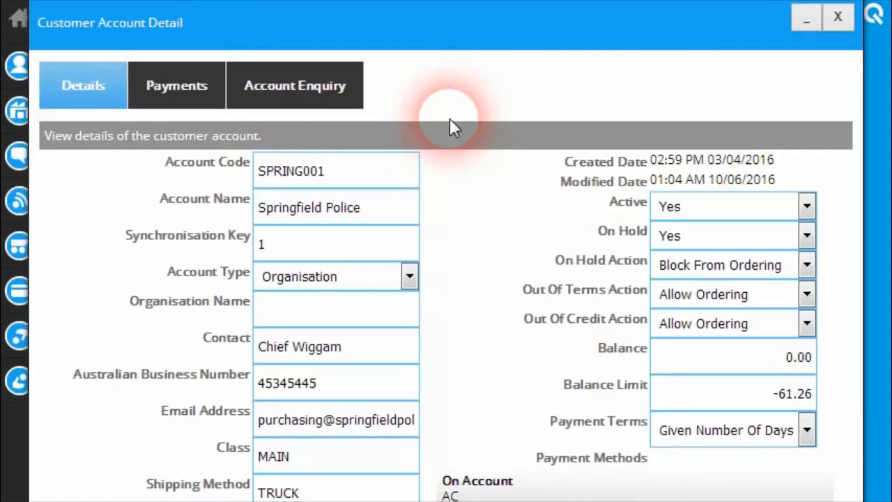
left_click(298, 105)
left_click(173, 85)
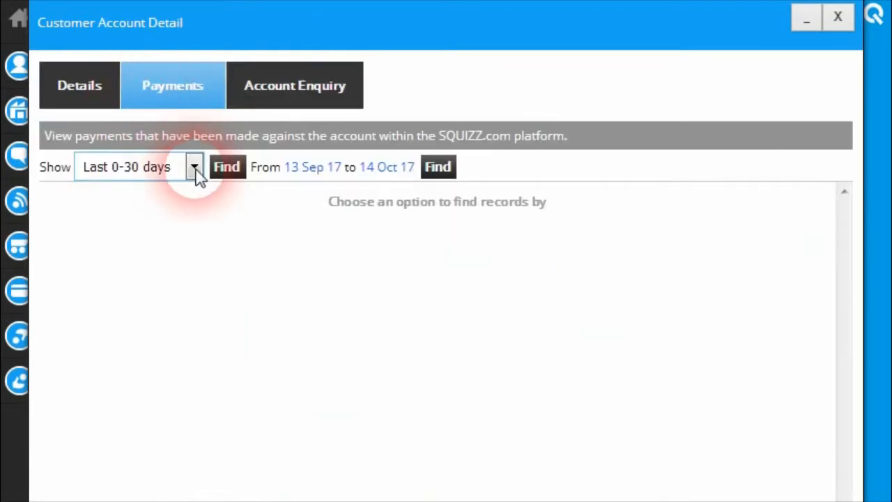
left_click(230, 167)
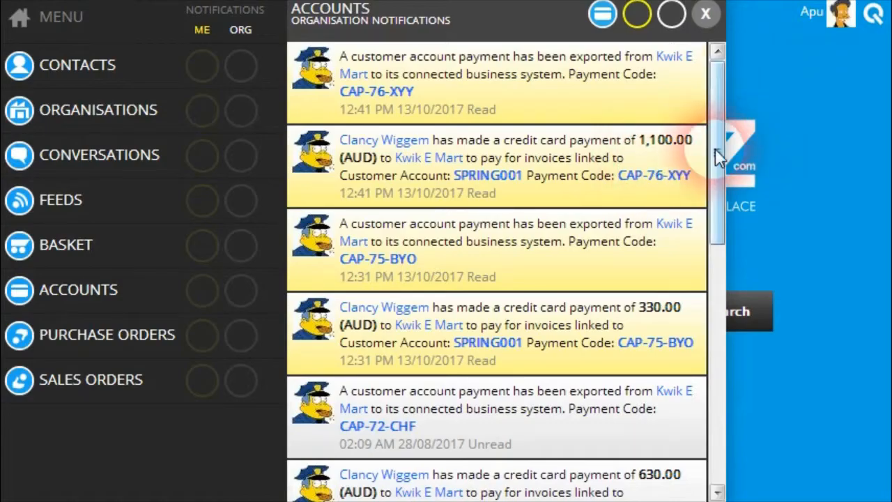
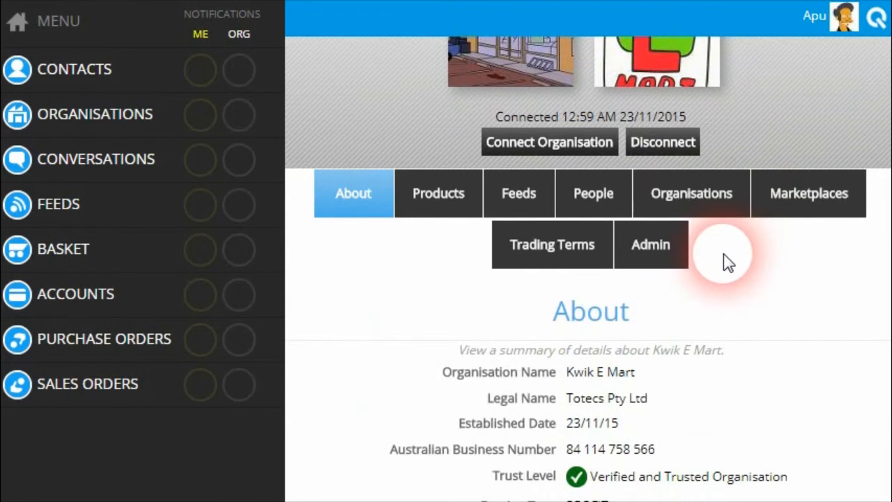
From Kwik E Mart's admin settings, open Payment Gateways and start adding a new gateway.
left_click(648, 251)
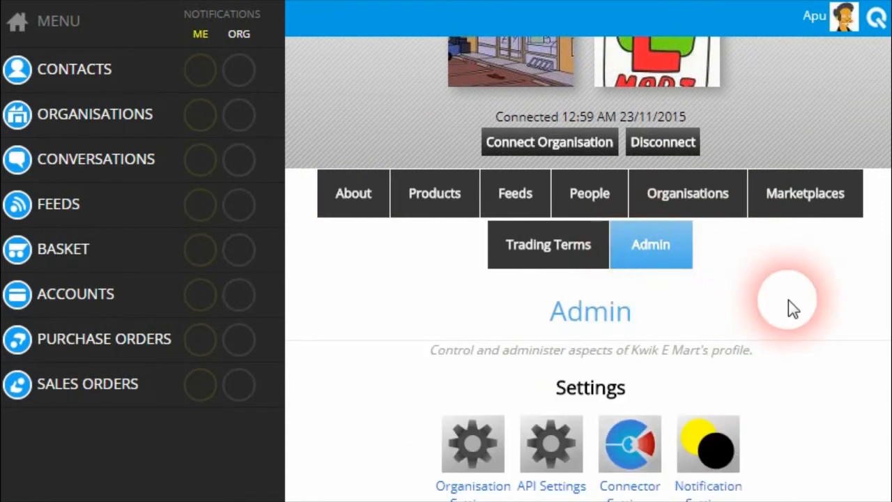
scroll(786, 307, "down", 5)
scroll(784, 305, "down", 4)
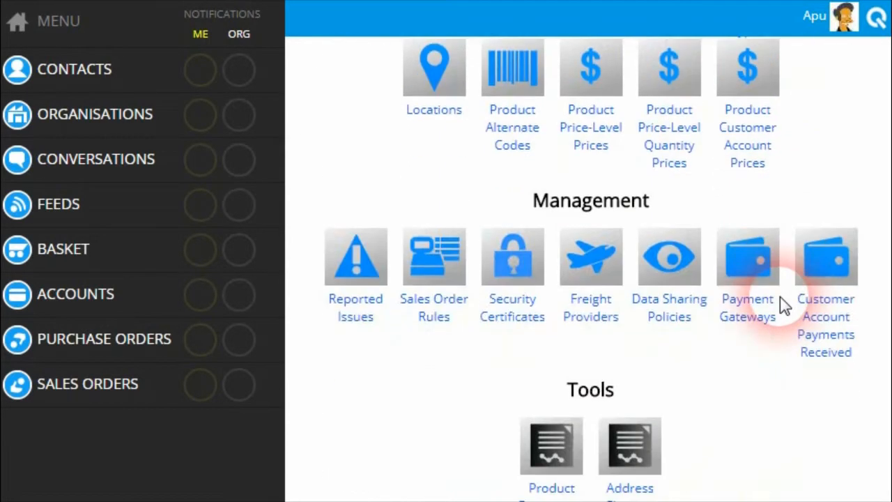
left_click(747, 315)
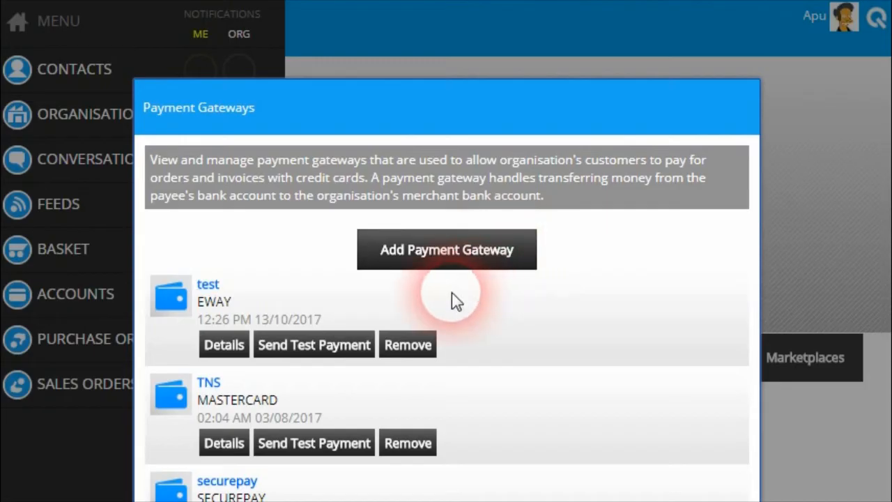
left_click(486, 264)
scroll(607, 304, "down", 3)
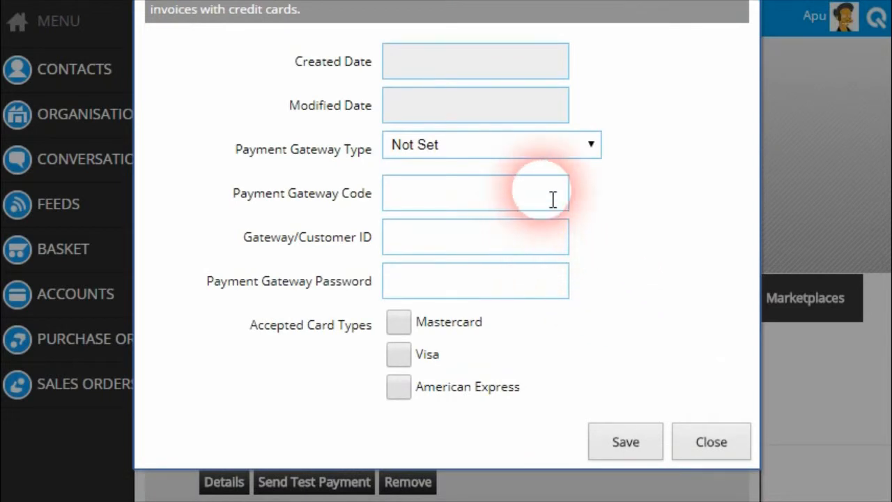
Set the gateway type to Eway with code EWAY-VISA-MASTERCARD.
left_click(511, 149)
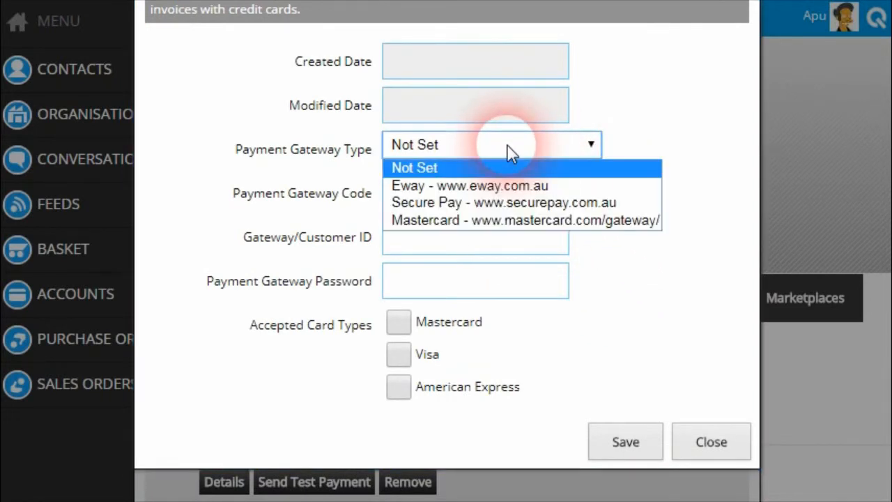
left_click(491, 186)
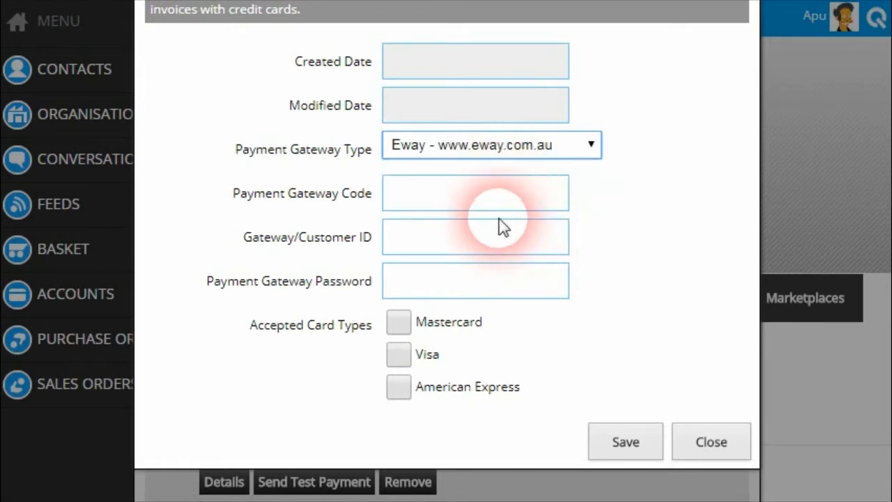
left_click(462, 195)
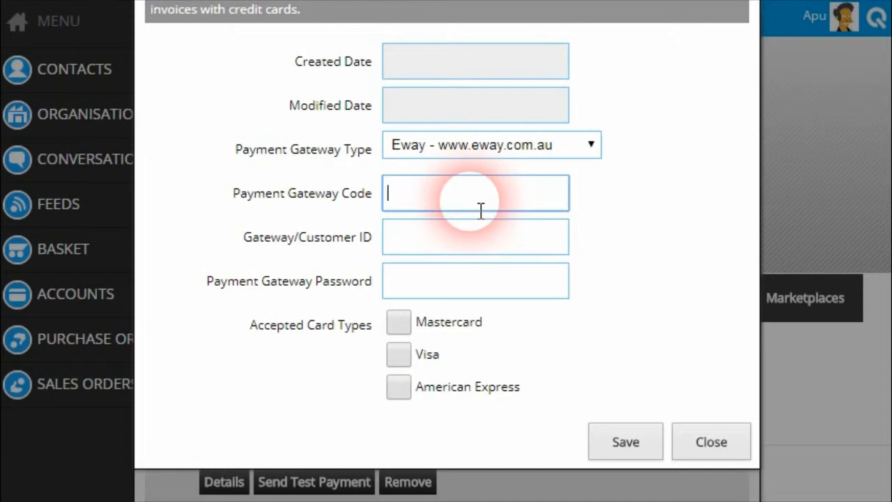
type("EWAY=")
key("BackSpace")
type("-VISA-")
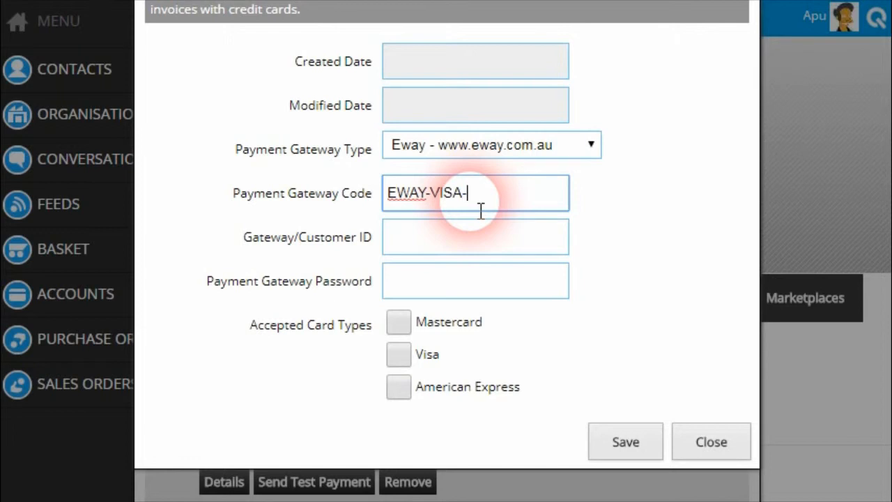
type("MASTERCARD")
Enter the gateway customer ID and password, accept Mastercard and Visa, and save.
left_click(412, 250)
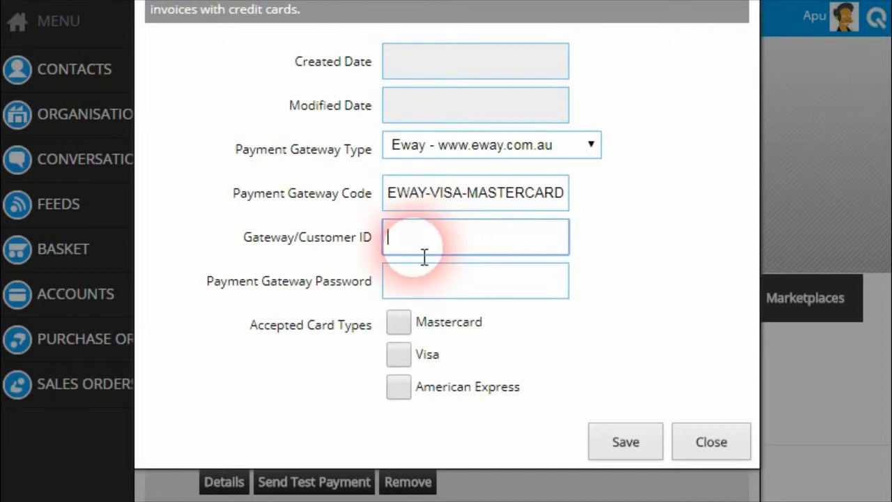
type("39292484834")
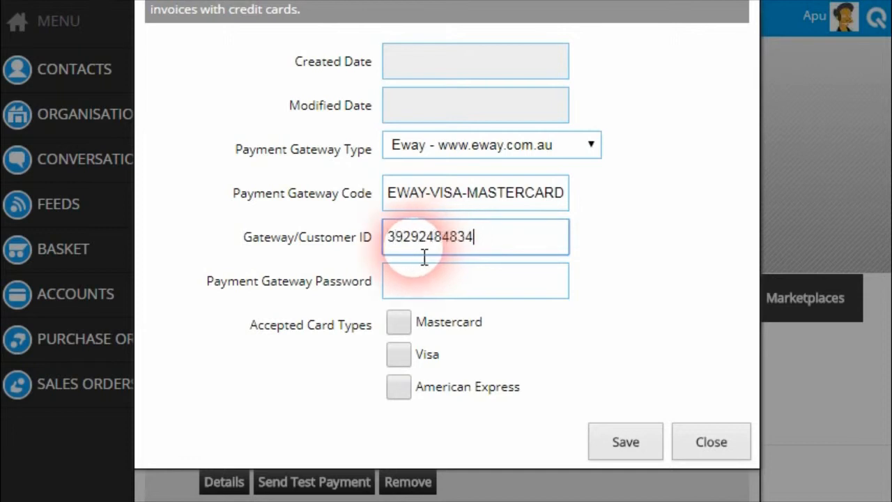
left_click(425, 296)
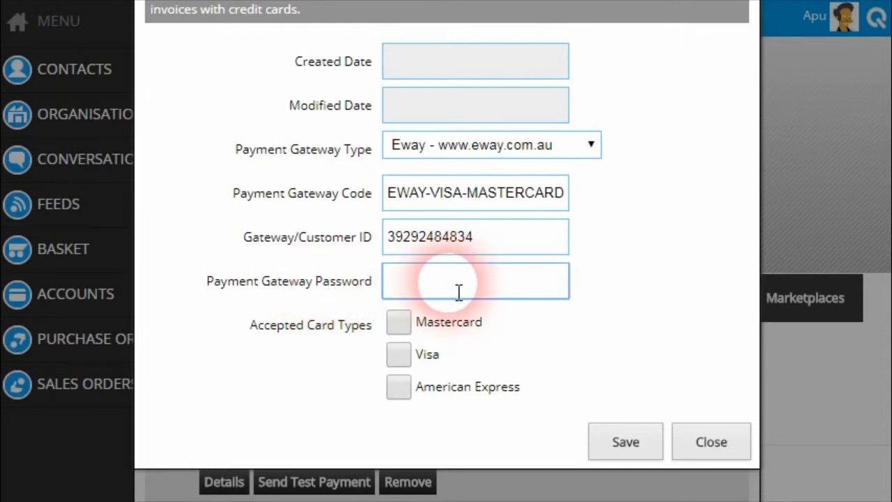
type("••••••••••••••••")
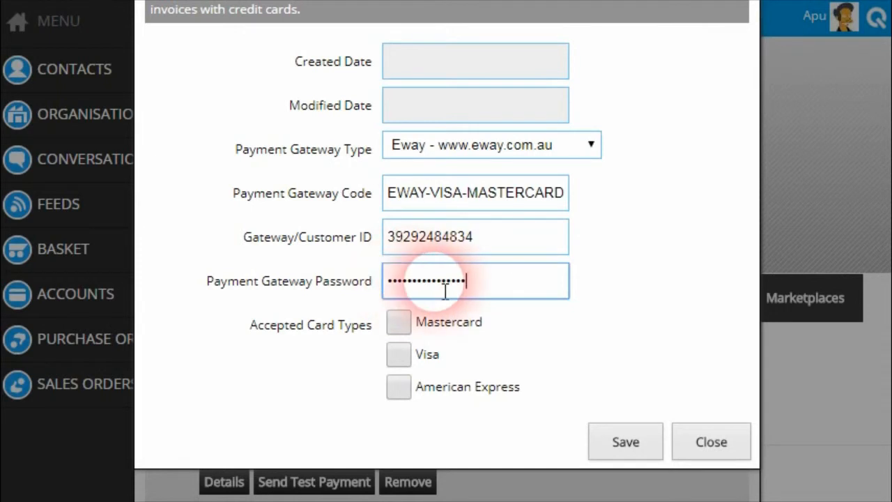
left_click(404, 328)
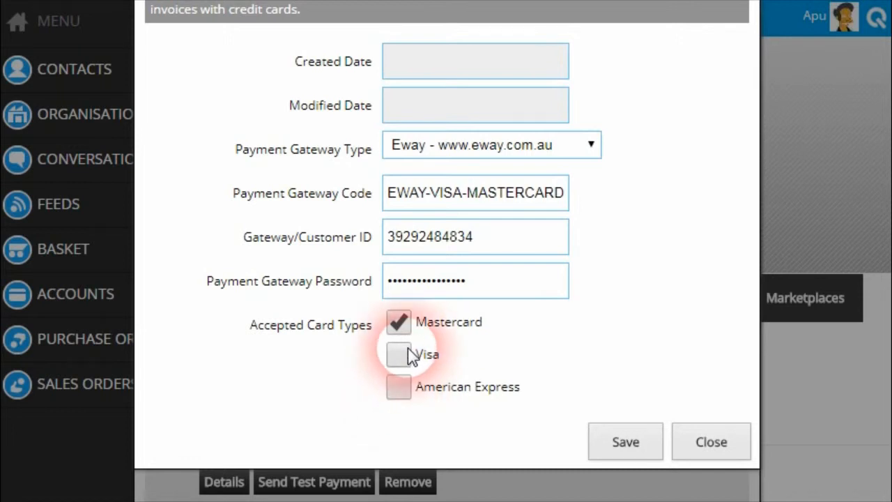
left_click(407, 354)
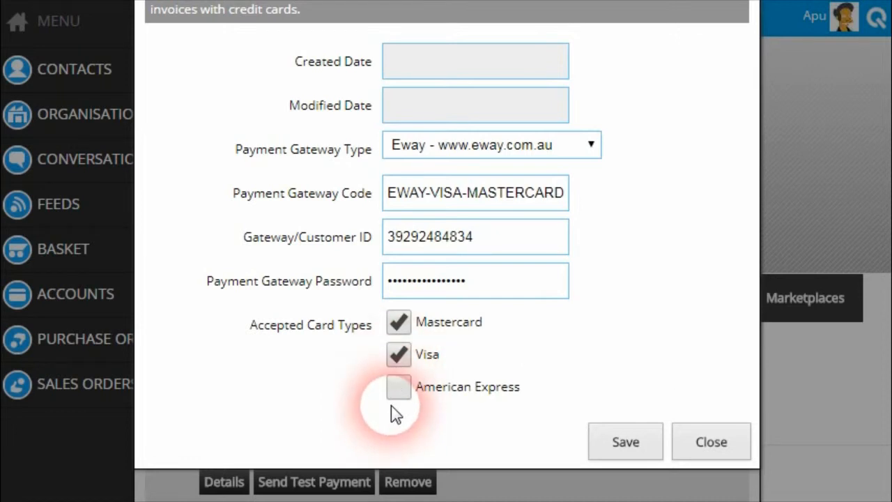
left_click(618, 443)
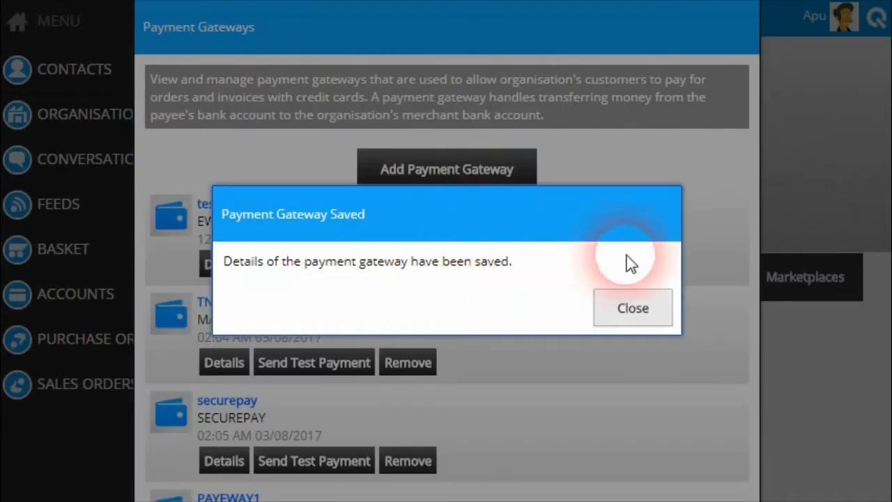
Dismiss the saved message and scroll the gateway list to check the EWAY-VISA-MASTERCARD entry.
left_click(637, 310)
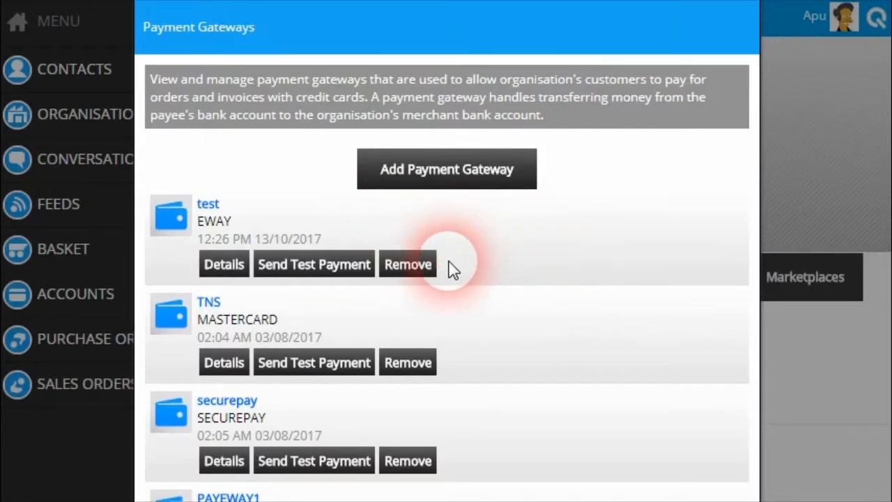
scroll(474, 272, "down", 3)
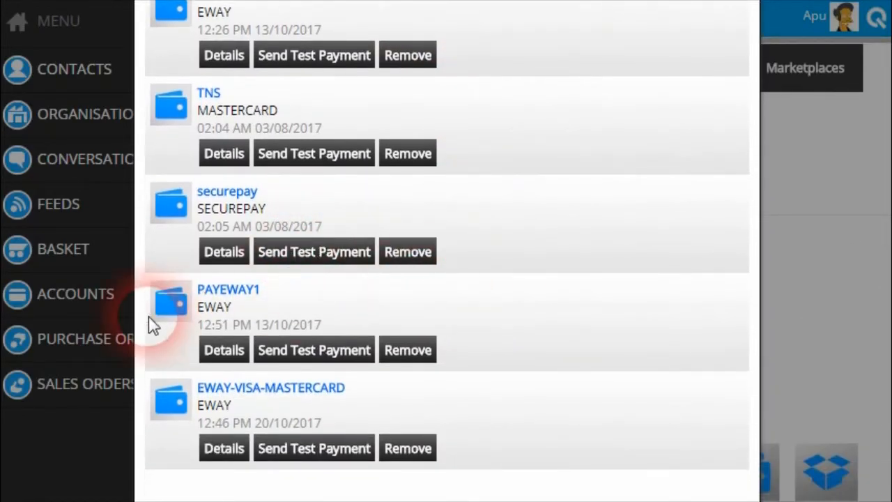
scroll(268, 407, "up", 2)
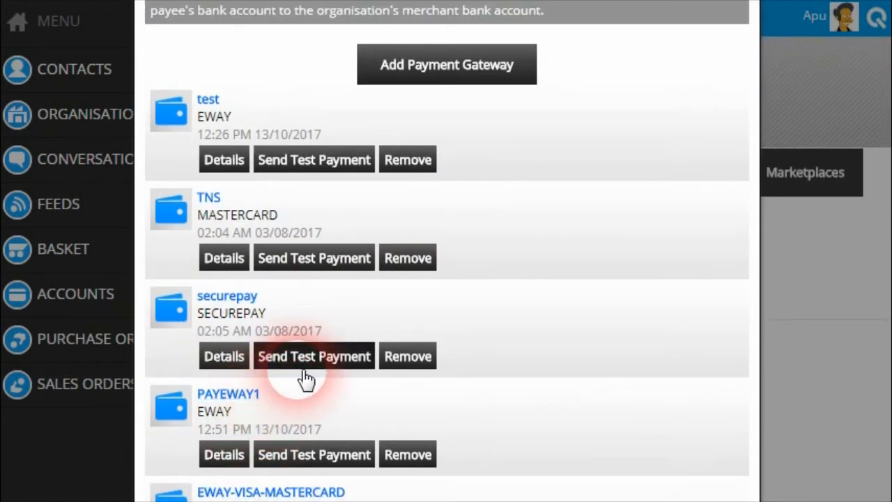
scroll(401, 338, "up", 2)
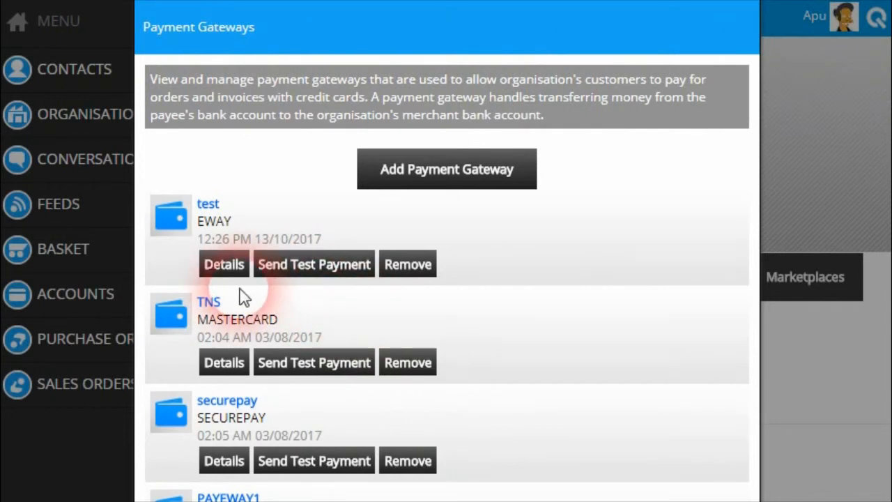
scroll(274, 369, "down", 4)
scroll(303, 384, "up", 4)
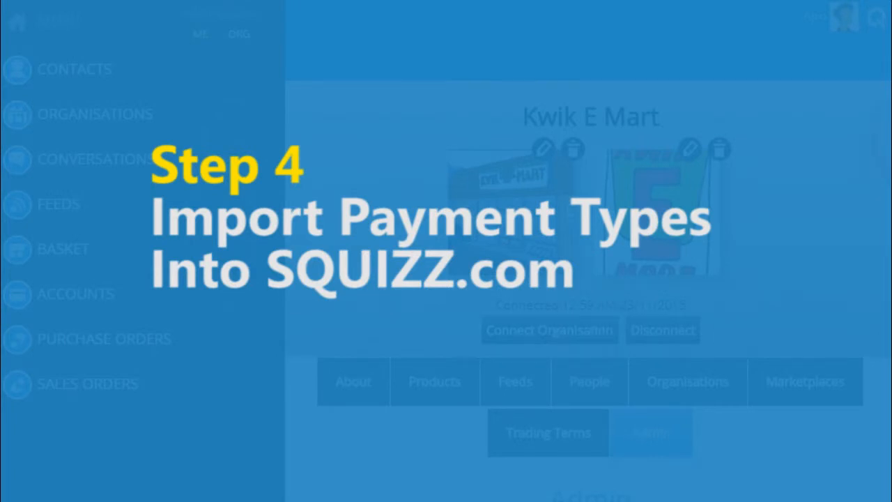
scroll(762, 301, "down", 7)
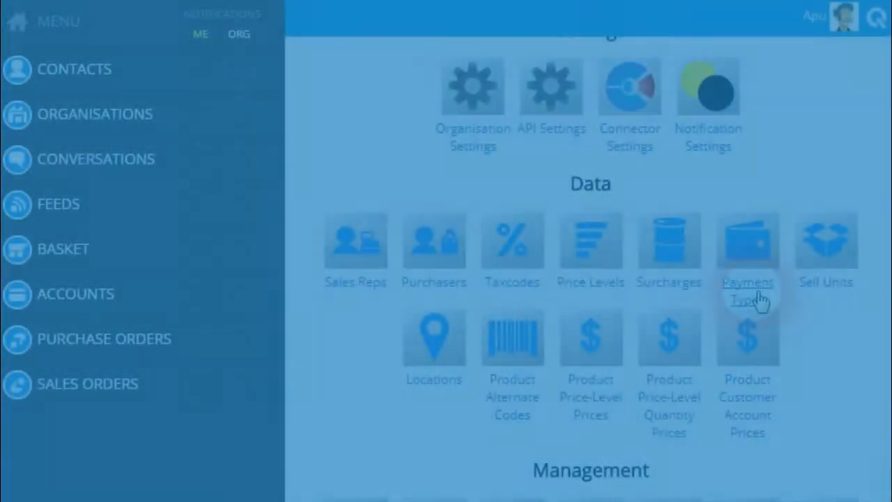
left_click(760, 300)
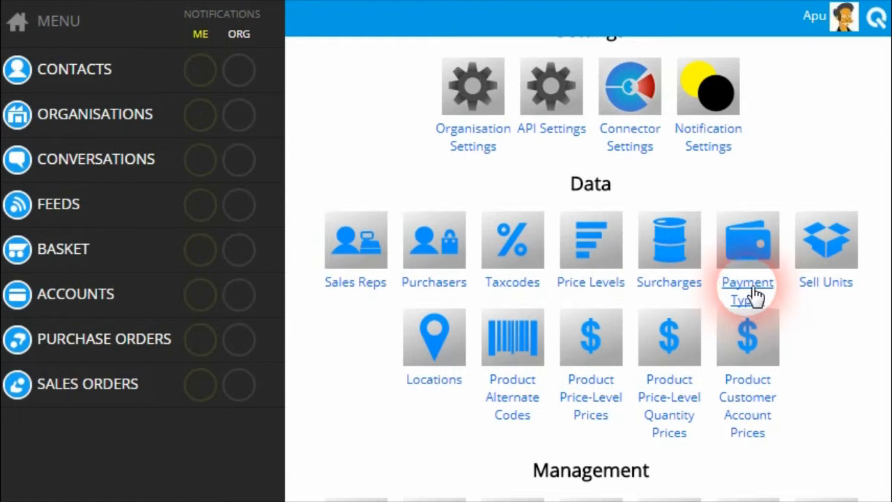
Open the Credit Card (WEBCC) payment type and review its ID, code, label and payment method.
left_click(754, 296)
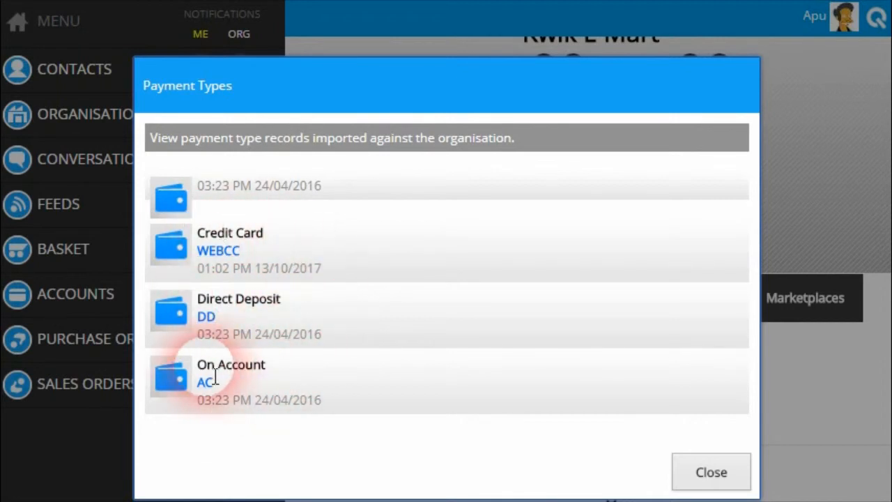
left_click(235, 255)
scroll(272, 258, "down", 3)
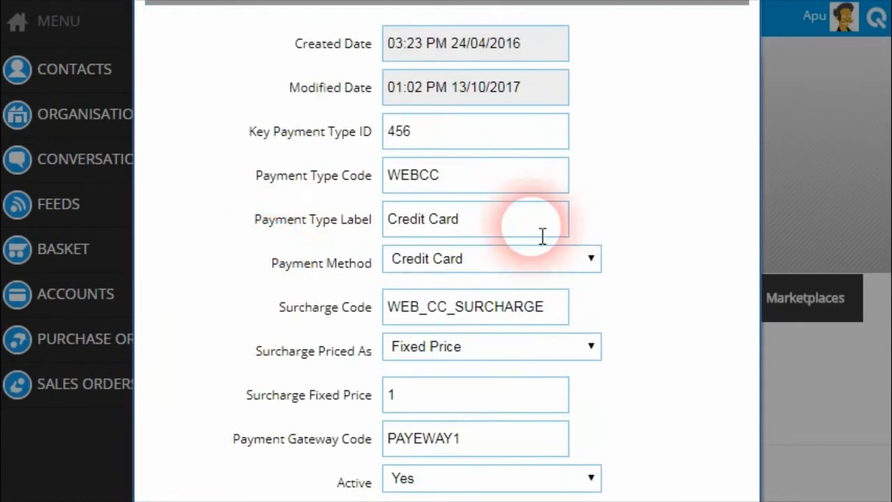
left_click(425, 140)
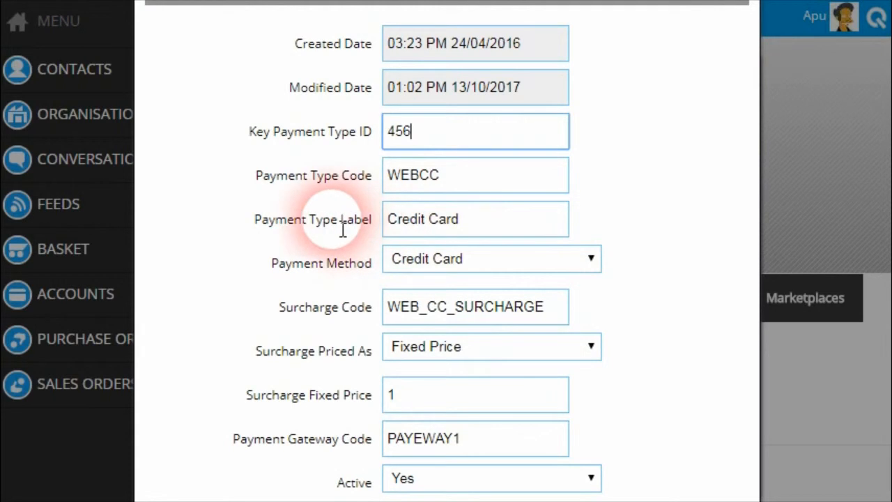
left_click(462, 184)
scroll(259, 264, "down", 3)
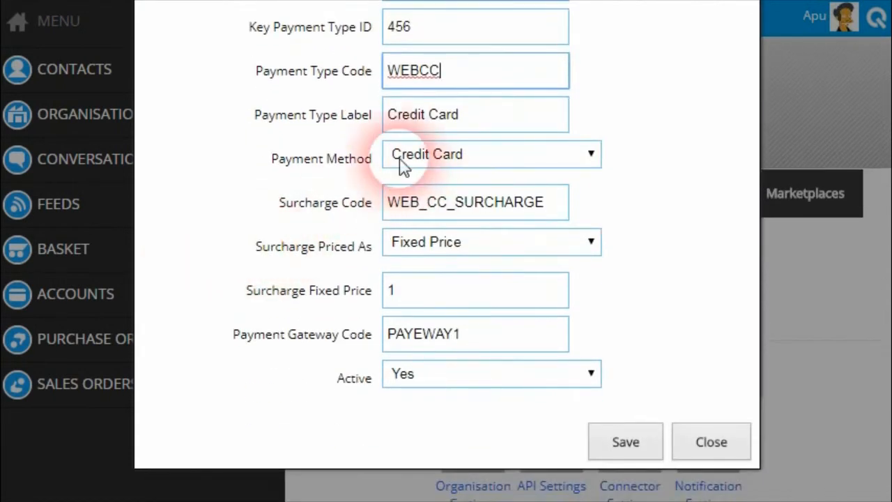
left_click(518, 131)
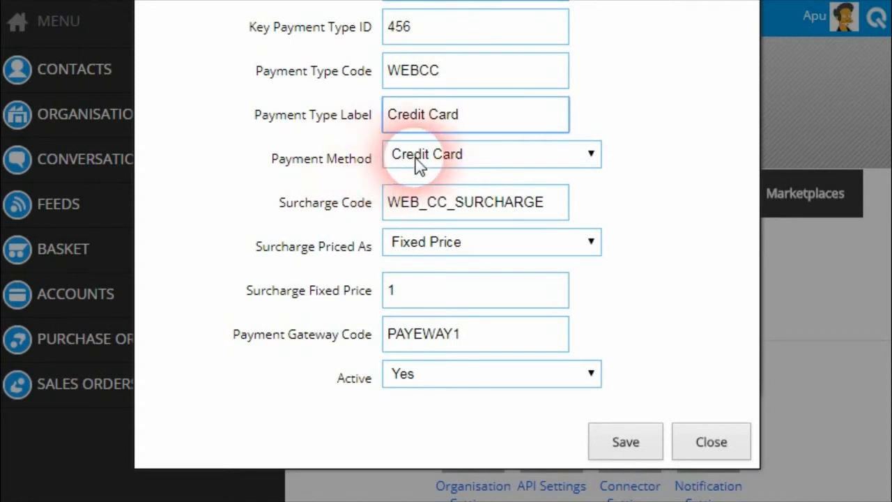
left_click(592, 155)
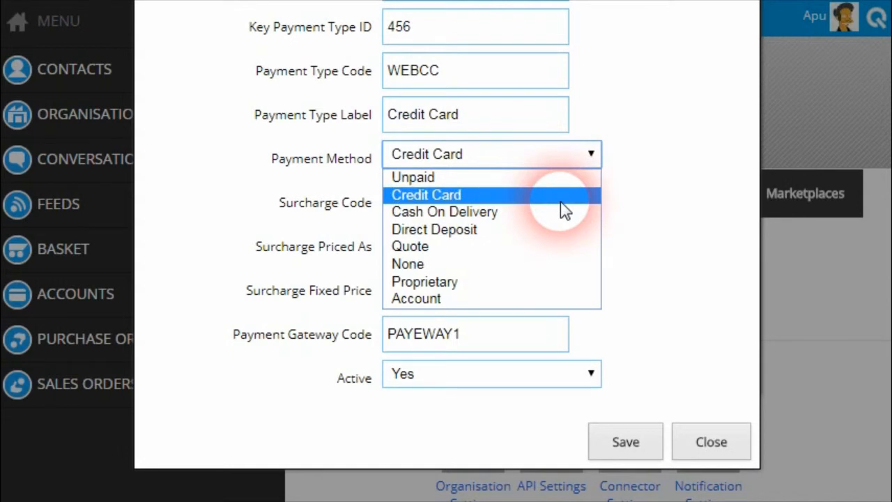
left_click(456, 197)
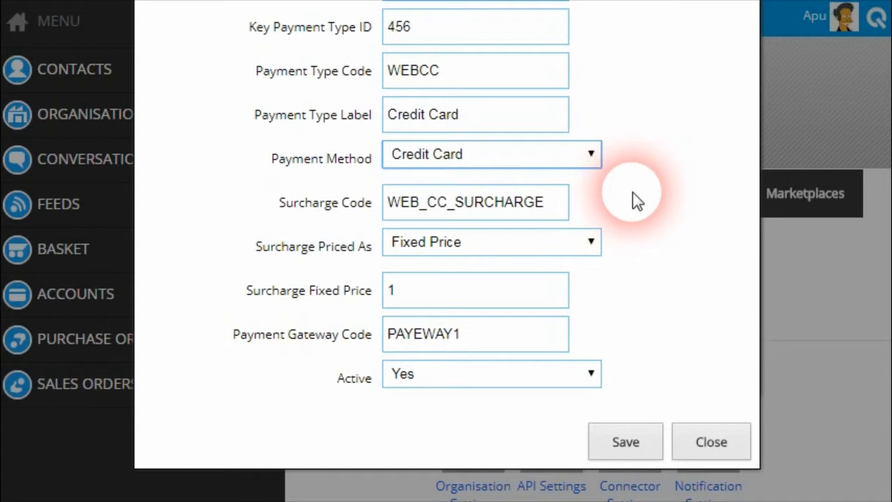
left_click(636, 200)
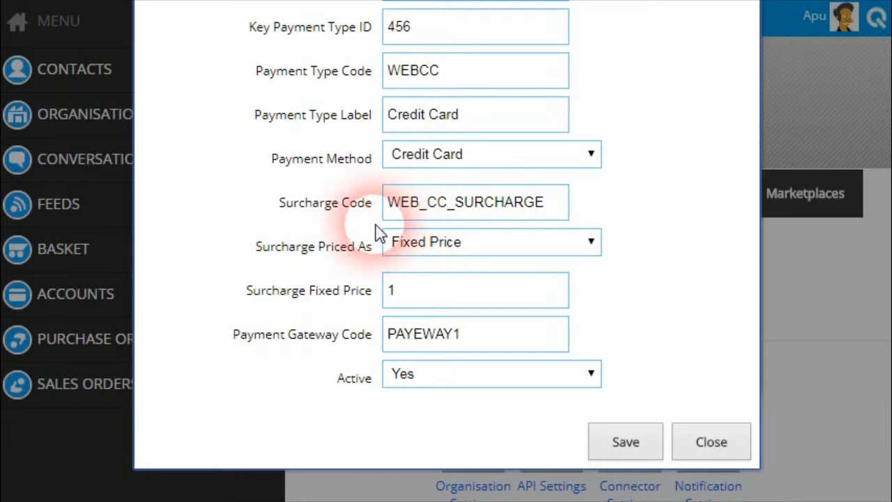
Give it surcharge code WEB_CC_SURCHARGE priced as a fixed price of 1, then close.
left_click(538, 206)
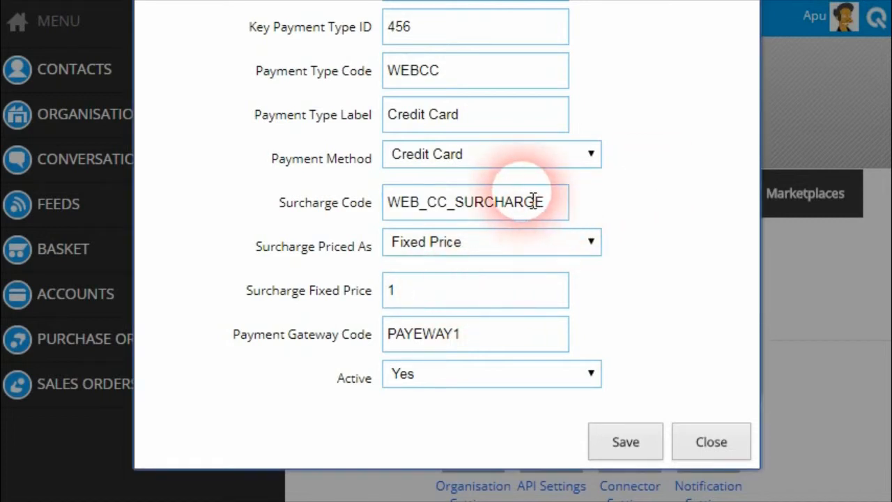
scroll(615, 310, "up", 3)
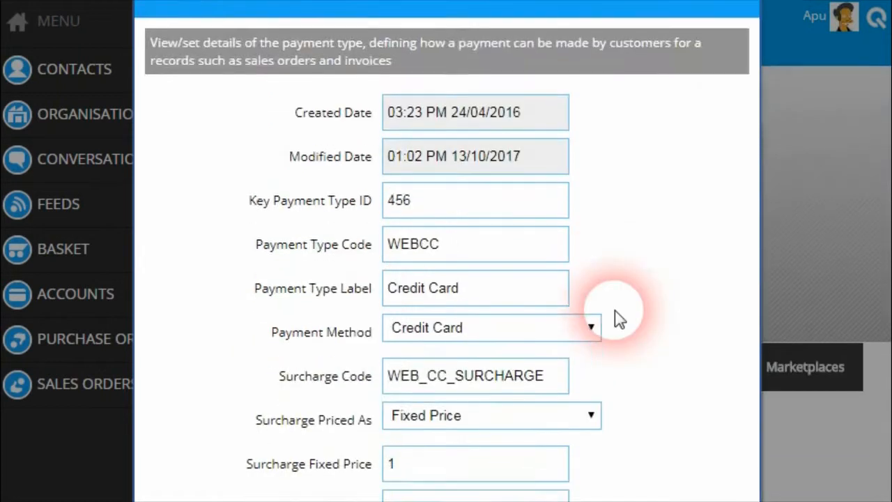
scroll(614, 310, "down", 1)
scroll(608, 324, "down", 3)
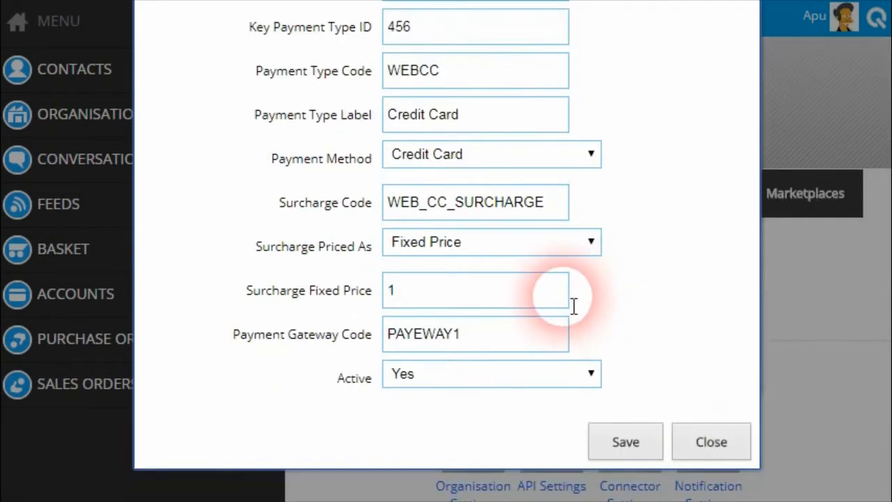
left_click(711, 444)
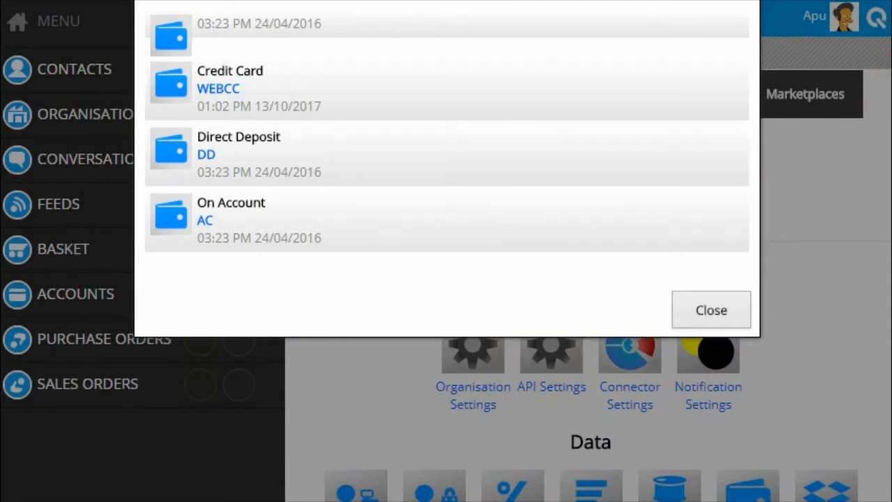
key("alt+Tab")
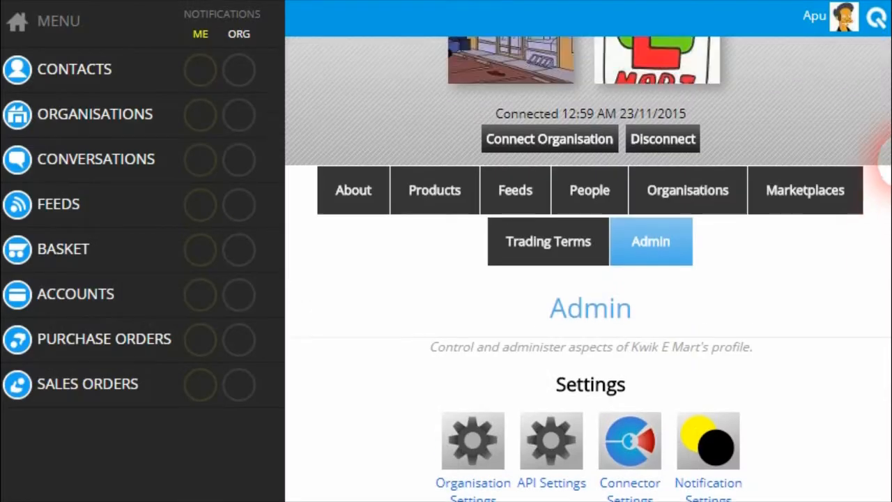
scroll(885, 195, "down", 3)
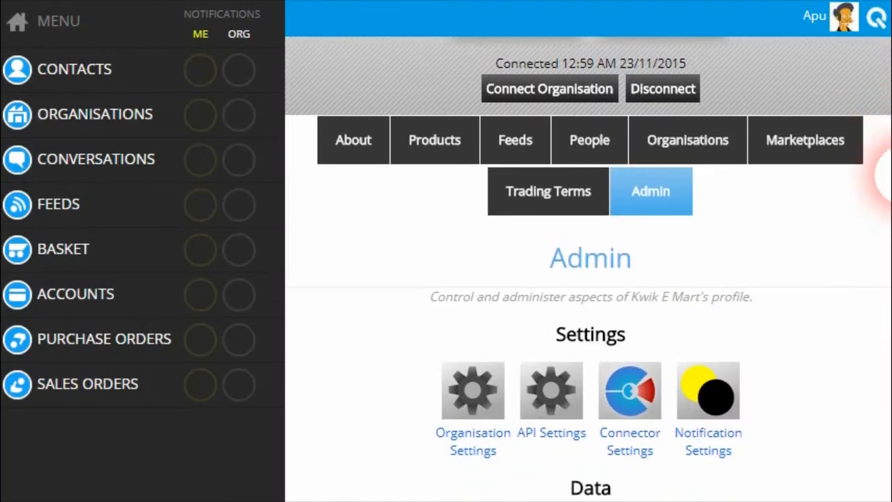
scroll(884, 202, "down", 3)
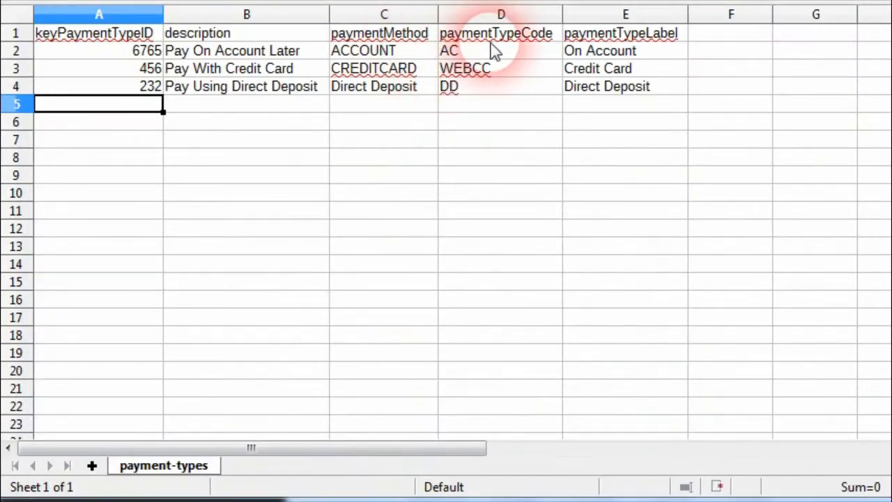
left_click(397, 68)
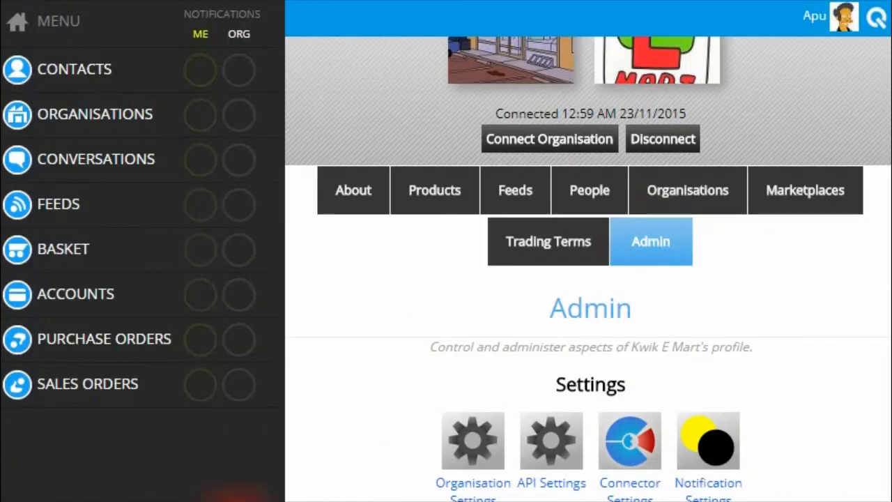
left_click(649, 243)
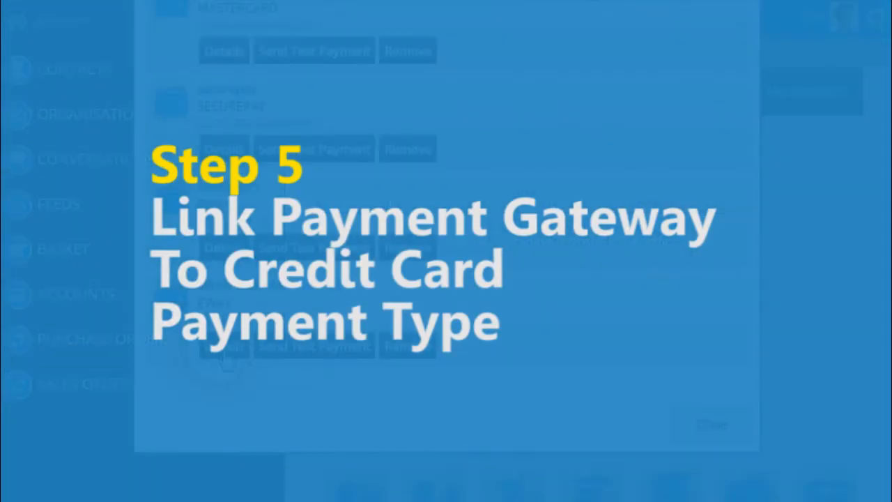
Copy the code EWAY-VISA-MASTERCARD from the eWAY gateway's details.
left_click(225, 357)
triple_click(527, 305)
key("ctrl+c")
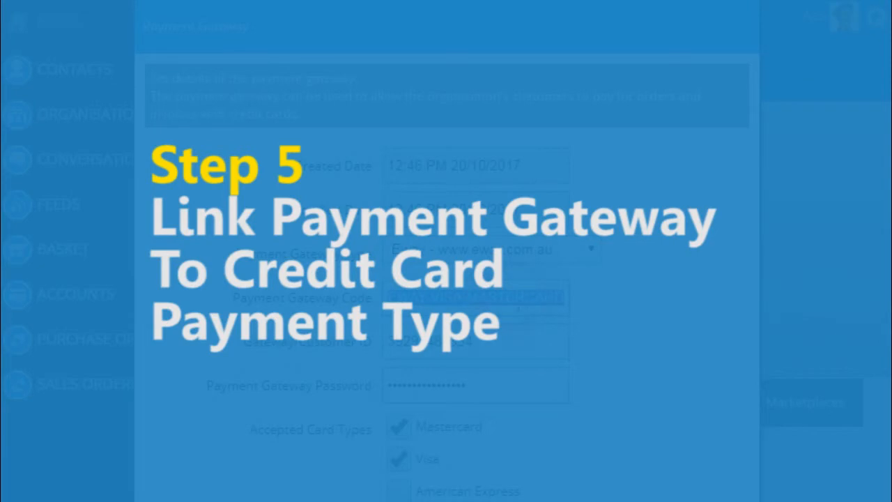
scroll(673, 321, "down", 4)
left_click(706, 235)
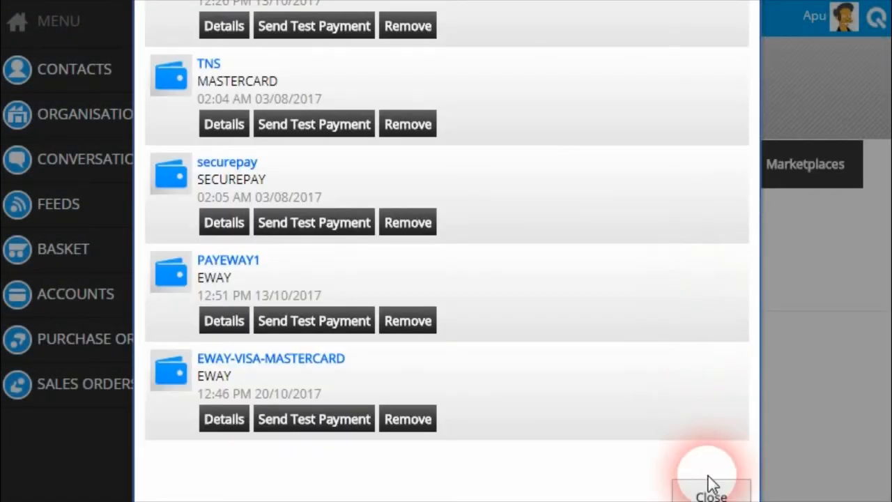
left_click(710, 481)
Replace the Credit Card payment type's gateway code PAYEWAY1 with EWAY-VISA-MASTERCARD.
left_click(749, 264)
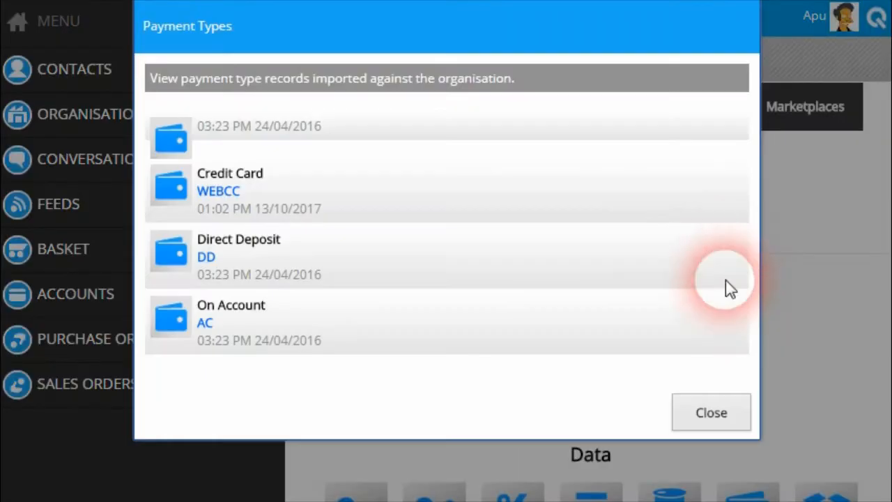
left_click(223, 201)
scroll(433, 258, "down", 3)
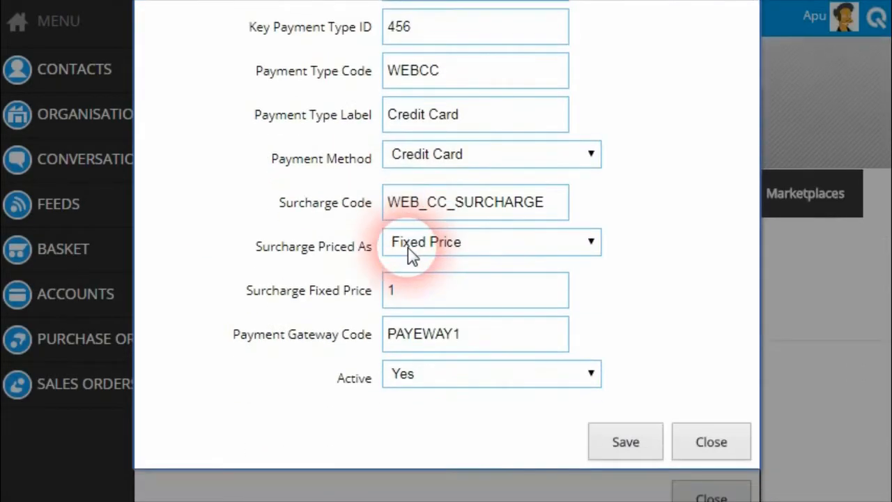
left_click(558, 344)
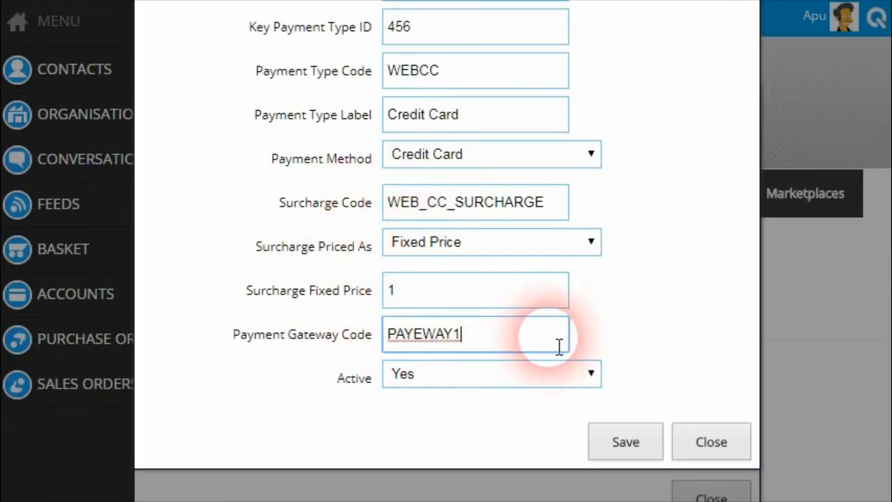
left_click_drag(558, 344, 333, 326)
key("ctrl+v")
left_click(621, 334)
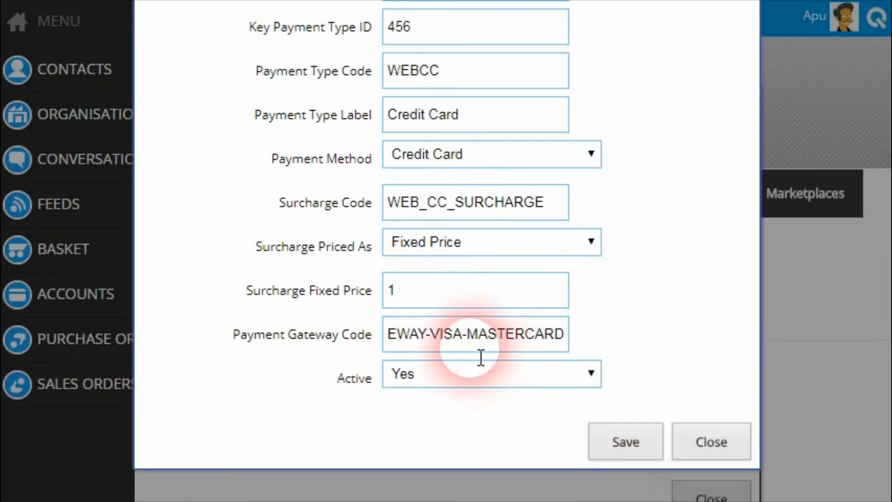
scroll(348, 293, "up", 3)
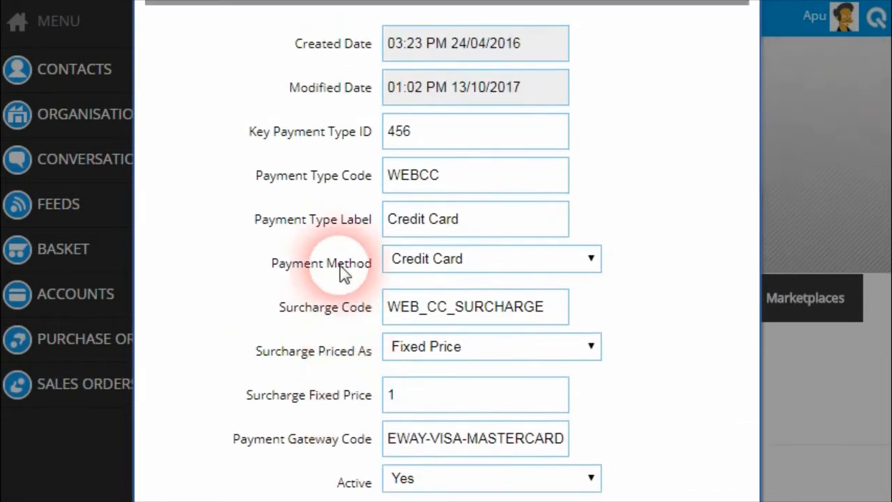
scroll(494, 374, "down", 5)
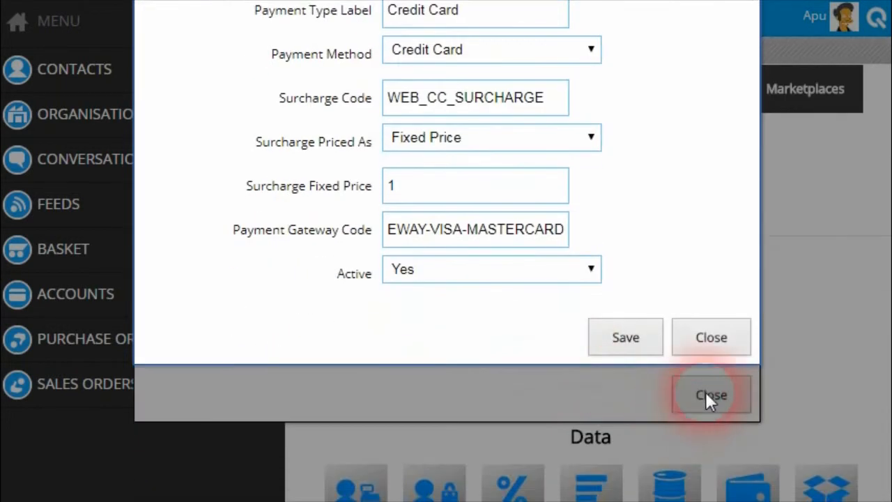
left_click(706, 391)
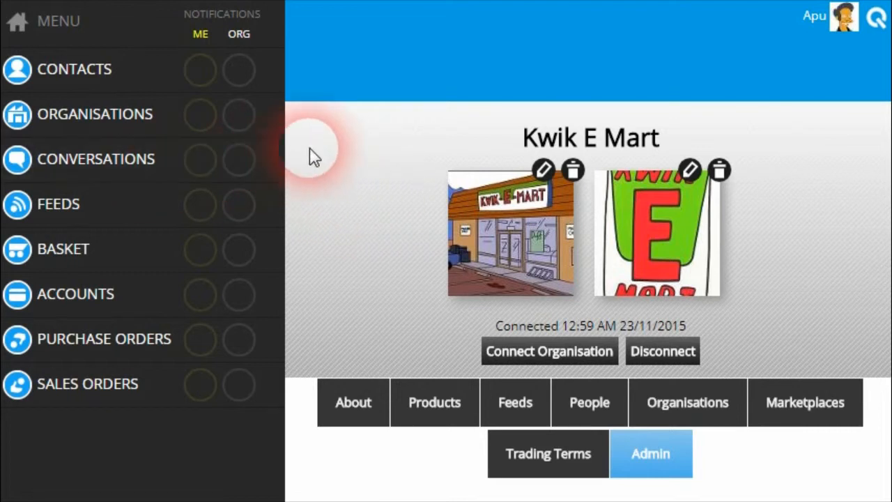
Open Kwik E Mart's Customer Accounts from Organisations, listing Moes Tavern and Springfield Police.
left_click(102, 116)
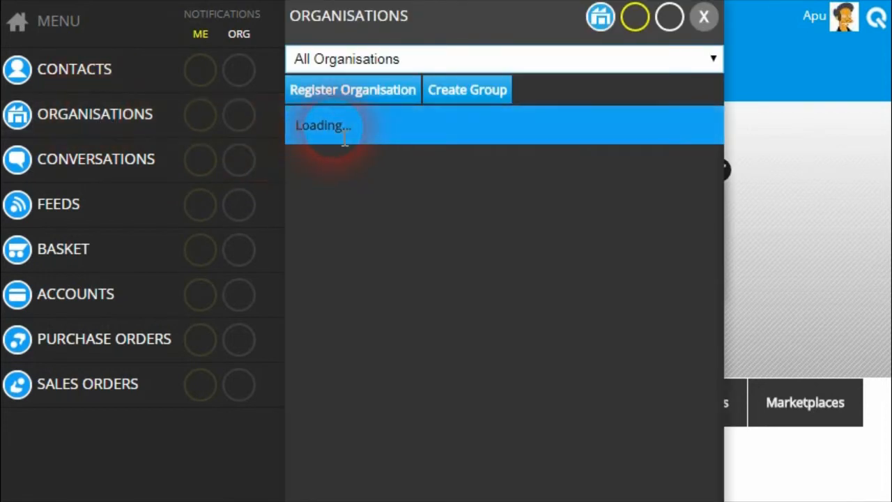
scroll(620, 237, "down", 1)
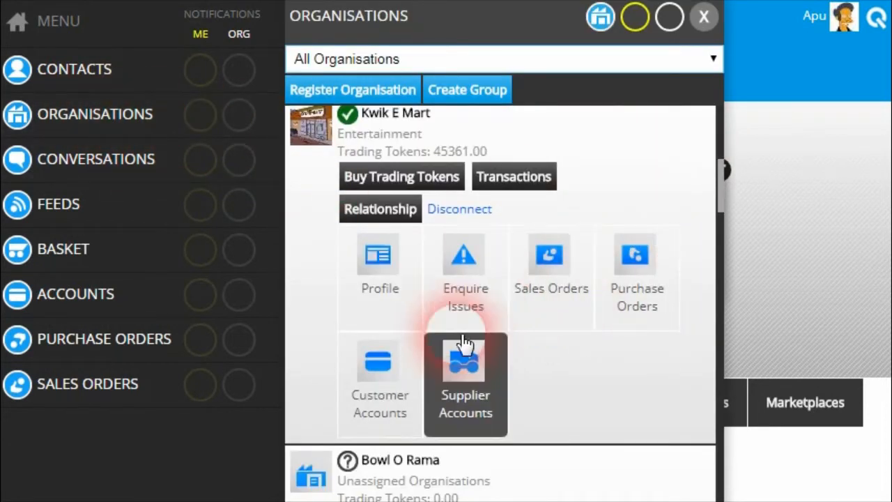
left_click(387, 376)
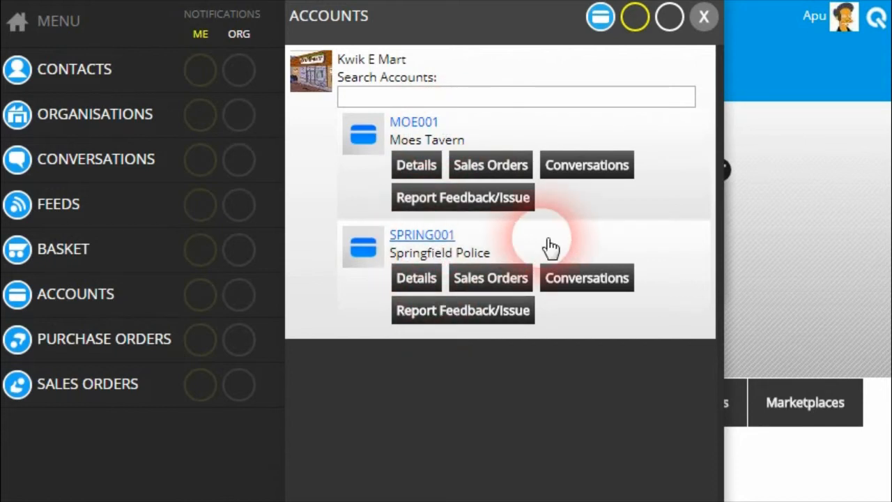
left_click(427, 278)
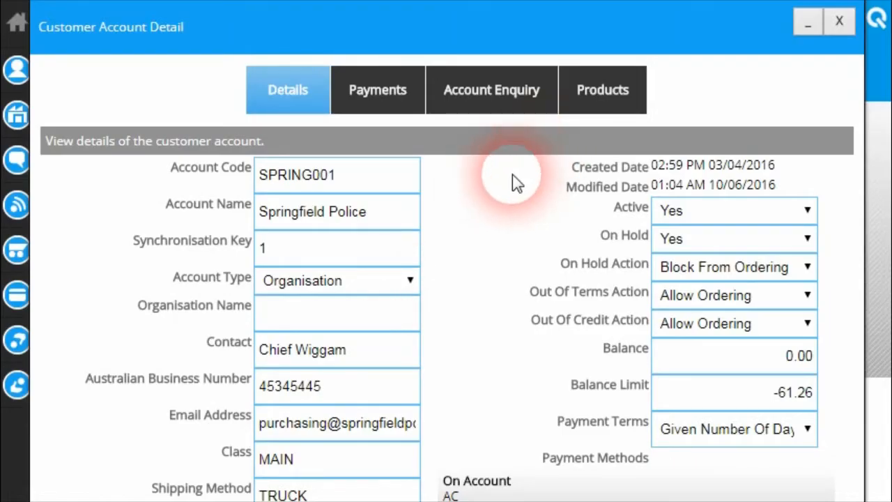
scroll(516, 171, "up", 1)
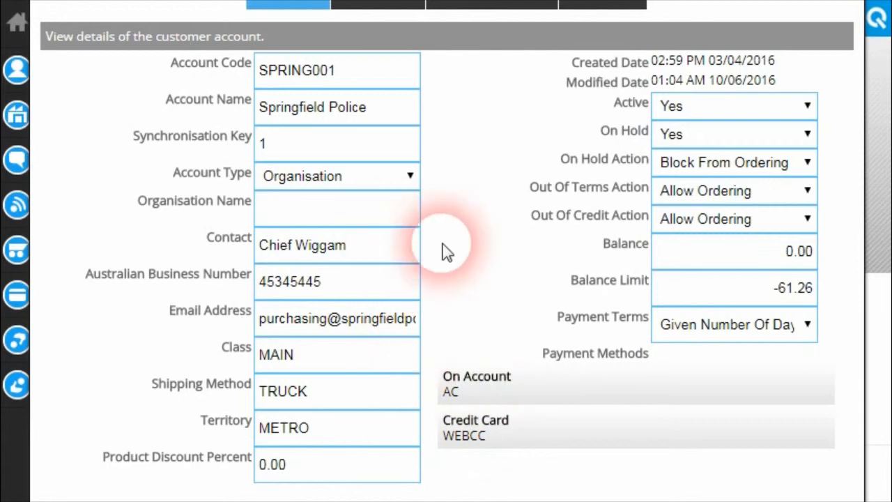
left_click_drag(452, 377, 488, 388)
left_click(514, 389)
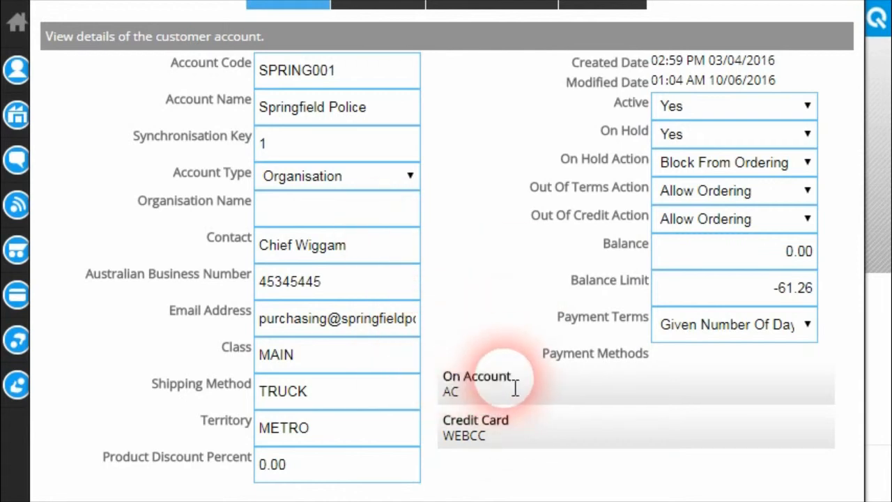
left_click_drag(434, 418, 524, 442)
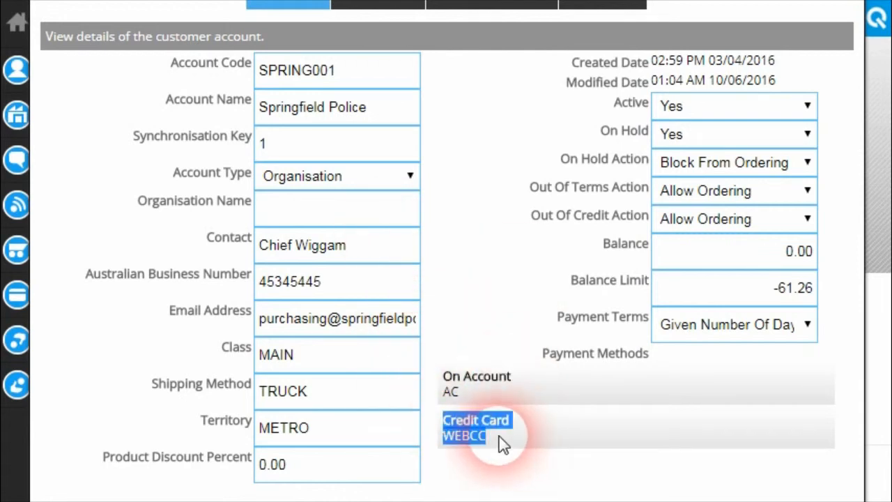
left_click(460, 430)
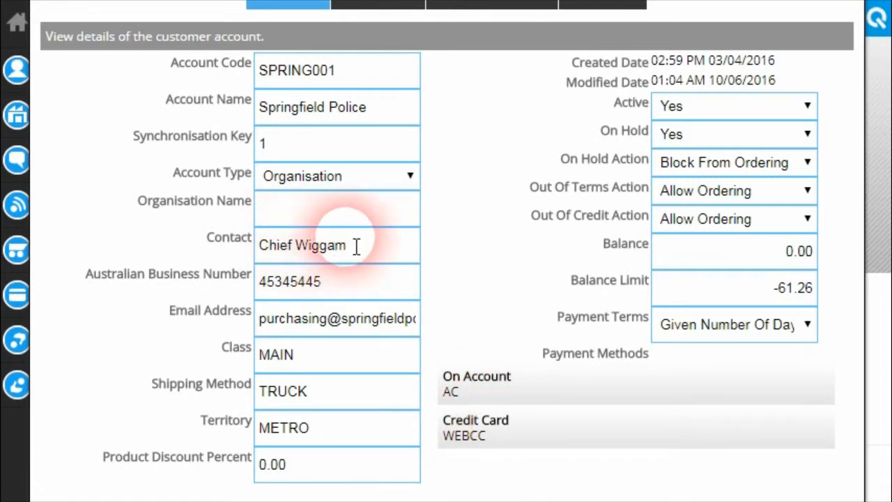
left_click_drag(434, 423, 505, 452)
left_click(533, 449)
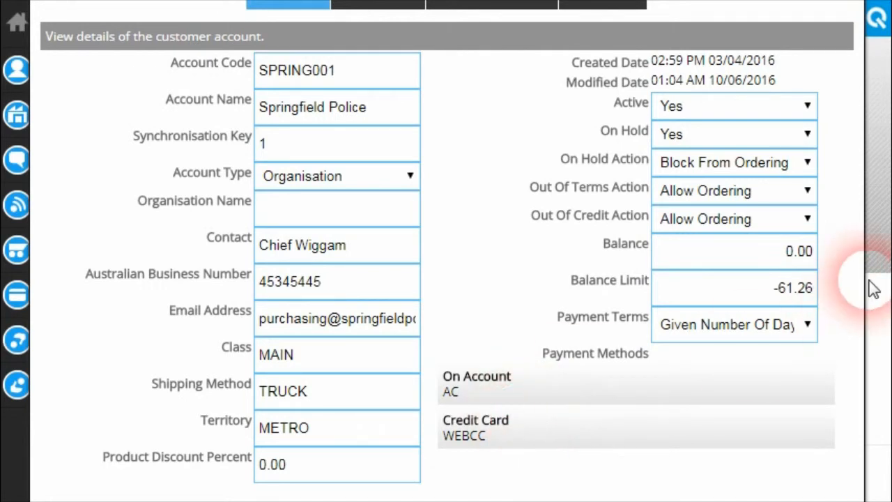
scroll(876, 139, "up", 1)
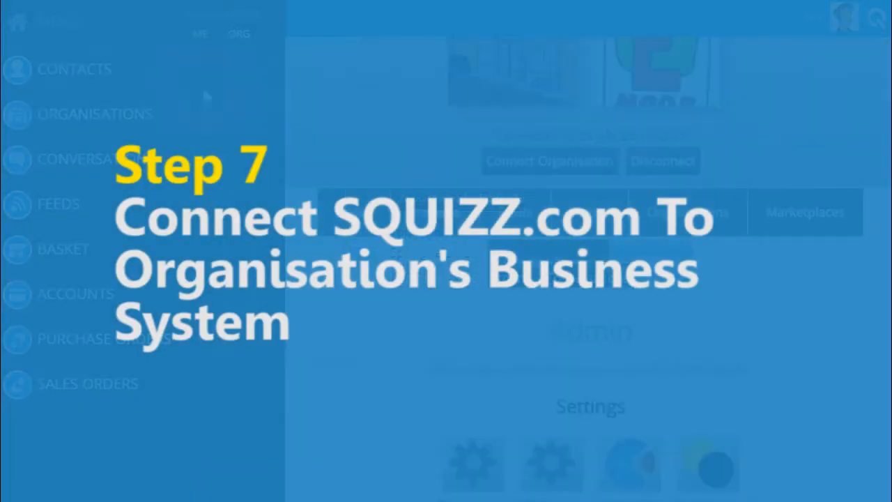
Open Connector Settings from the Admin Settings section of Kwik E Mart's page.
scroll(549, 183, "up", 3)
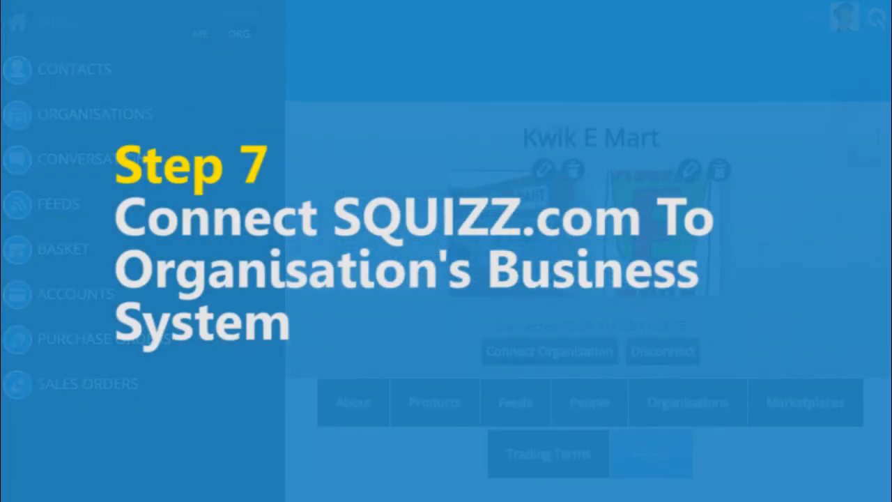
scroll(880, 196, "down", 5)
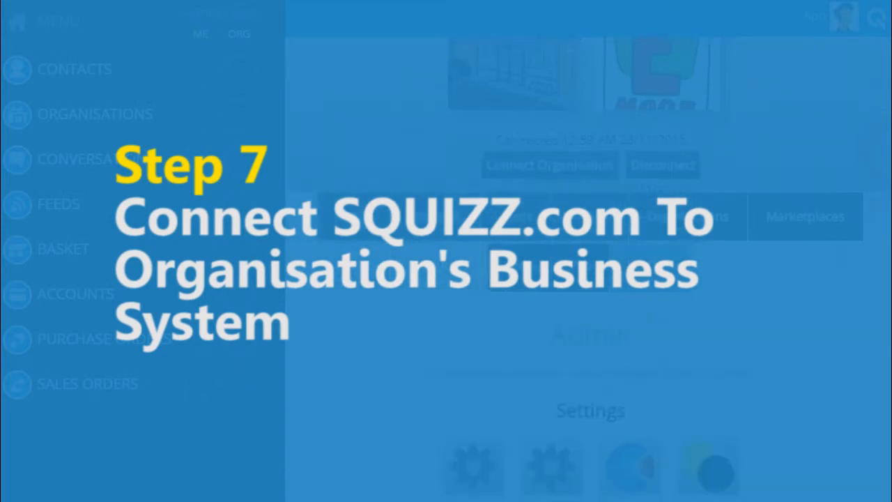
scroll(876, 209, "down", 1)
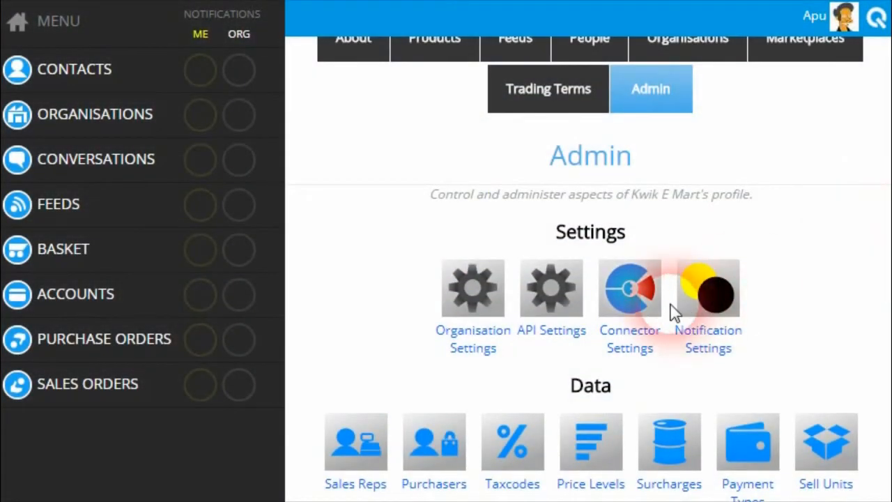
left_click(632, 343)
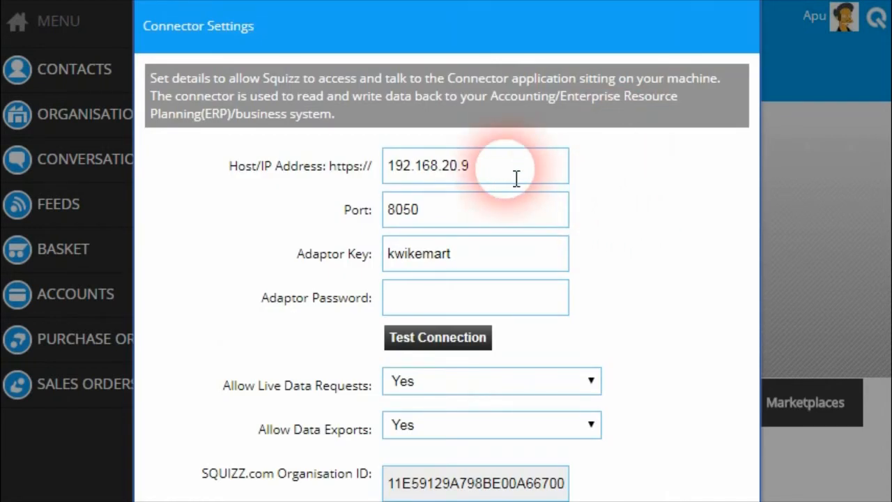
Review the connector host 192.168.20.9, port 8050 and adaptor key, ending in the password field.
left_click(513, 174)
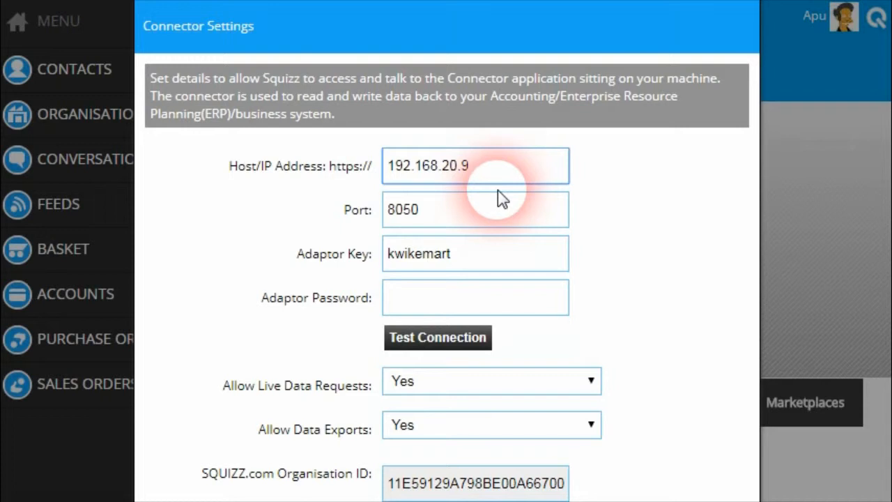
left_click_drag(489, 173, 395, 166)
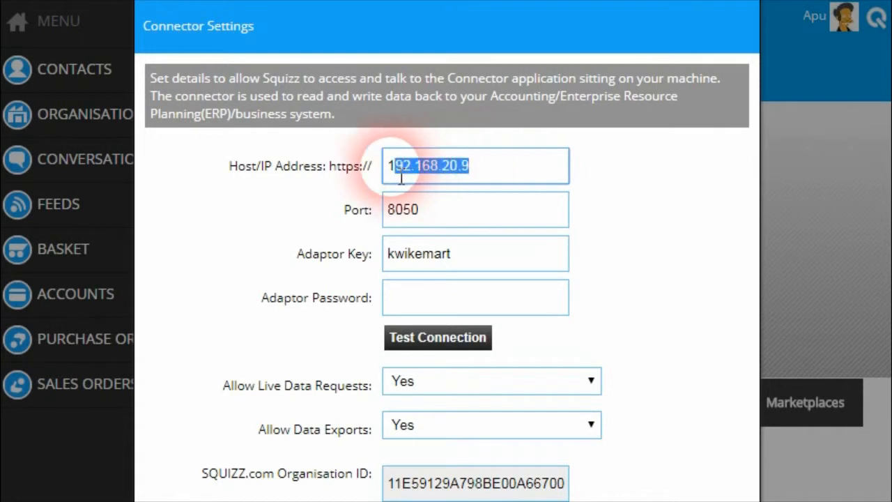
left_click(495, 173)
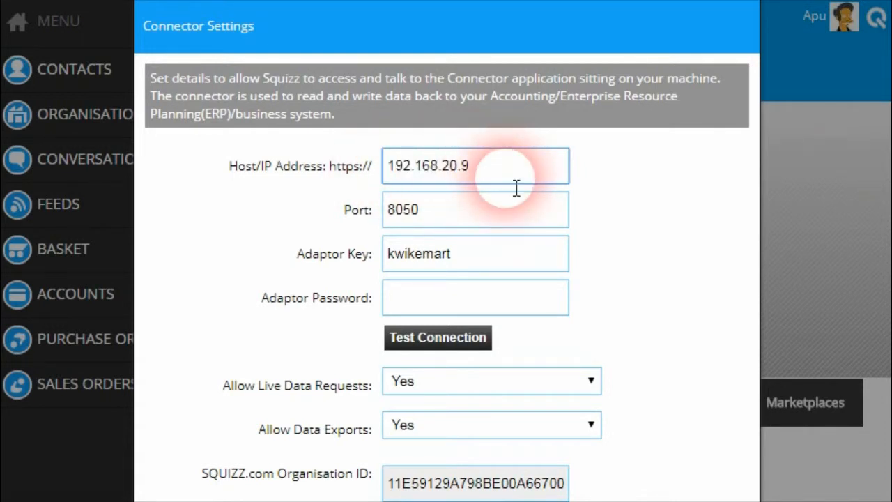
left_click(443, 223)
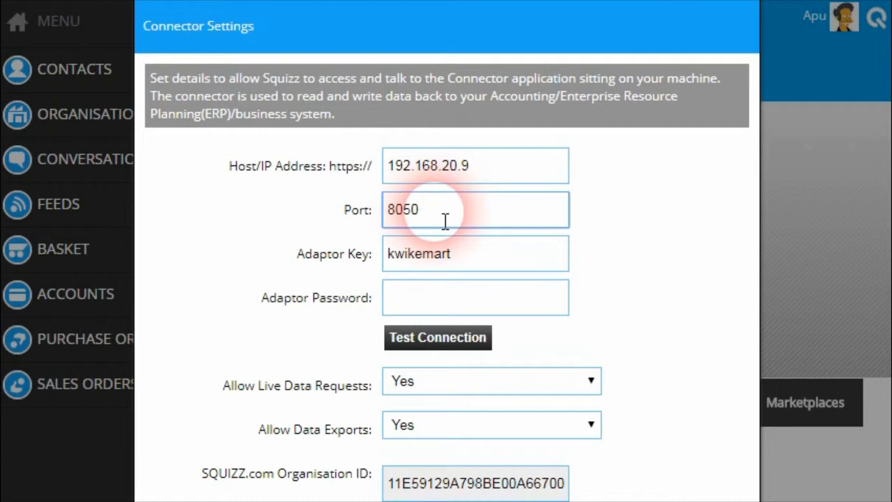
left_click(514, 271)
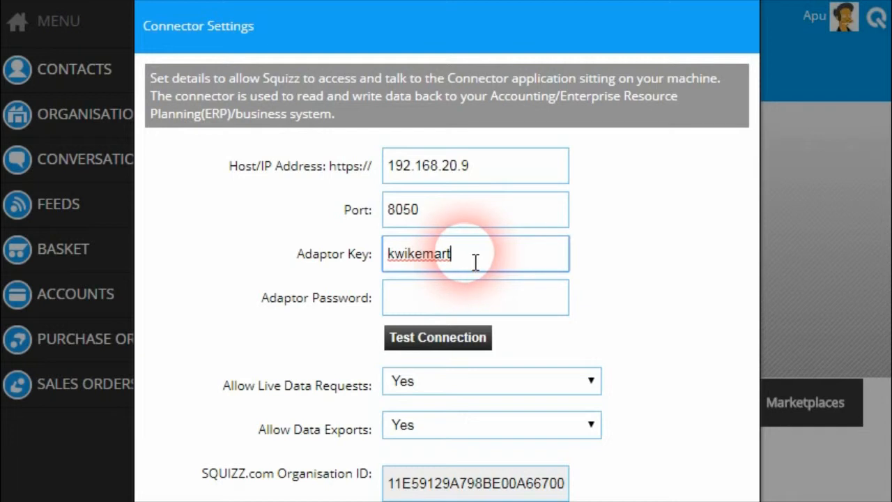
left_click(401, 307)
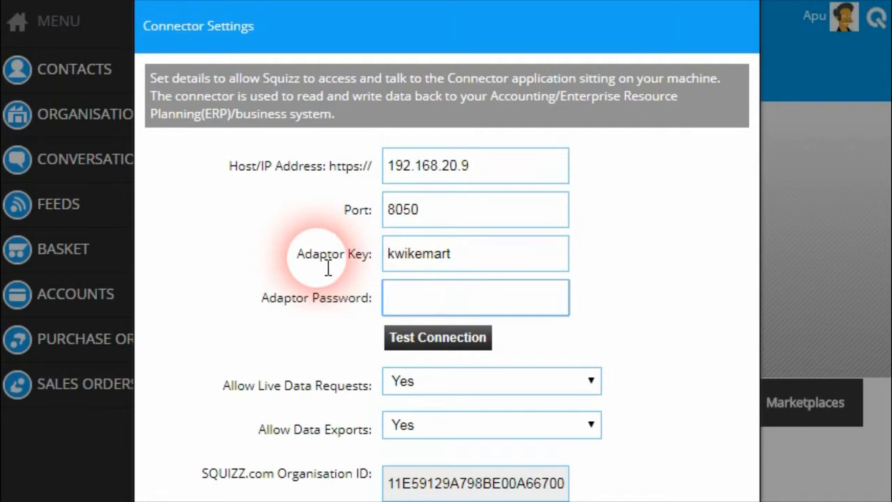
left_click(464, 262)
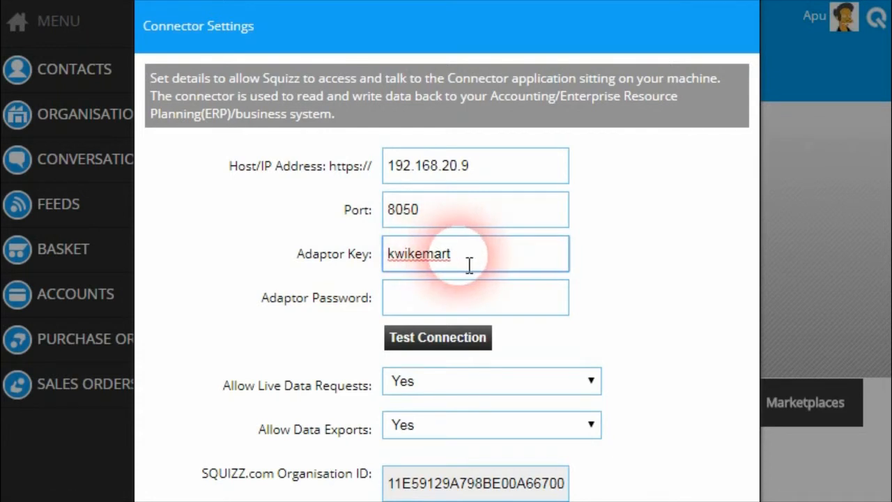
left_click(432, 303)
scroll(334, 315, "down", 2)
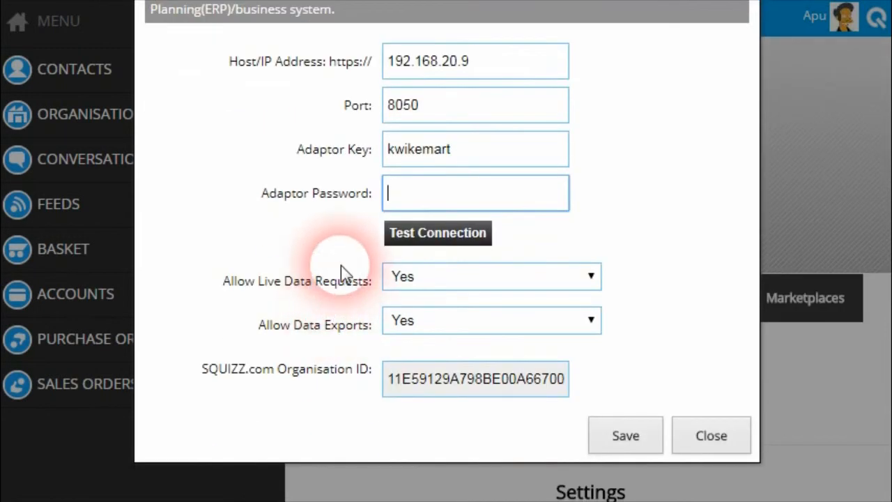
Enter the adaptor password and change the connector host to 192.168.20.11.
type("*********")
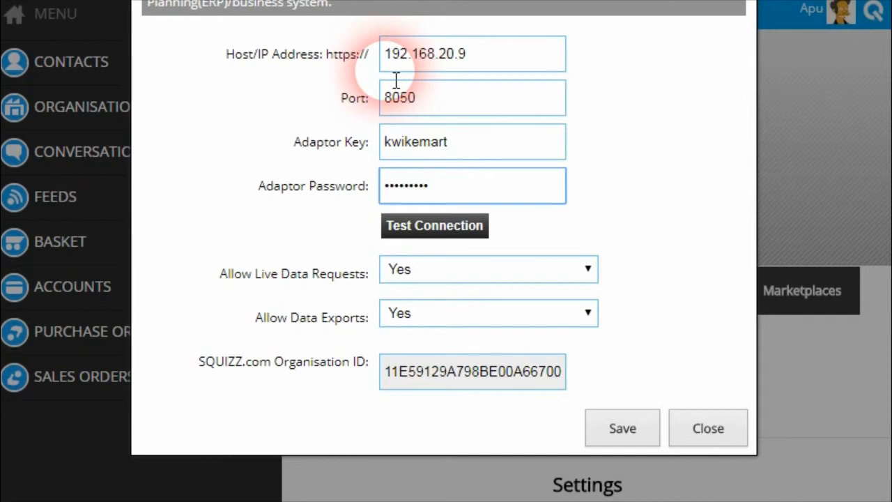
left_click(500, 62)
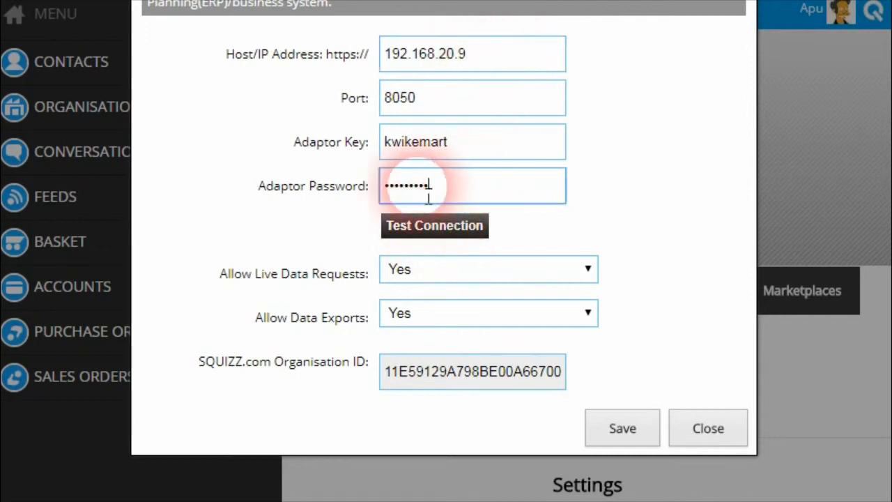
left_click_drag(428, 194, 363, 198)
type("kwike")
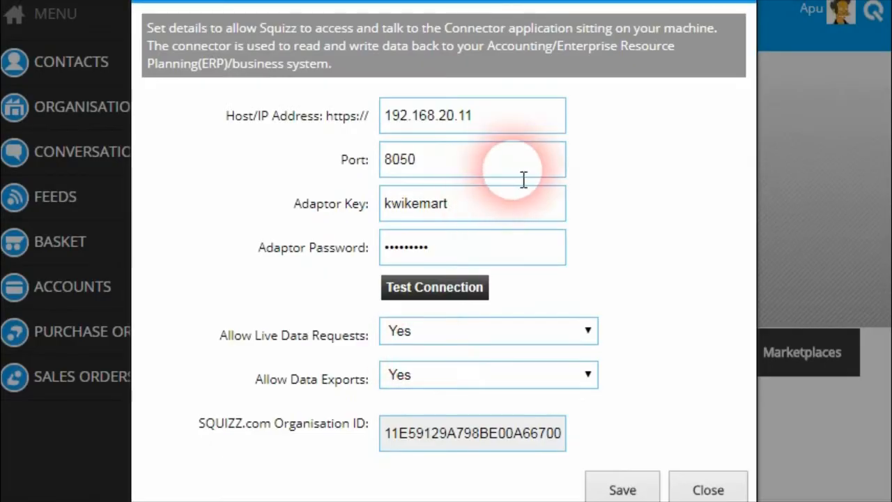
Test the connection, confirm the success message with status code 1, and close it.
left_click(448, 289)
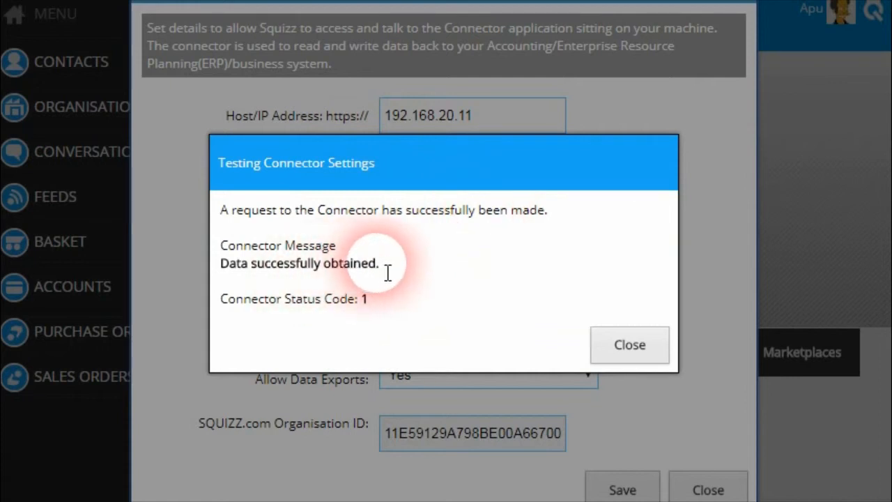
left_click_drag(388, 272, 337, 308)
left_click(336, 308)
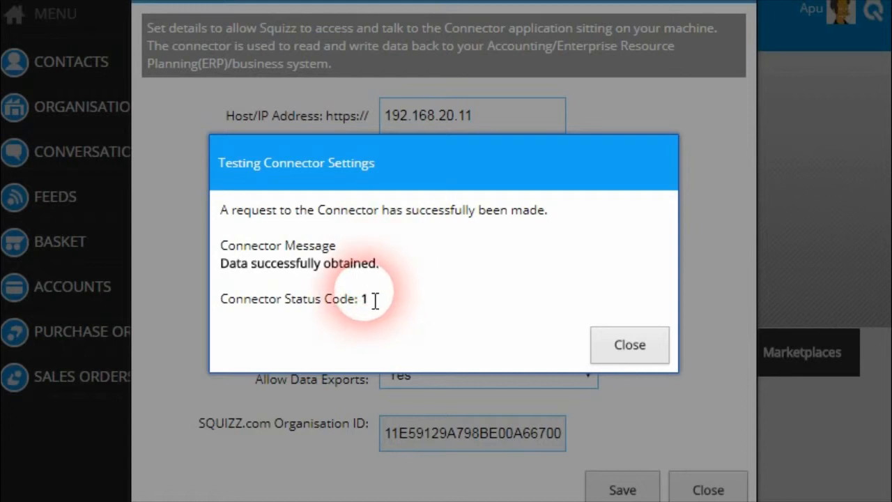
left_click(643, 352)
Keep Allow Live Data Requests and Allow Data Exports at Yes and save the connector settings.
scroll(308, 298, "down", 2)
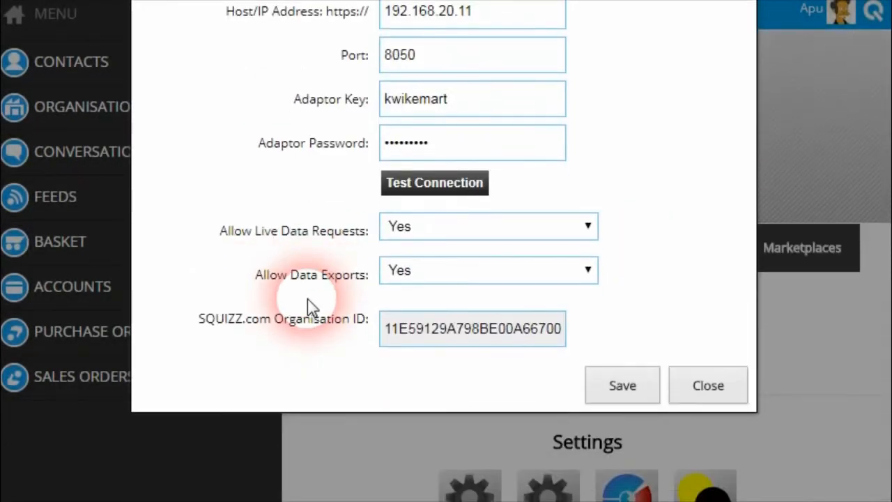
left_click(419, 230)
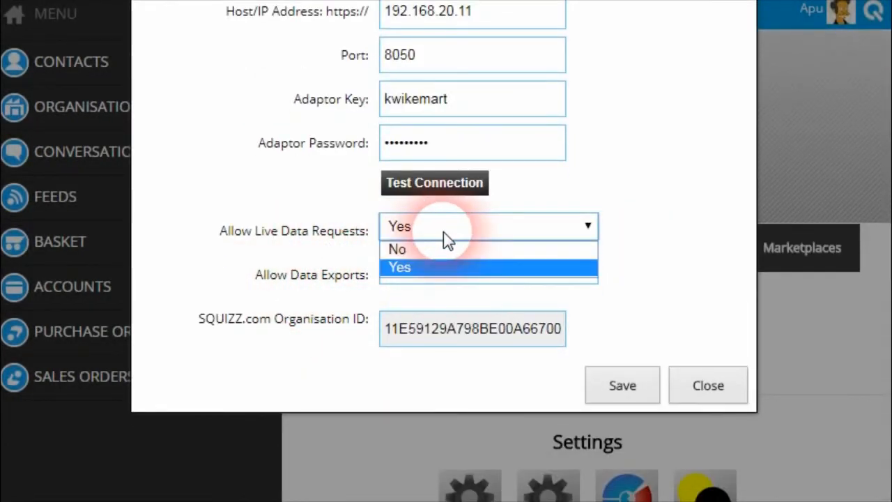
left_click(432, 269)
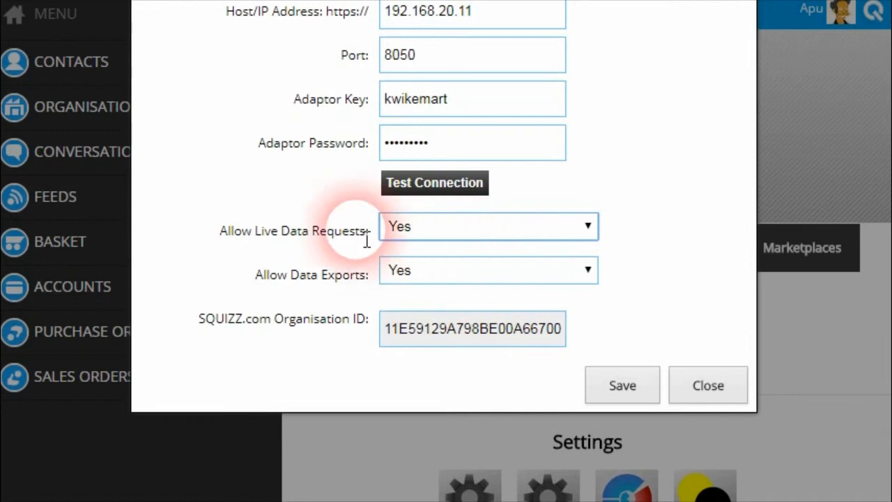
left_click(455, 236)
left_click(453, 268)
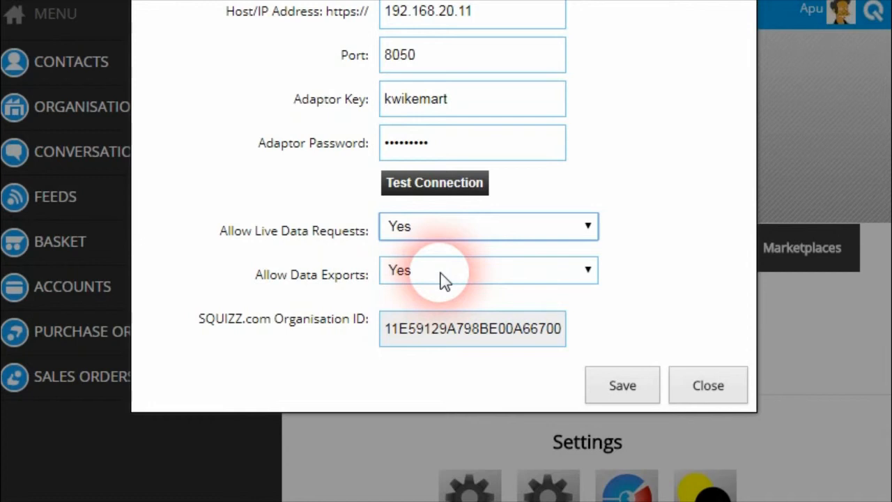
left_click(444, 279)
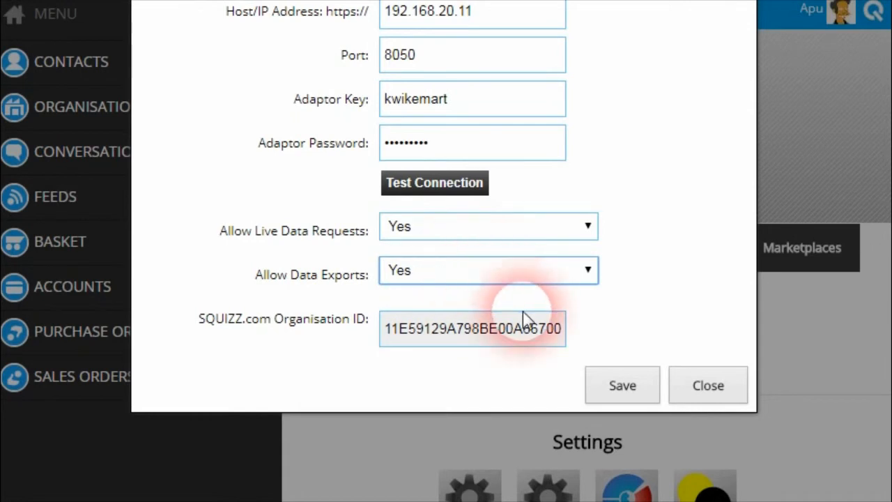
scroll(564, 363, "up", 3)
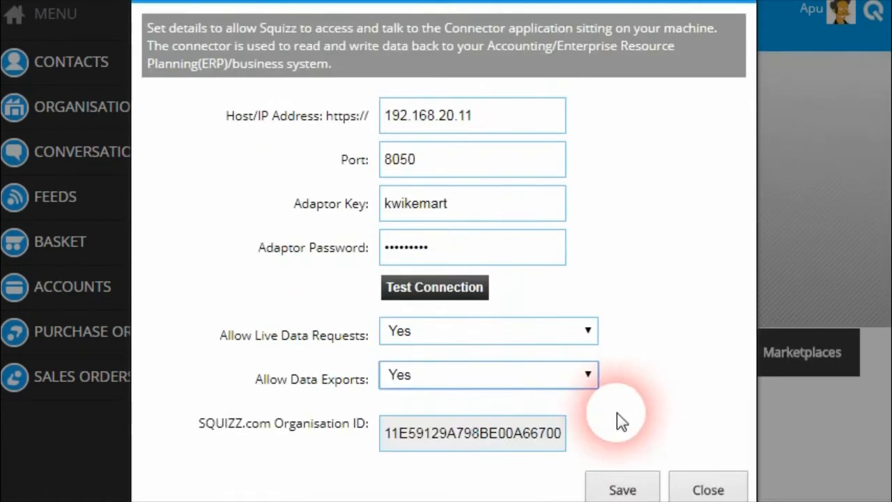
left_click(631, 486)
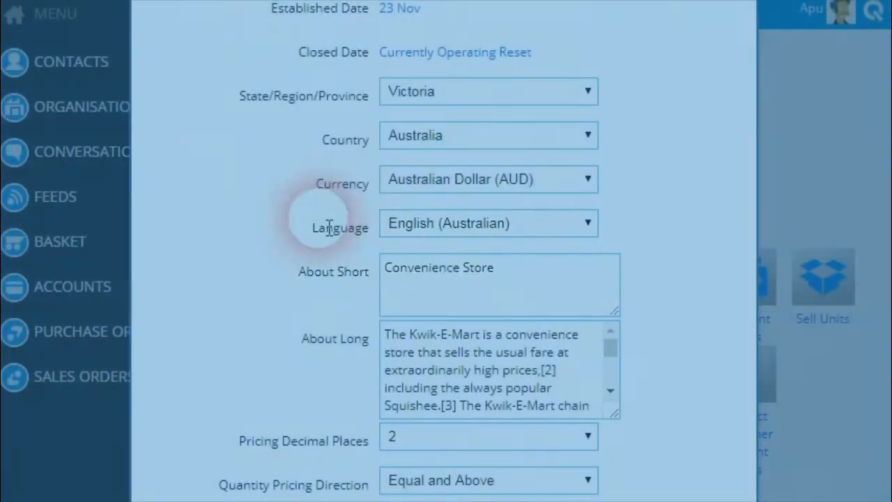
Set Kwik E Mart's pricing currency to Australian Dollar (AUD), save, and dismiss the confirmation.
left_click(357, 199)
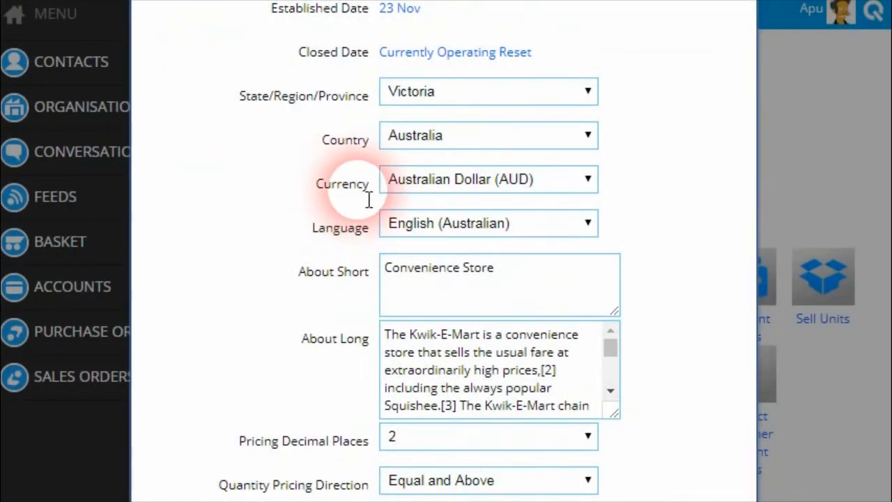
left_click(587, 183)
left_click(588, 186)
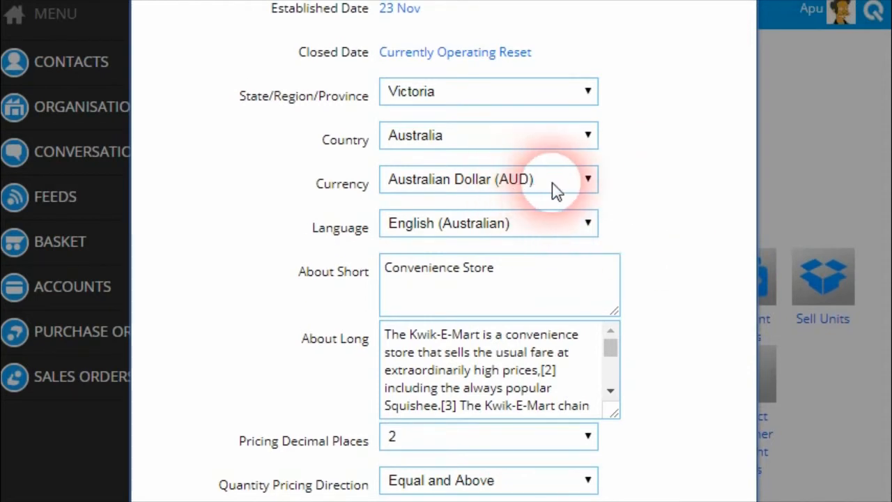
scroll(725, 269, "down", 15)
left_click(627, 317)
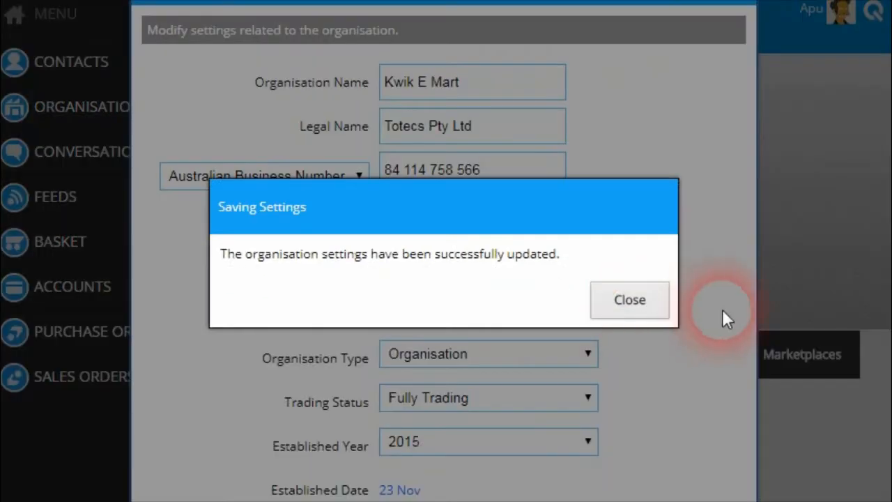
left_click(644, 282)
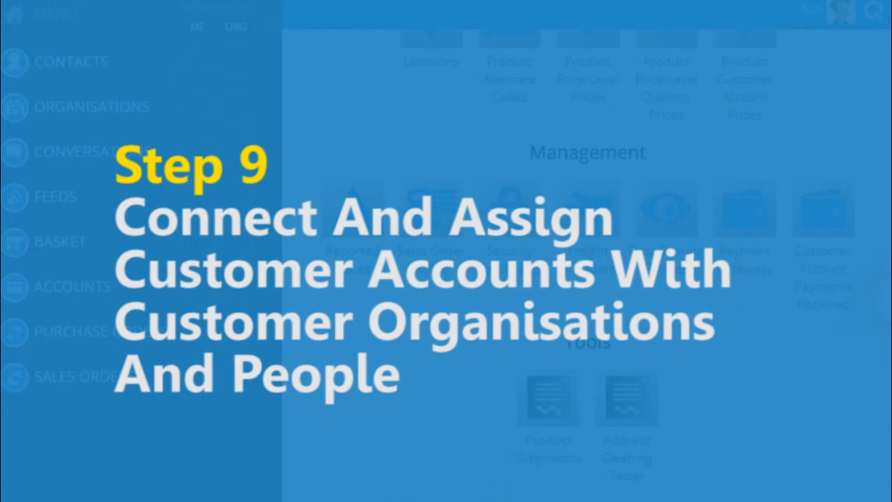
scroll(548, 196, "up", 10)
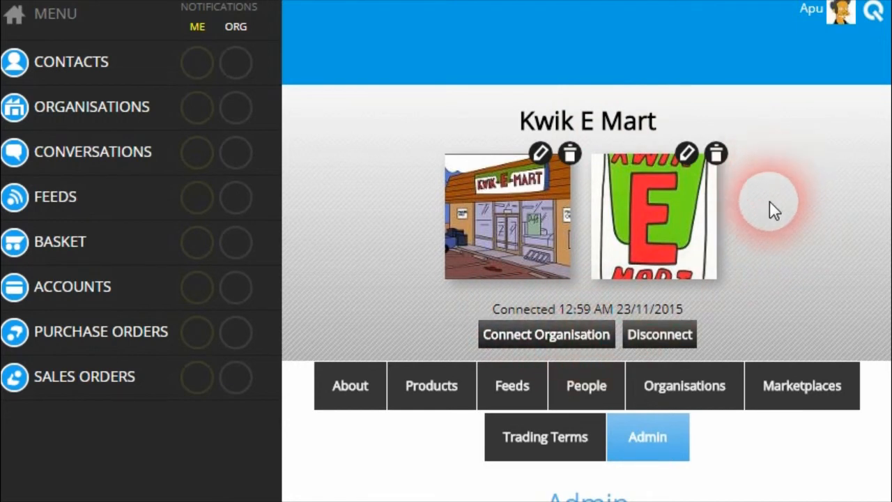
Open the Connect An Organisation form, cancel it, and list the connected organisations.
left_click(555, 337)
left_click(460, 262)
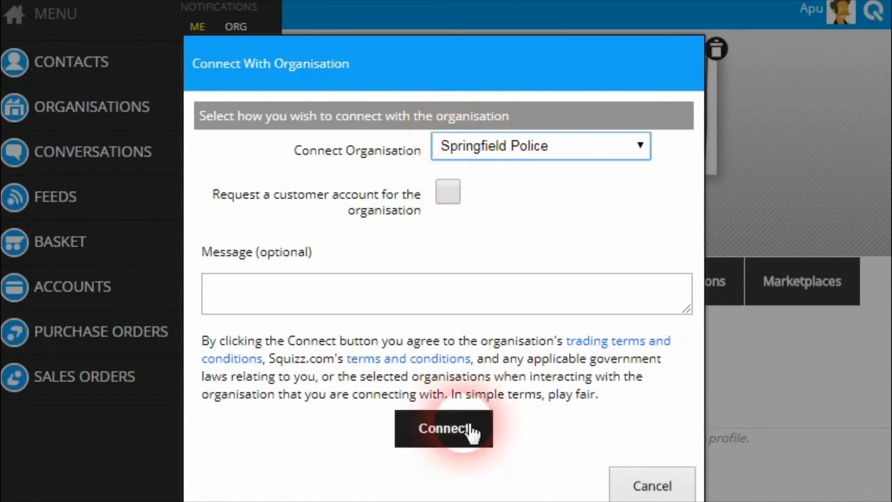
left_click(640, 486)
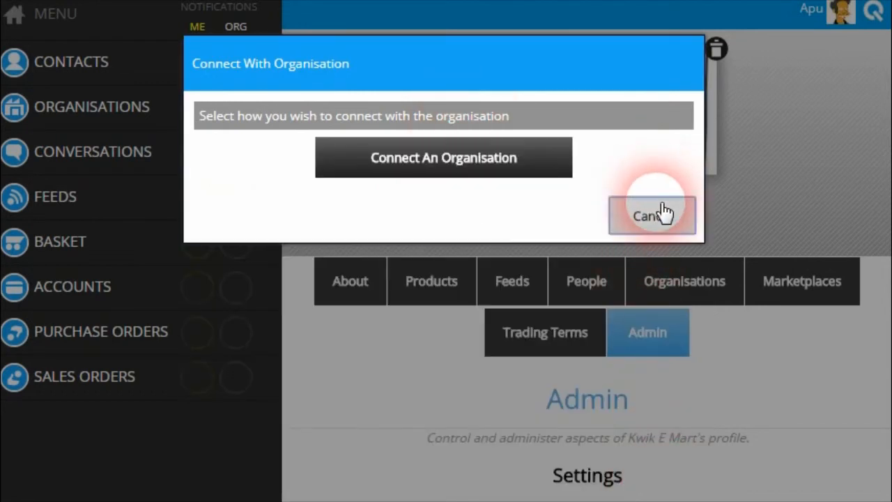
left_click(661, 209)
left_click(653, 284)
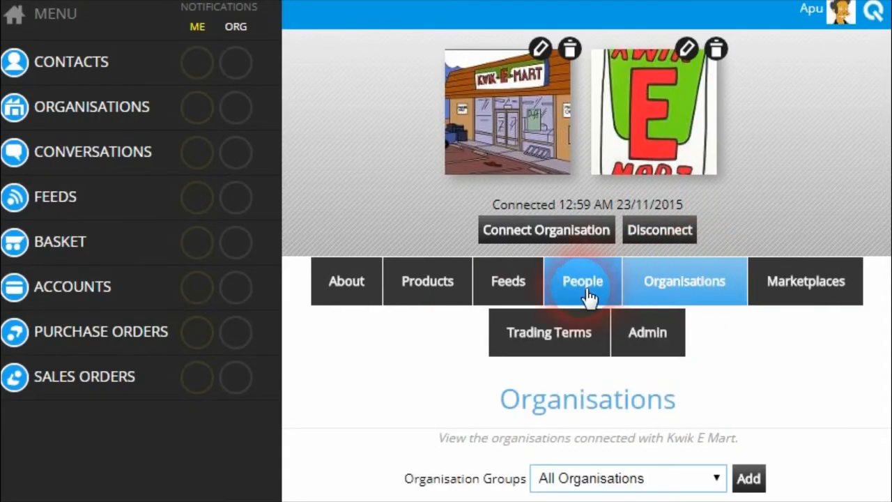
scroll(579, 295, "down", 3)
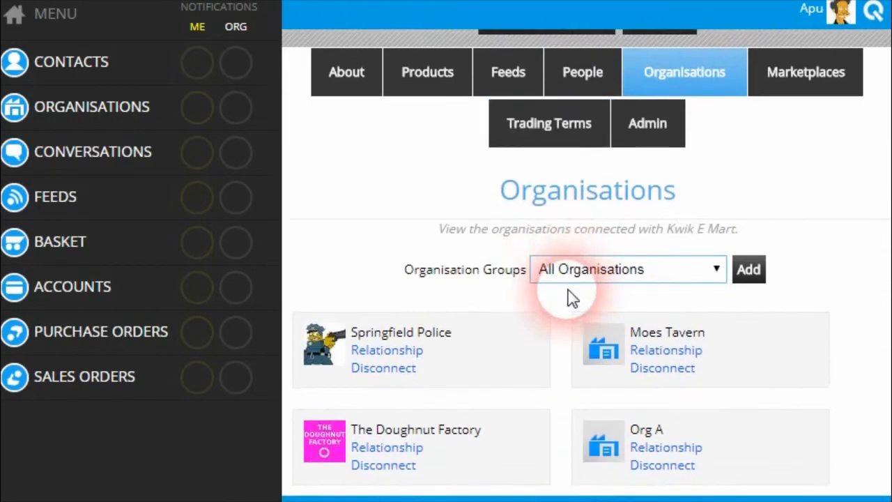
left_click(408, 353)
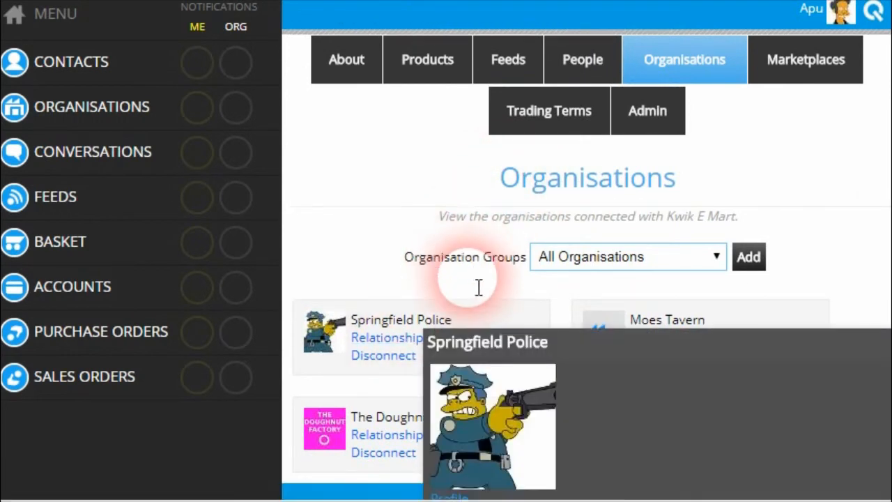
scroll(495, 262, "down", 3)
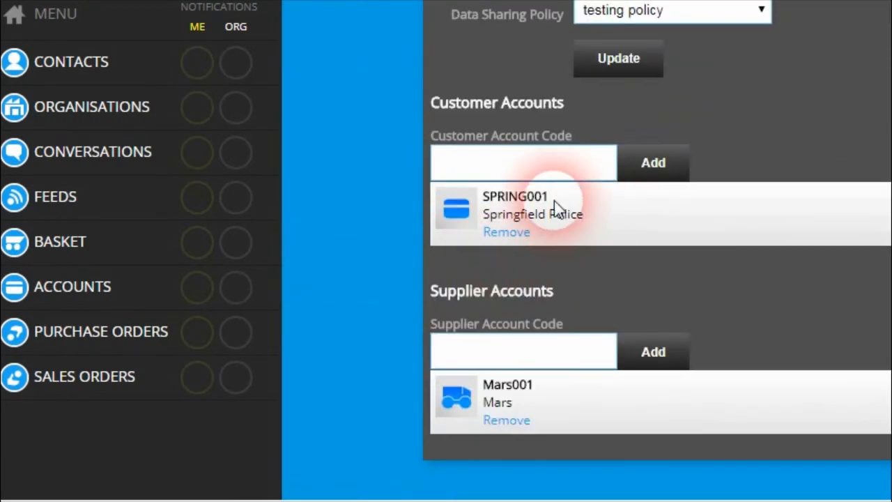
scroll(537, 231, "up", 6)
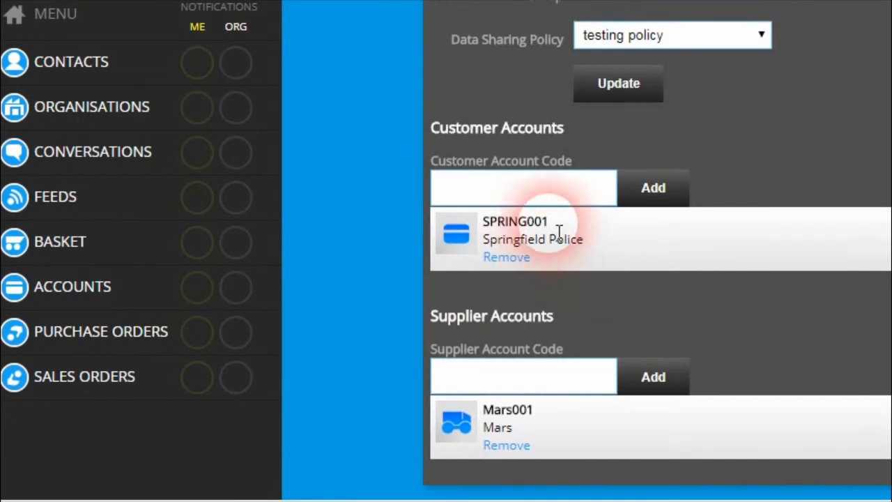
scroll(489, 224, "down", 5)
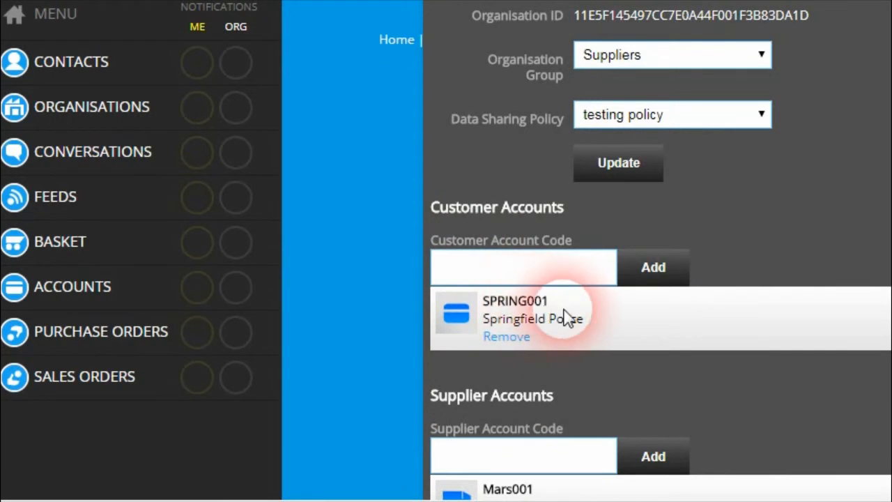
left_click_drag(634, 501, 733, 501)
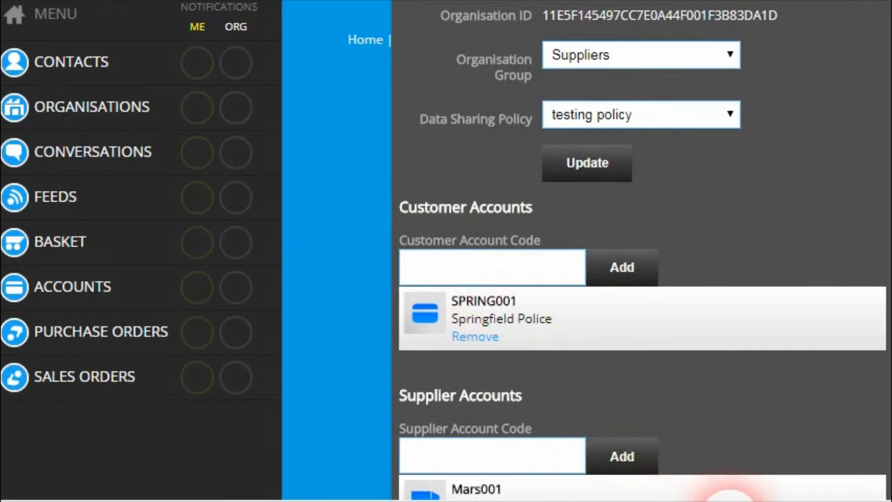
scroll(622, 333, "up", 3)
scroll(605, 320, "down", 1)
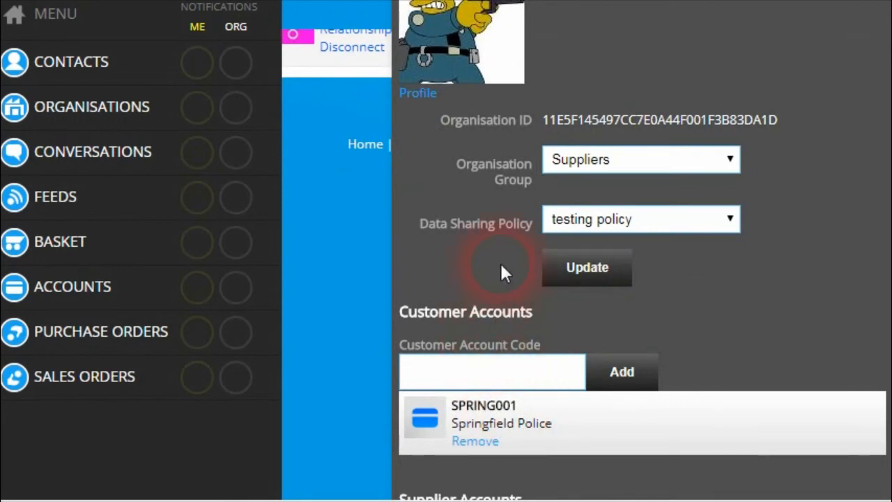
scroll(606, 376, "up", 2)
left_click(880, 42)
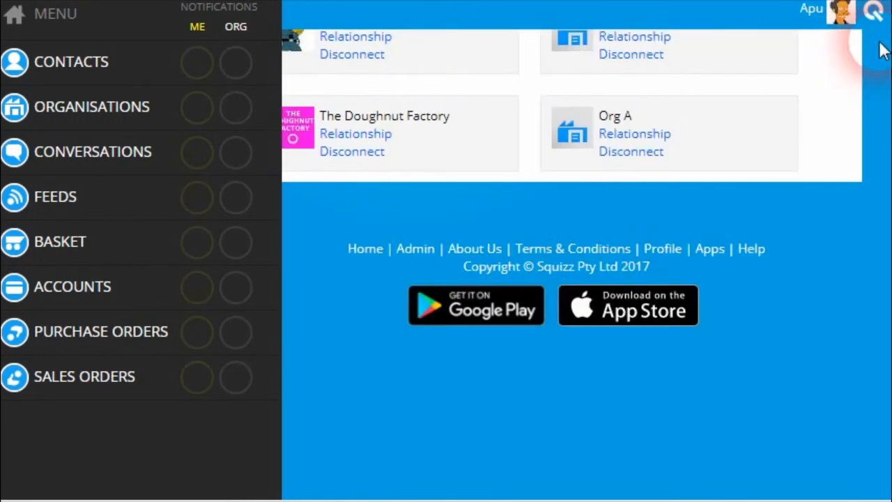
scroll(578, 279, "up", 5)
Show the people connected with Kwik E Mart.
scroll(543, 193, "up", 3)
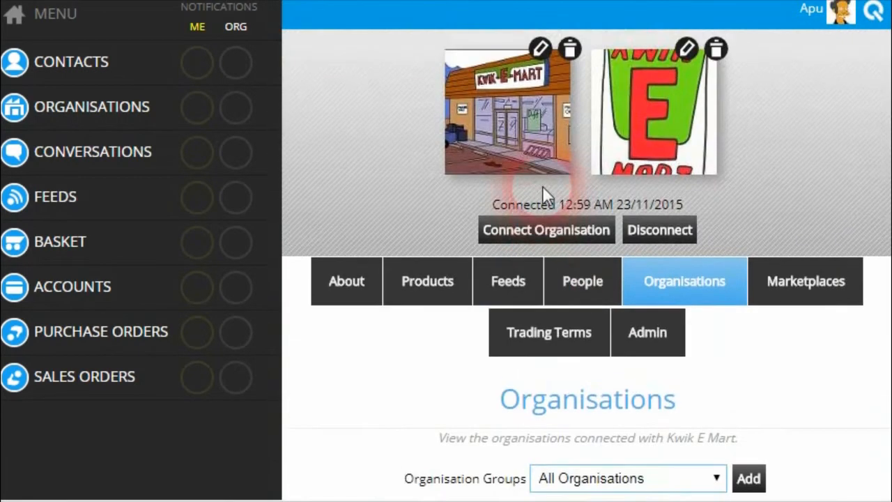
left_click(570, 289)
scroll(564, 312, "down", 8)
scroll(561, 312, "up", 2)
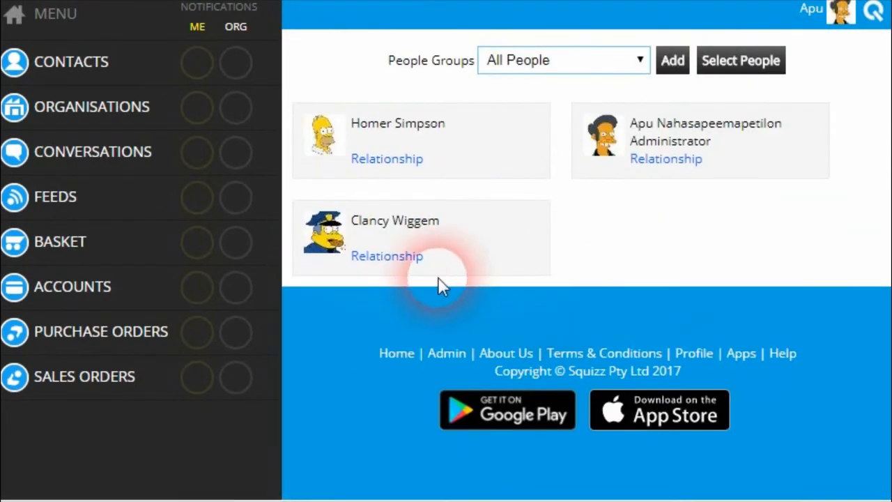
Check a person's relationship Customer Accounts, already linked to Springfield Police, then close it.
left_click(402, 265)
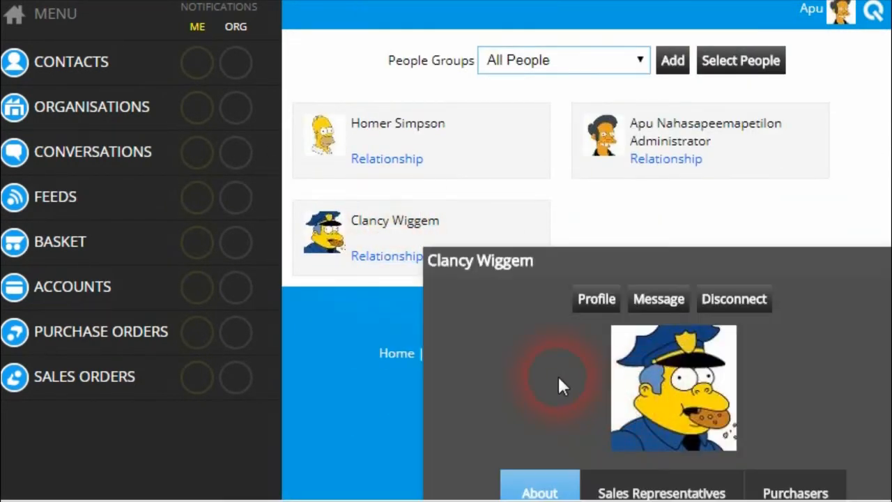
scroll(558, 374, "down", 6)
scroll(558, 371, "up", 1)
scroll(566, 374, "up", 1)
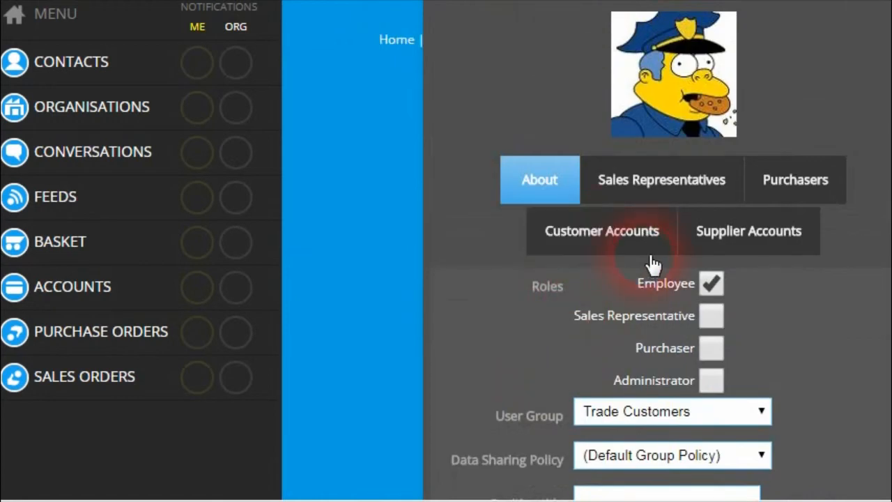
left_click(649, 250)
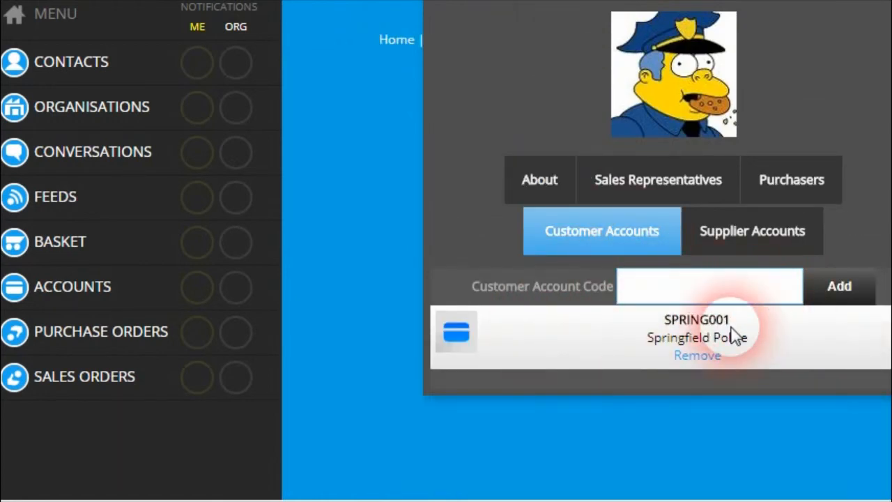
scroll(745, 333, "up", 3)
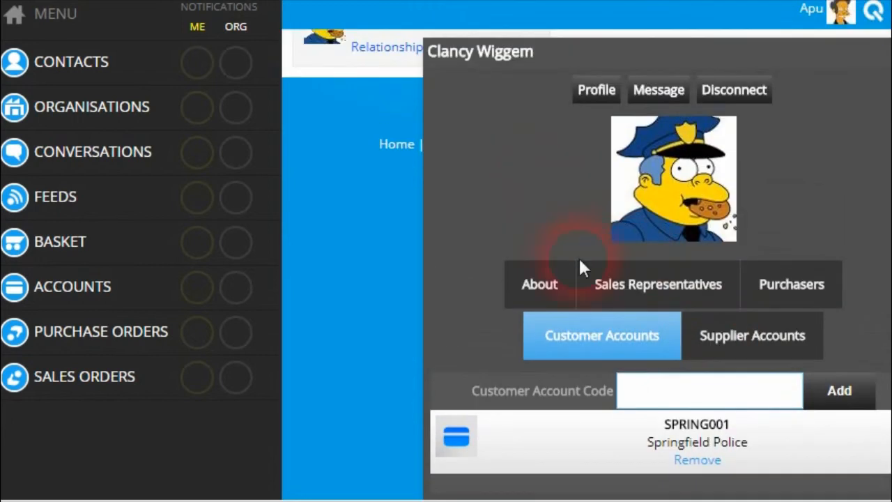
left_click(882, 53)
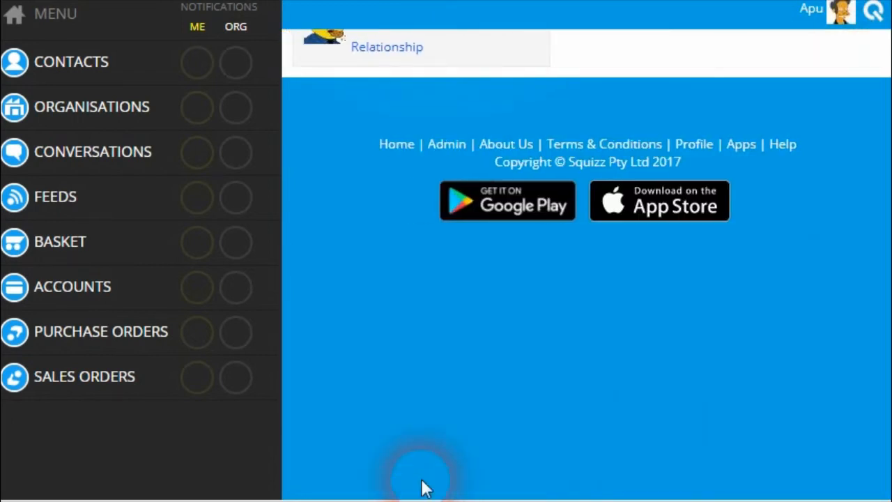
left_click(136, 296)
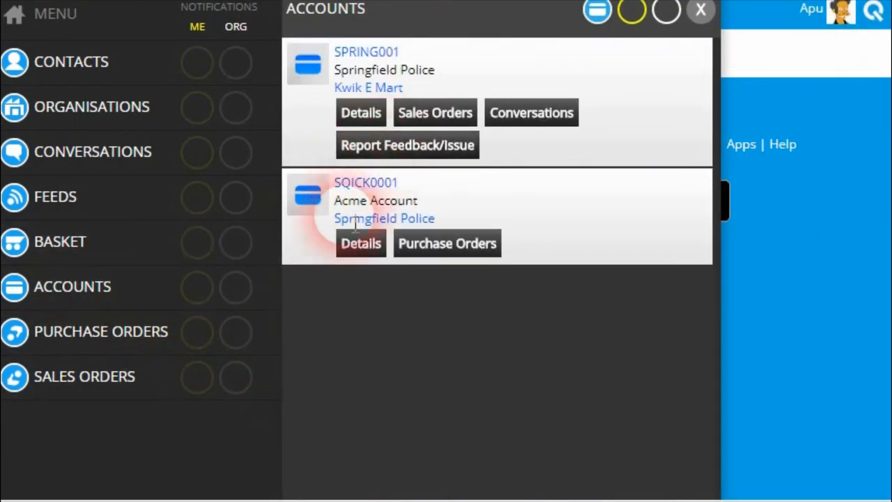
left_click(357, 242)
left_click(652, 341)
scroll(599, 299, "down", 7)
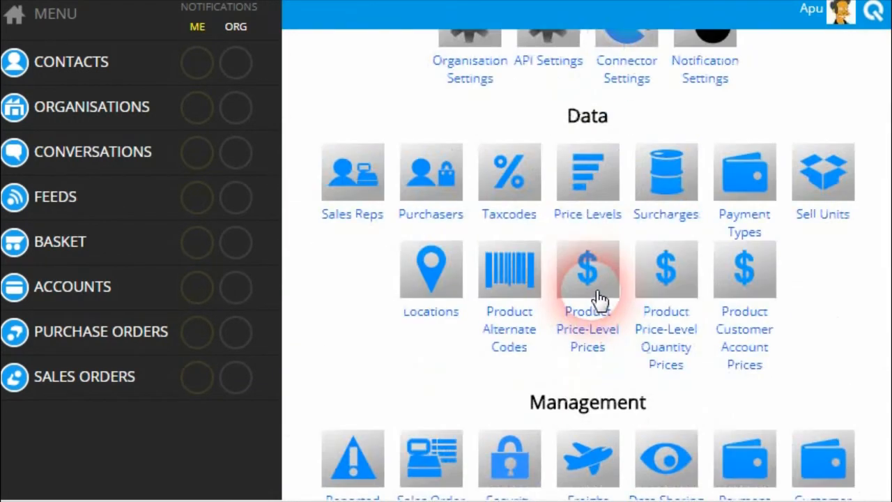
scroll(599, 300, "down", 5)
scroll(725, 317, "up", 2)
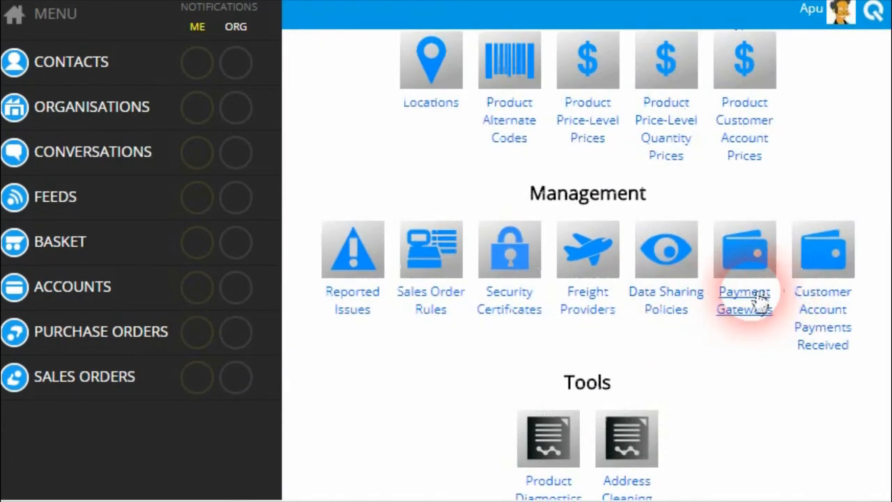
scroll(760, 299, "up", 3)
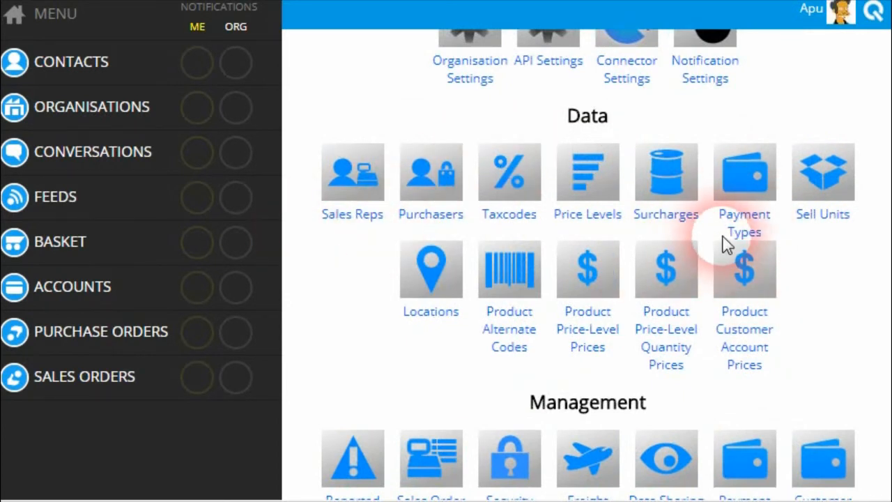
left_click(749, 227)
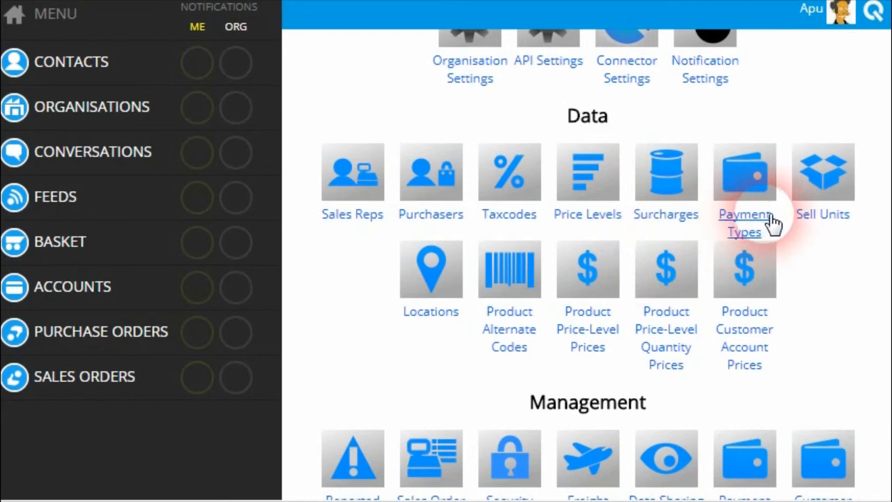
scroll(774, 222, "up", 2)
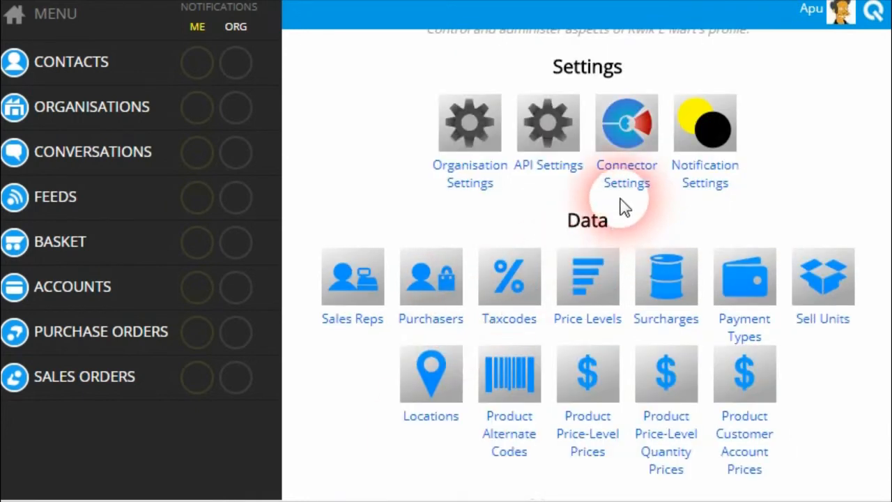
scroll(711, 237, "up", 2)
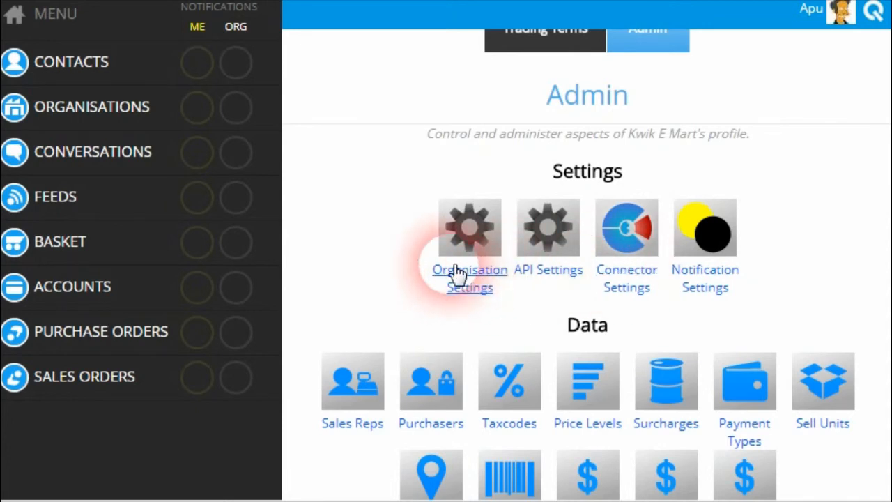
scroll(521, 283, "up", 2)
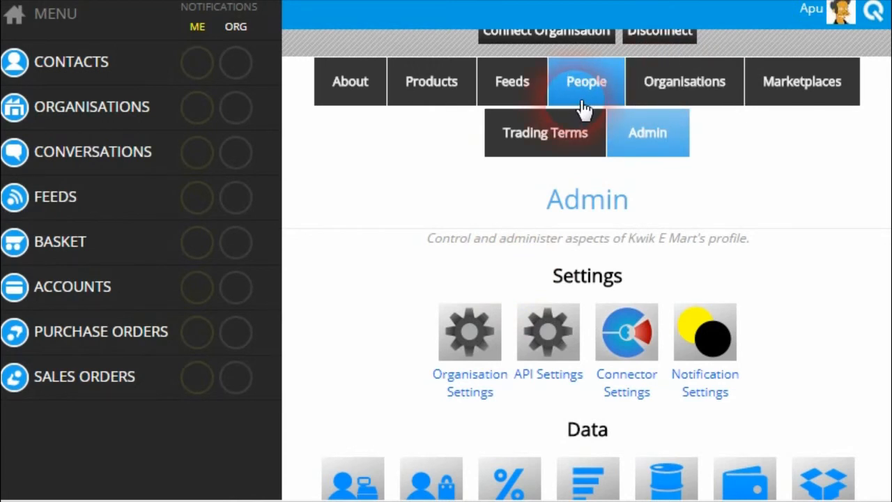
Open the SPRING001 customer account's invoice enquiry records.
left_click(537, 134)
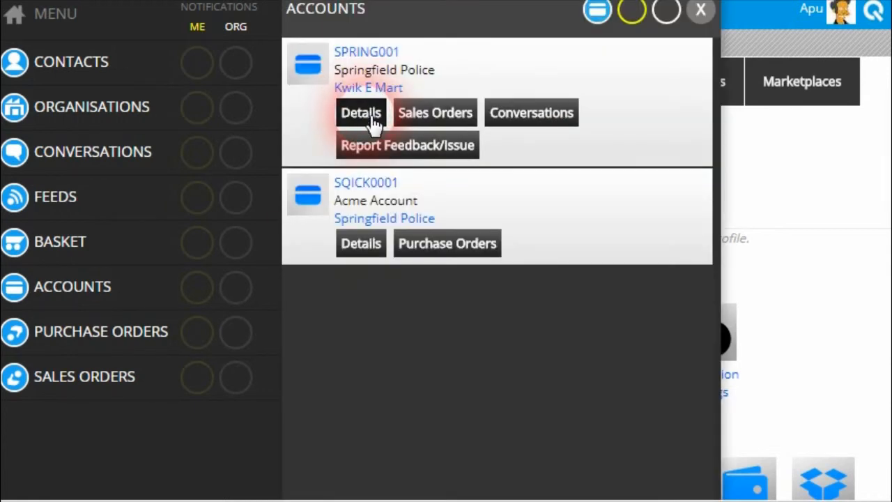
left_click(375, 117)
left_click(470, 101)
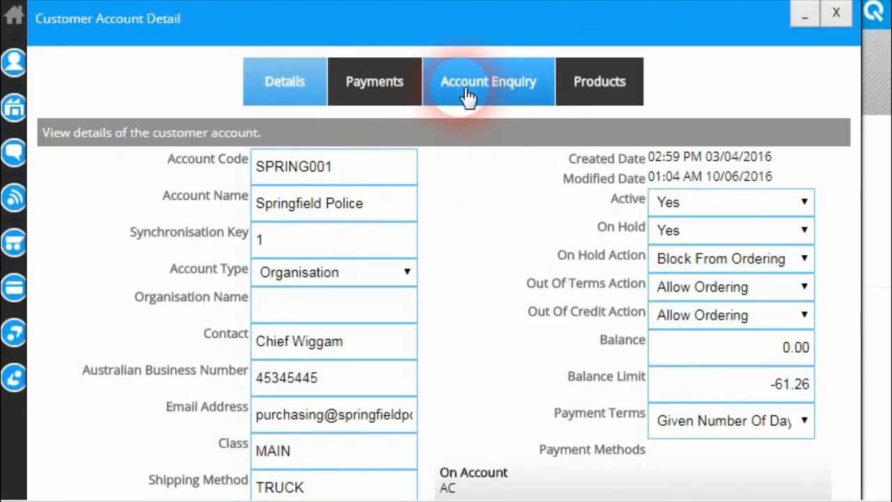
scroll(404, 216, "down", 5)
scroll(360, 199, "up", 3)
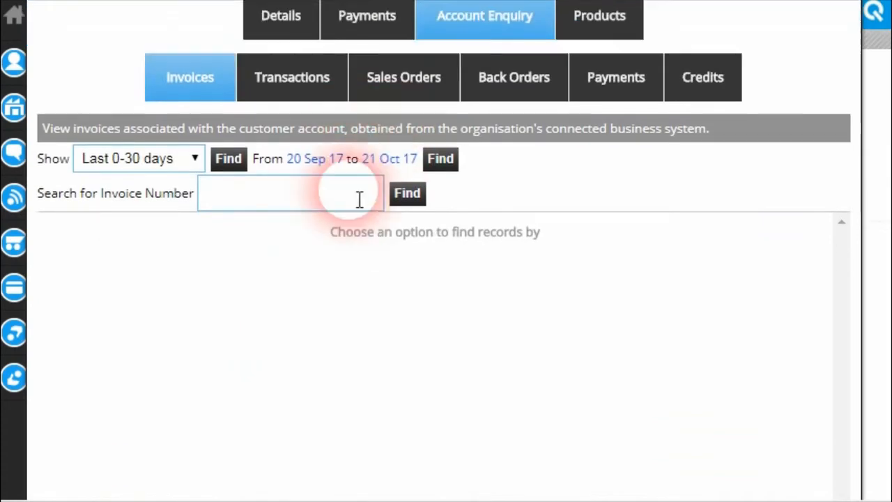
scroll(183, 132, "down", 1)
Show invoices from the Last 2 years and review the surcharge on the 300.00 invoice's credit card form.
left_click(184, 132)
left_click(134, 300)
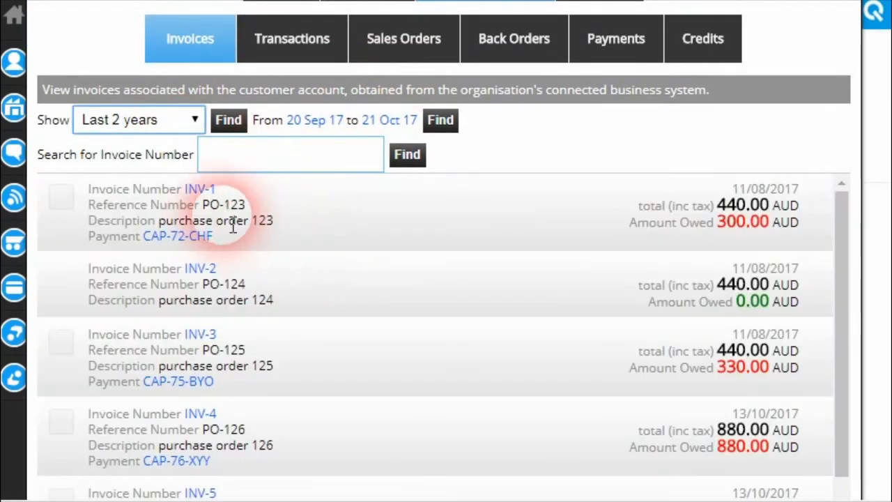
scroll(115, 288, "down", 4)
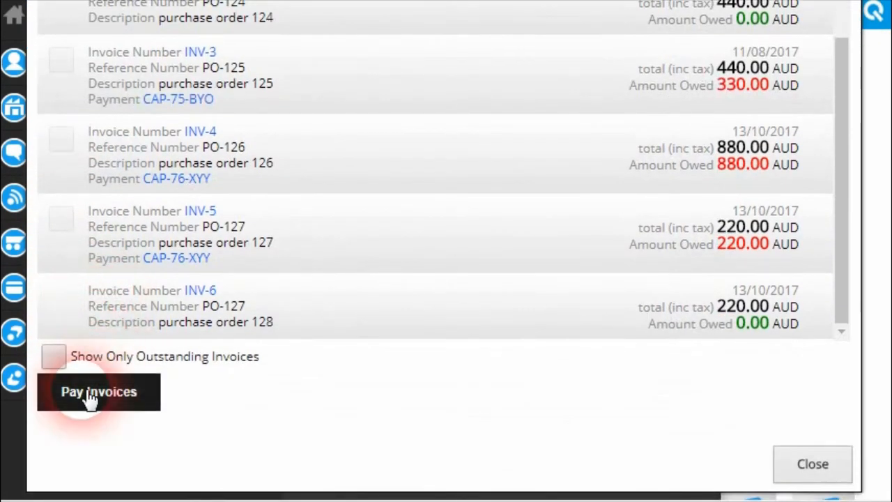
left_click(88, 396)
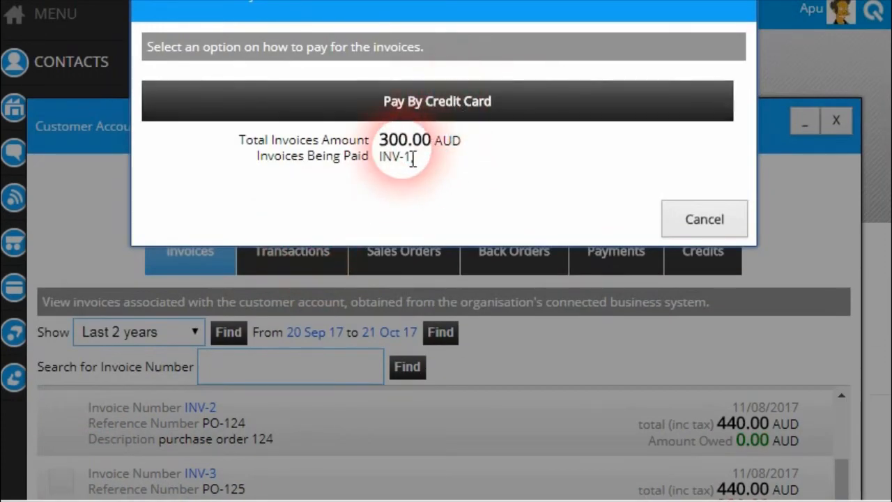
scroll(368, 225, "down", 5)
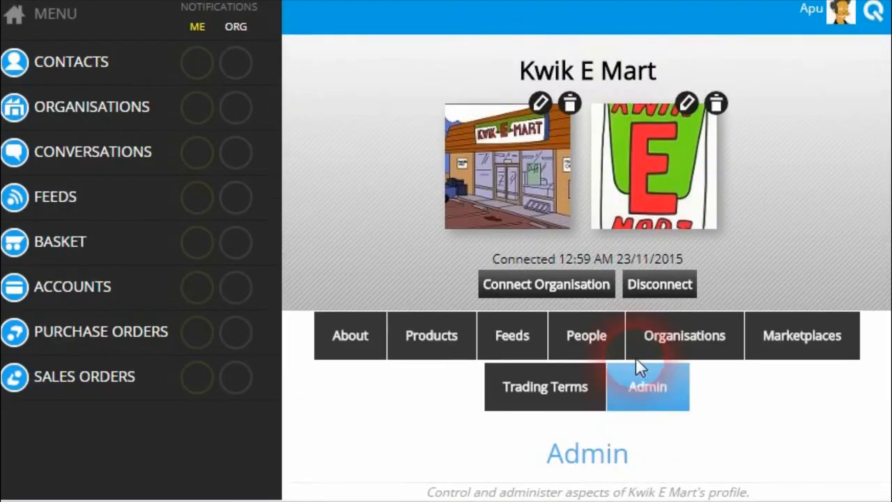
scroll(636, 358, "down", 7)
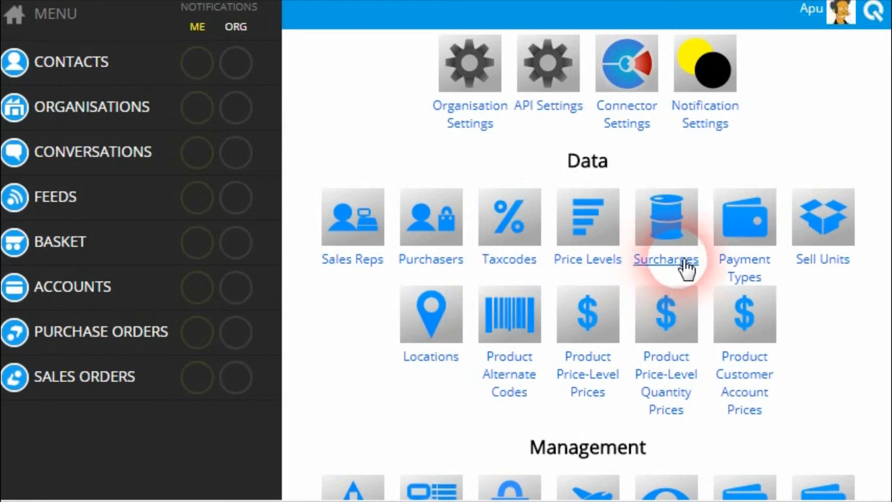
left_click(665, 191)
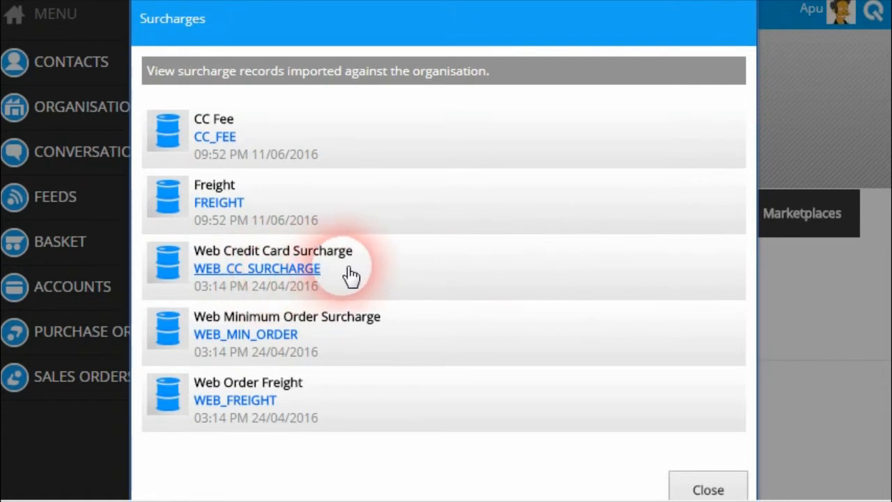
left_click(306, 272)
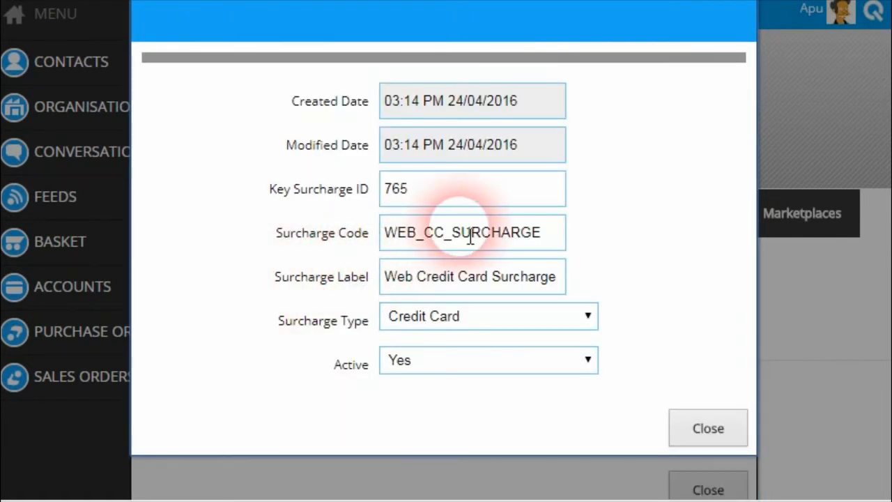
left_click_drag(564, 242, 365, 247)
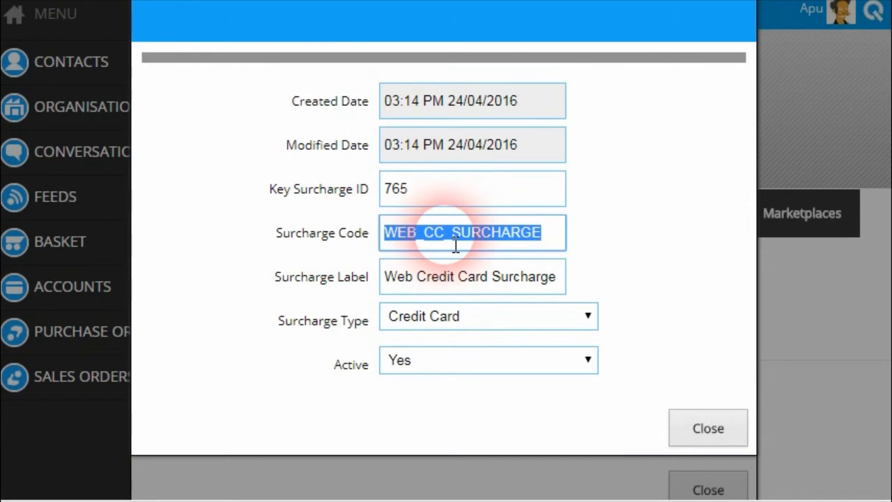
left_click(702, 438)
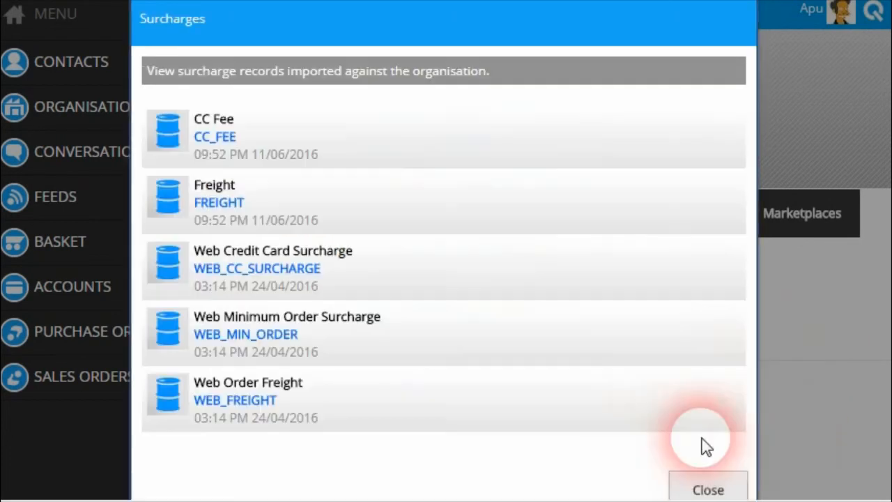
left_click(703, 486)
scroll(667, 339, "down", 5)
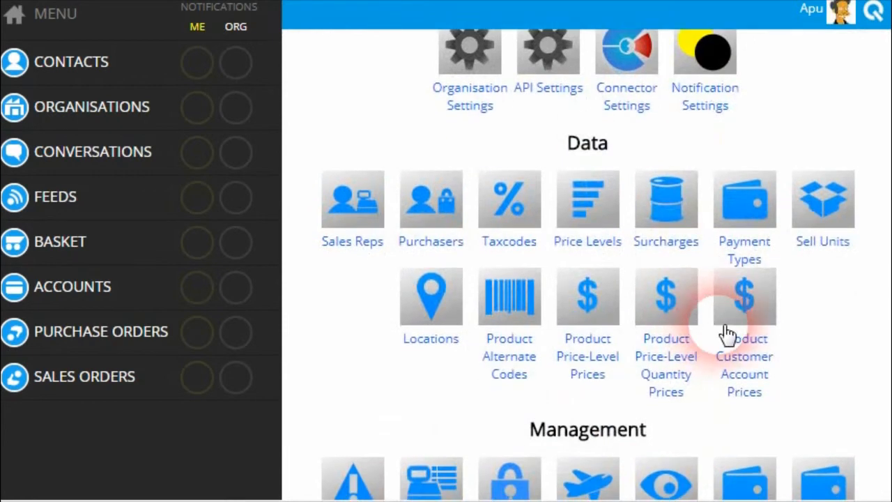
Re-enter WEB_CC_SURCHARGE as the Credit Card payment type's surcharge code.
left_click(741, 202)
left_click(535, 203)
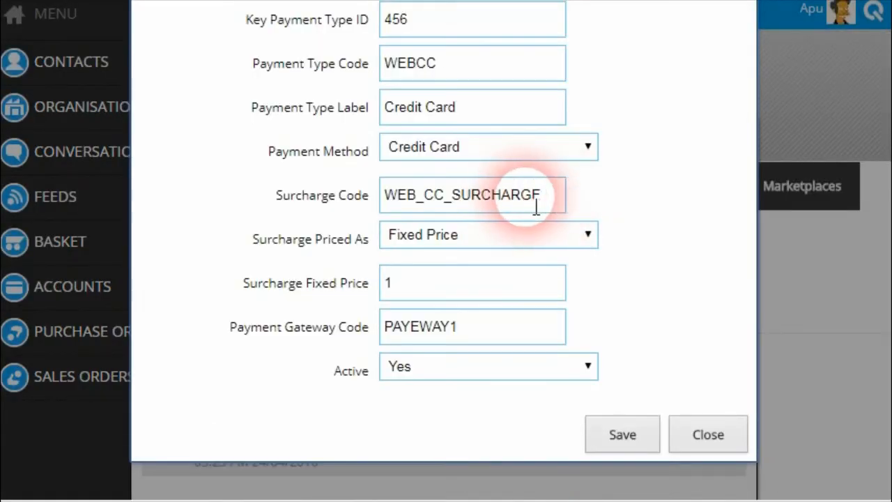
left_click_drag(535, 207, 186, 199)
key("BackSpace")
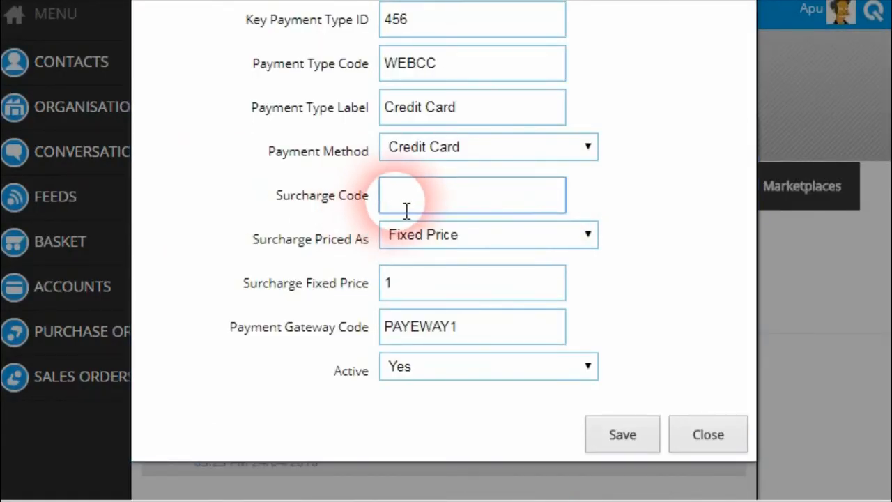
type("WEB_CC_SURCHARGE")
left_click(498, 226)
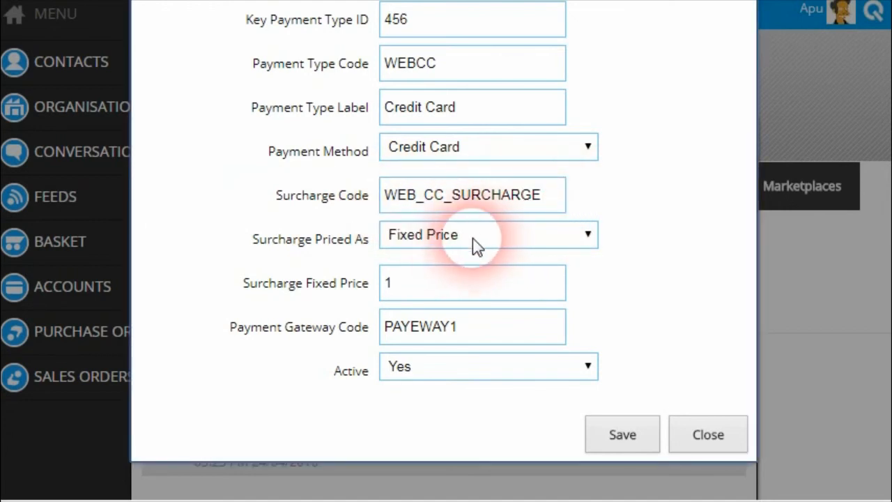
Try Percentage pricing at 2.5, then set the surcharge back to a Fixed Price of 1.
left_click(512, 237)
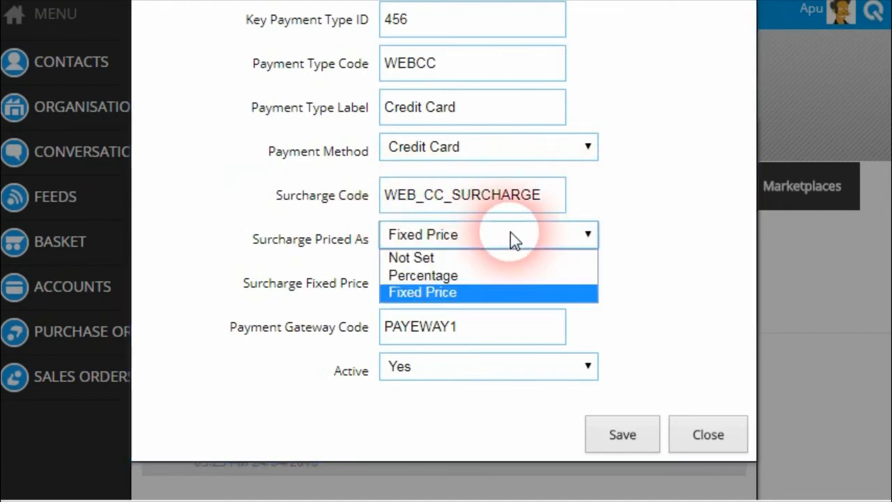
left_click(464, 277)
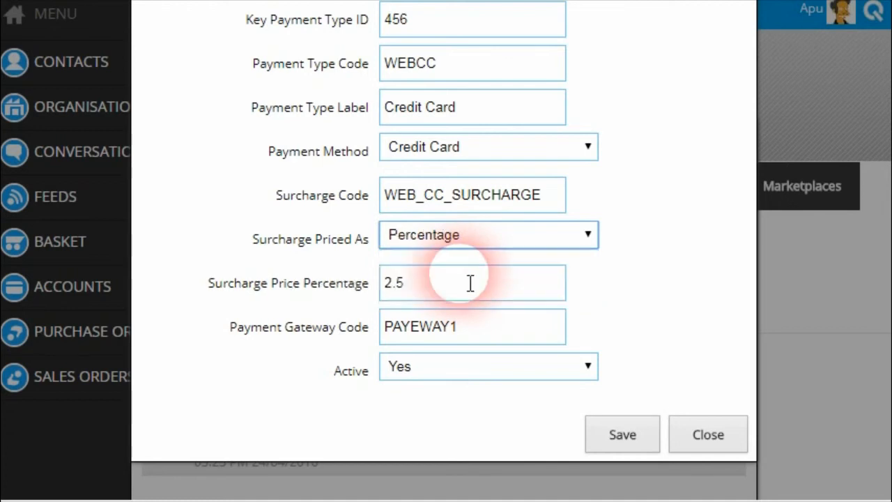
left_click(432, 294)
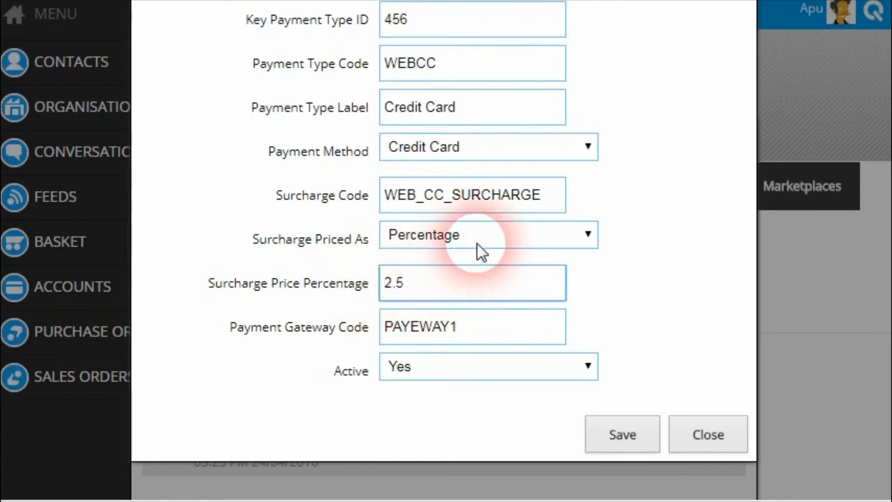
left_click(481, 243)
left_click(450, 293)
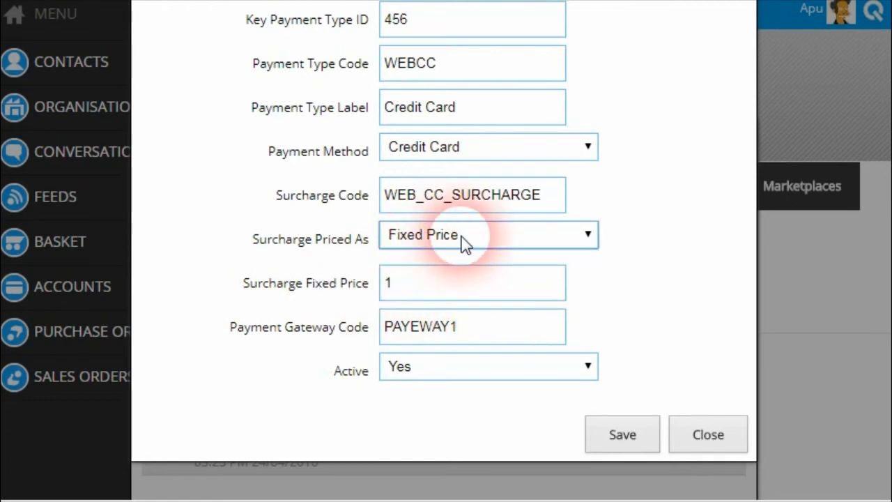
left_click_drag(394, 295, 374, 287)
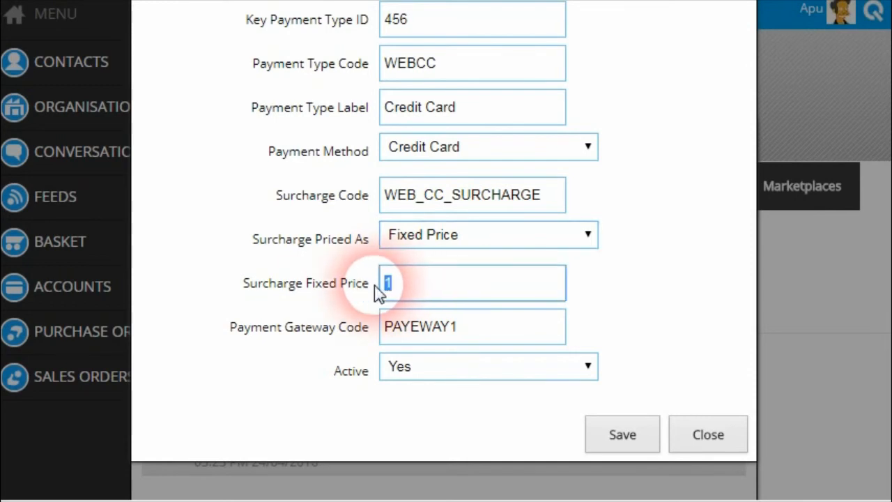
left_click(453, 294)
left_click(626, 293)
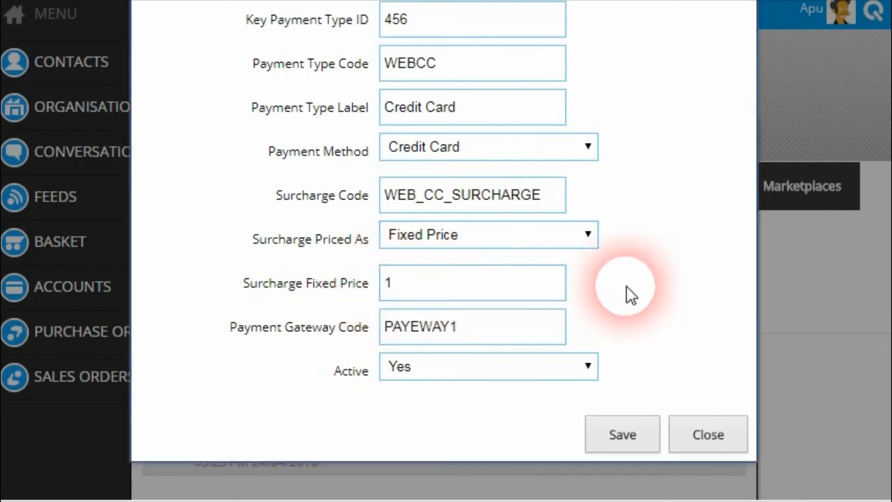
Start a credit card payment for the ticked 880.00 invoice from the customer account's invoices.
left_click(708, 439)
left_click(35, 301)
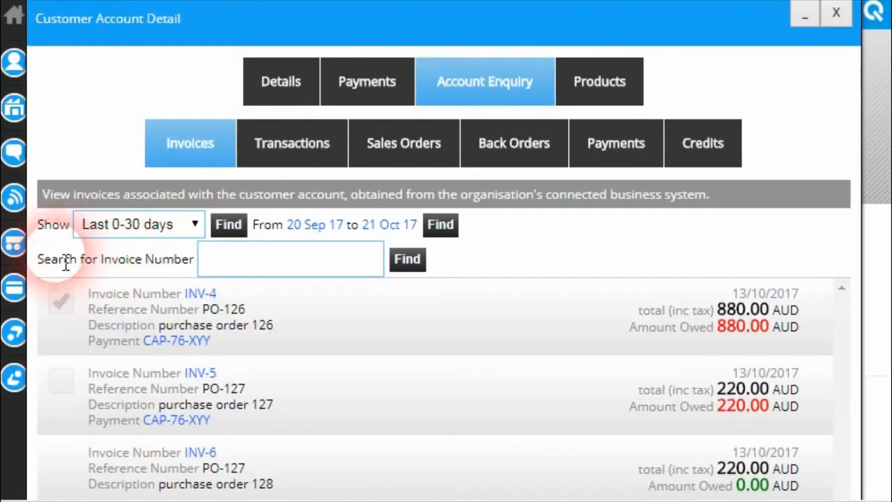
scroll(41, 272, "down", 5)
left_click(69, 381)
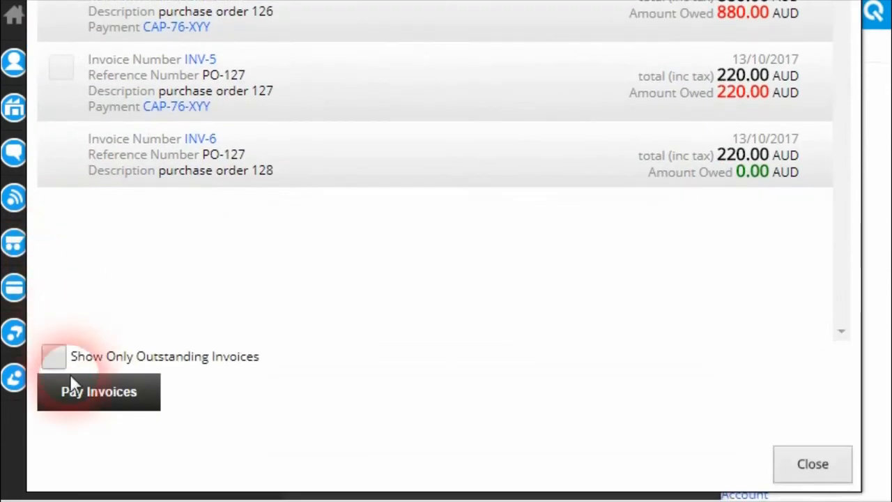
left_click(443, 137)
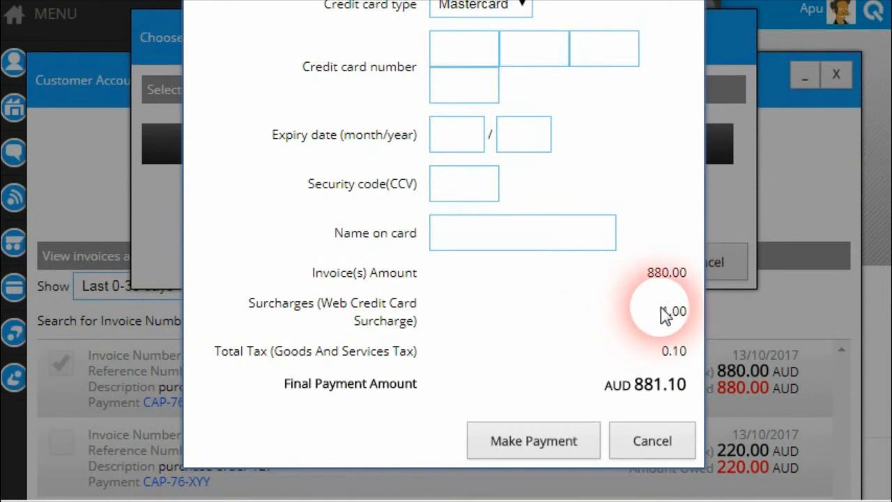
Check the 1.00 surcharge bringing the total to AUD 881.10, then cancel the payment.
left_click_drag(663, 313, 690, 319)
left_click(411, 322)
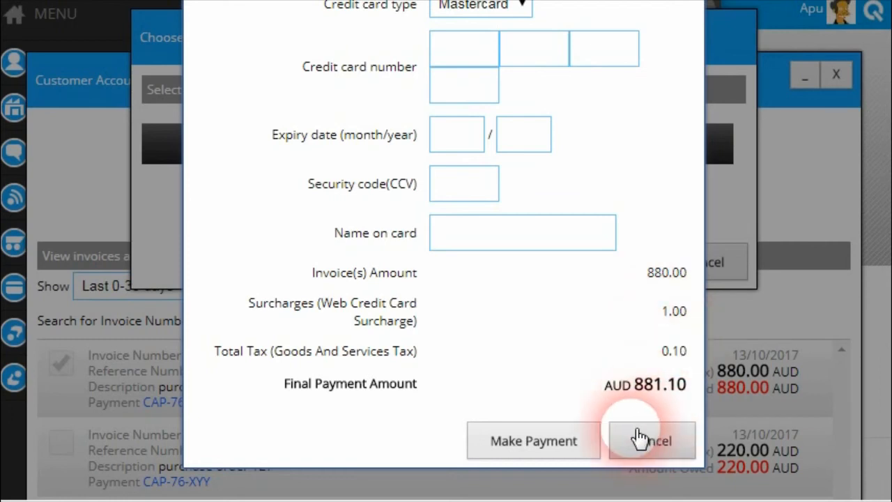
scroll(358, 338, "up", 3)
scroll(432, 361, "down", 3)
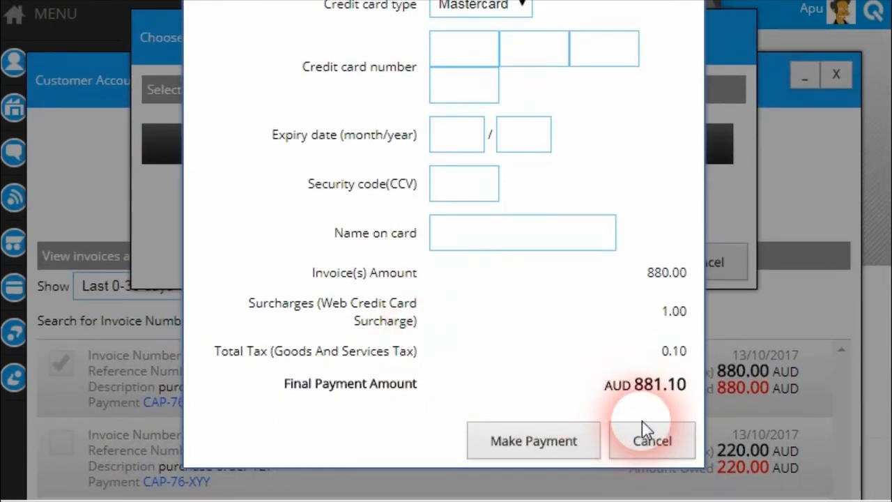
left_click(651, 444)
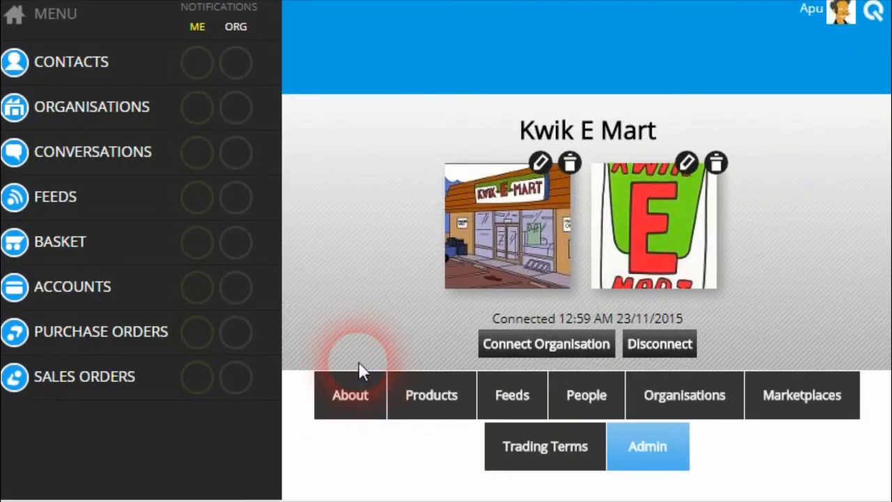
Open Notification Settings and choose the Accounts notification category.
left_click(238, 289)
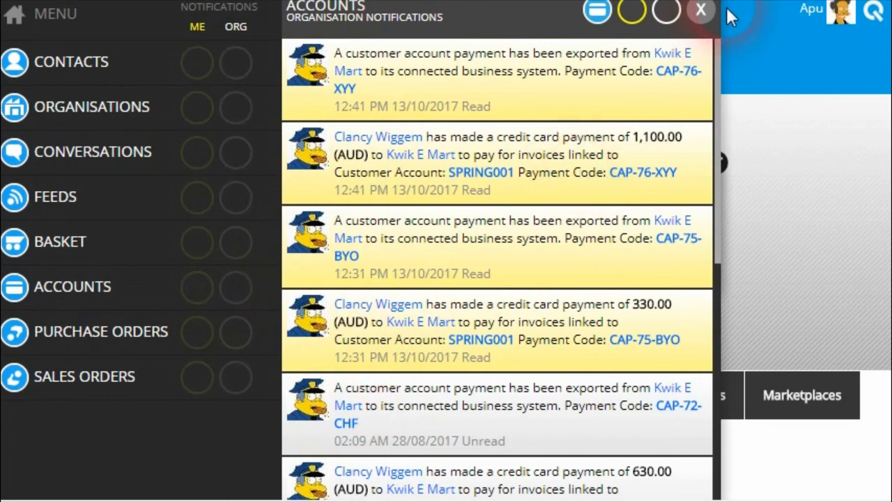
left_click(701, 10)
scroll(513, 259, "down", 3)
scroll(512, 259, "down", 5)
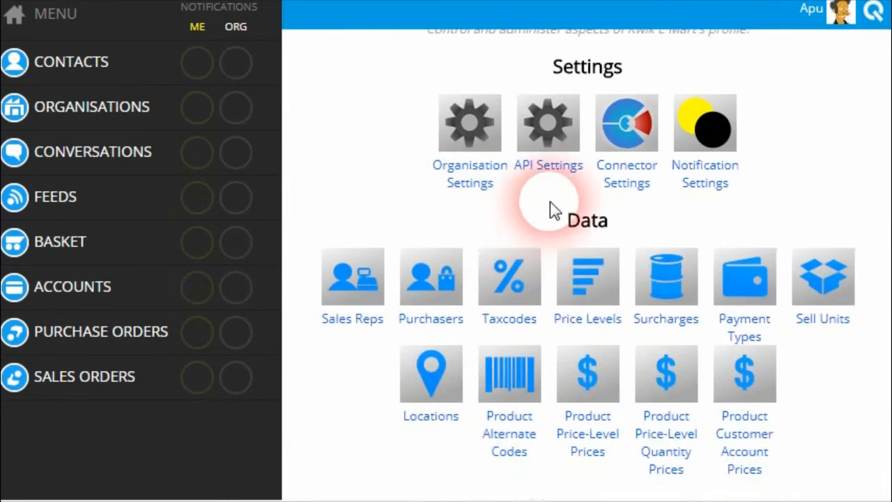
left_click(712, 149)
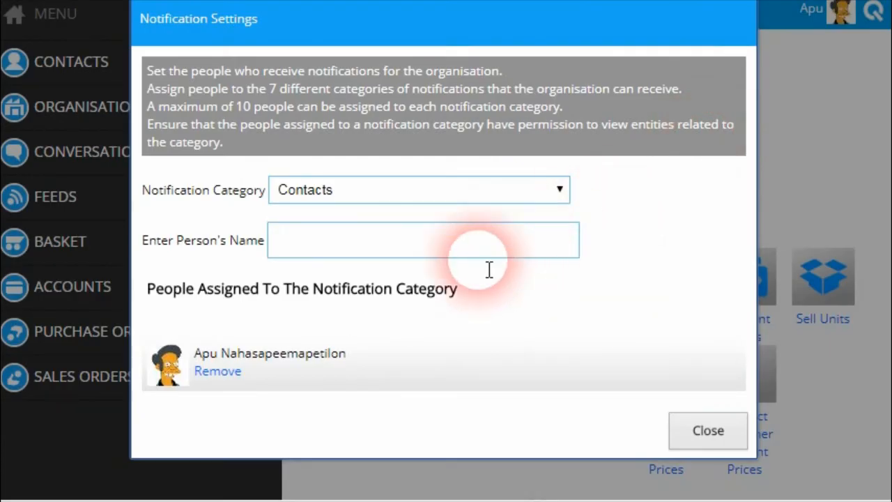
left_click(388, 191)
left_click(341, 265)
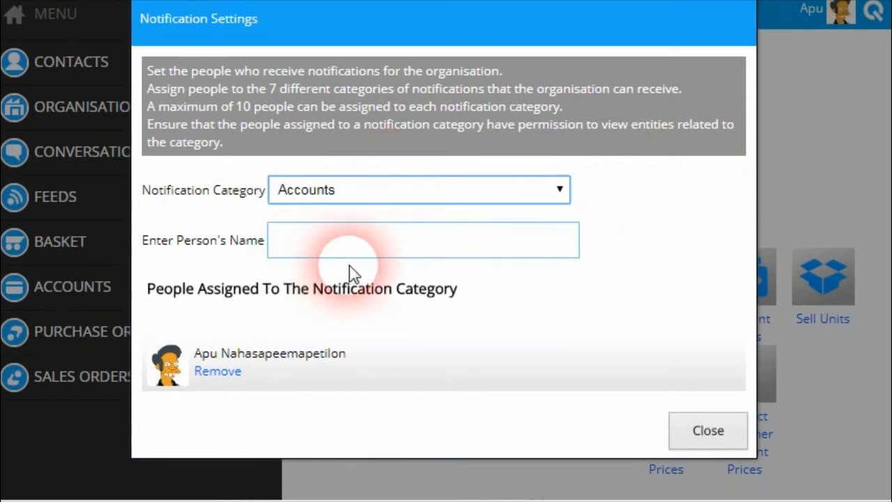
Remove and re-add the user on Accounts notifications, then view the organisation's Accounts notifications.
left_click(218, 371)
left_click(327, 202)
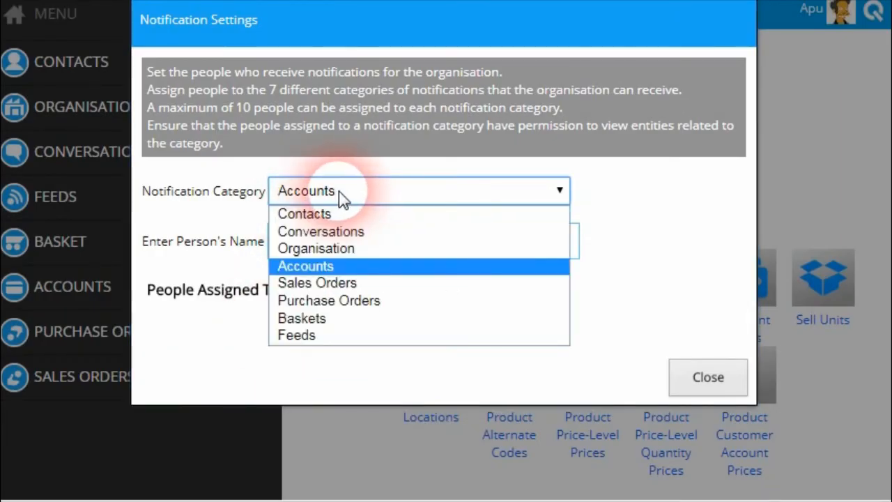
left_click(343, 195)
left_click(347, 249)
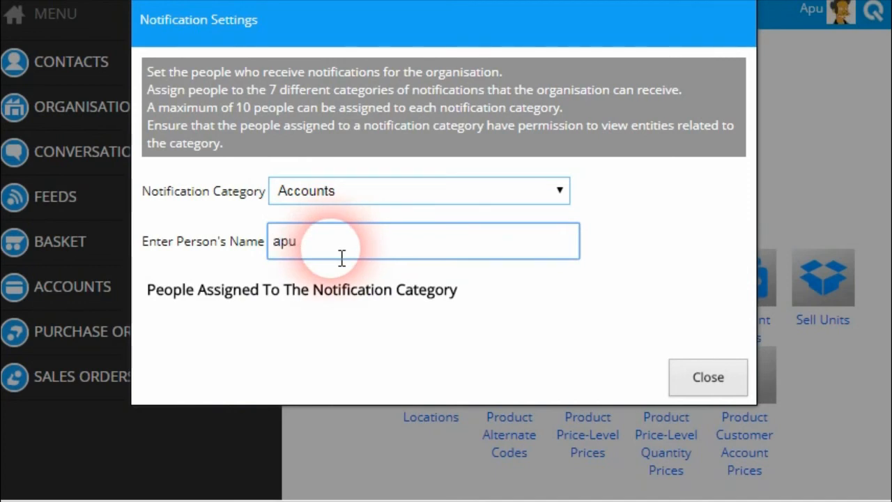
left_click(310, 270)
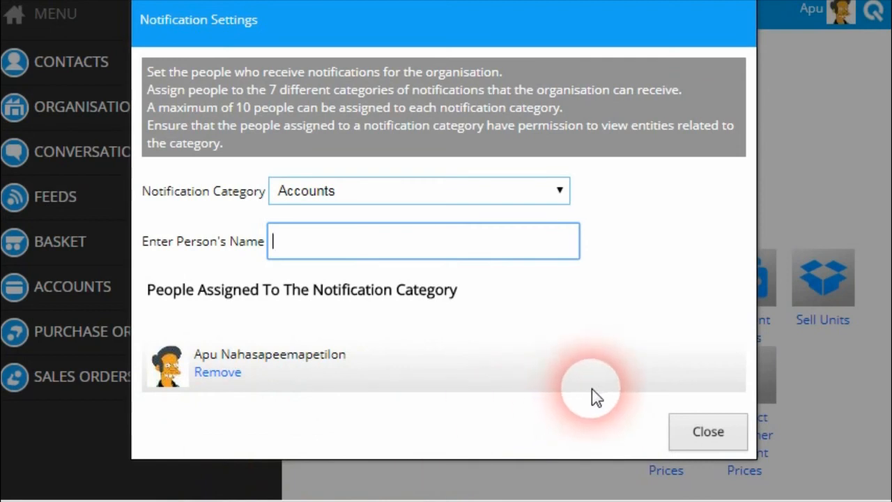
left_click(711, 427)
left_click(259, 304)
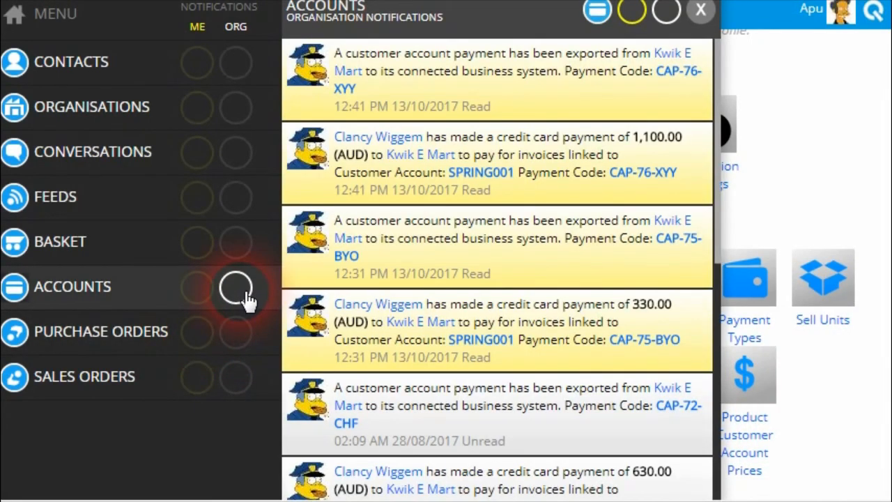
Close the notifications and open the Customer Account Payments Received records.
left_click(245, 298)
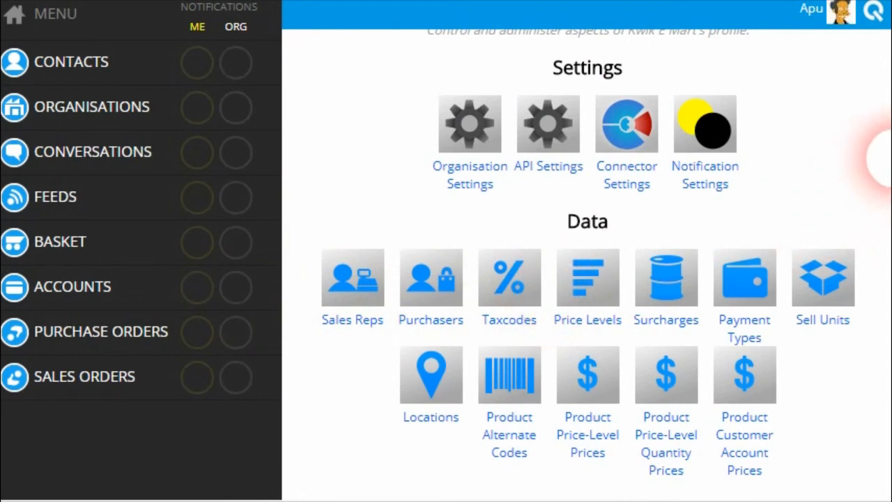
scroll(881, 159, "down", 3)
scroll(881, 248, "down", 5)
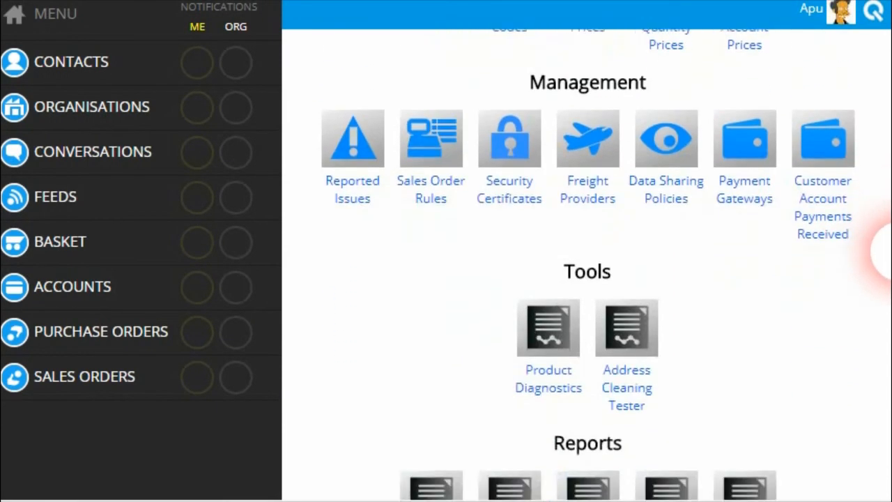
scroll(881, 248, "up", 3)
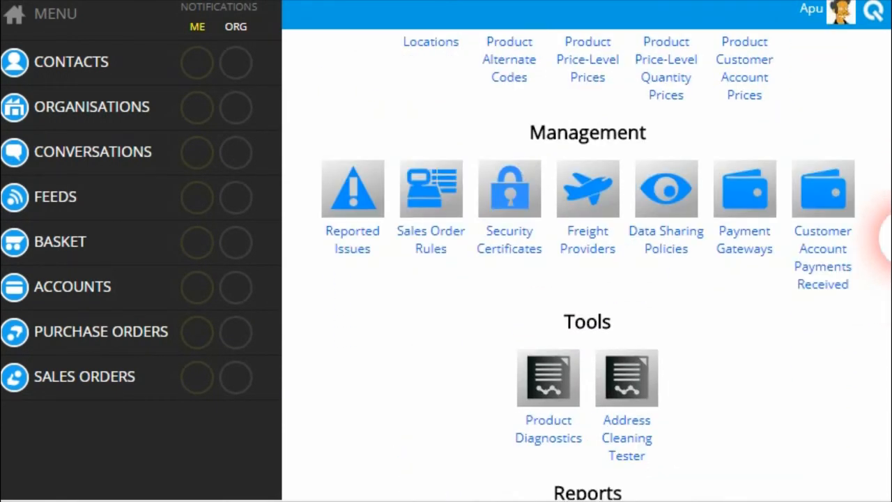
left_click(836, 265)
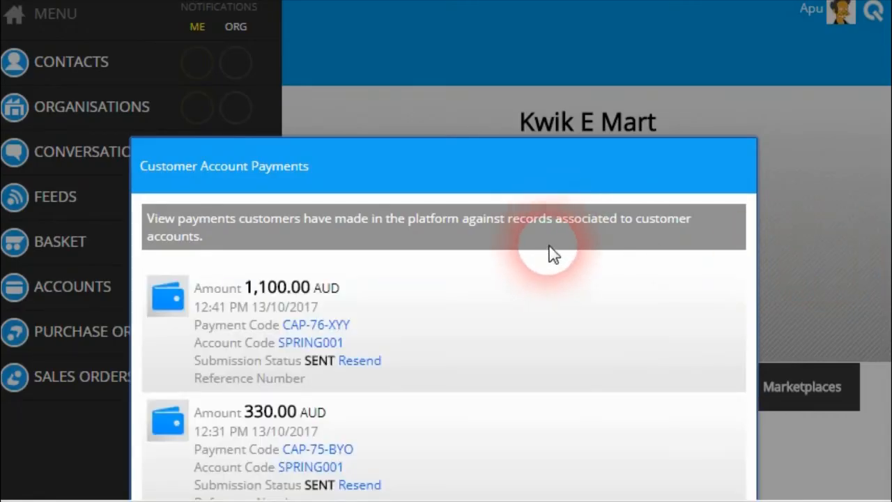
scroll(392, 229, "down", 5)
scroll(388, 257, "down", 4)
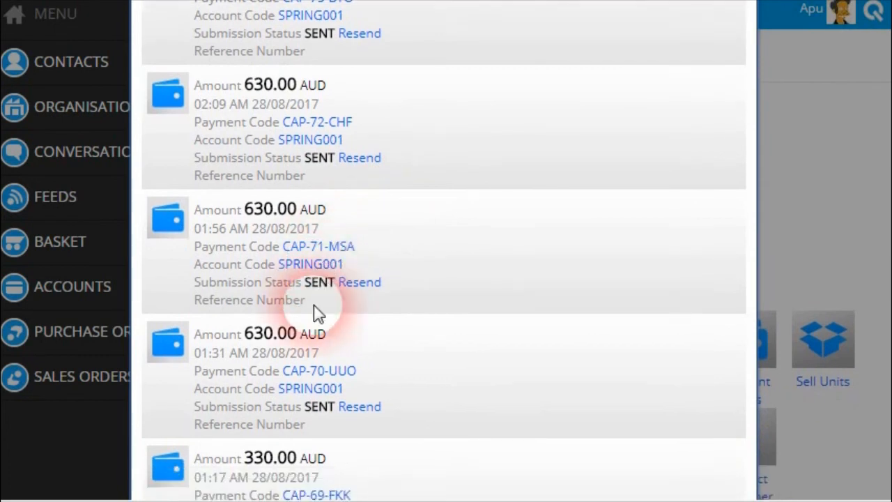
scroll(383, 348, "up", 8)
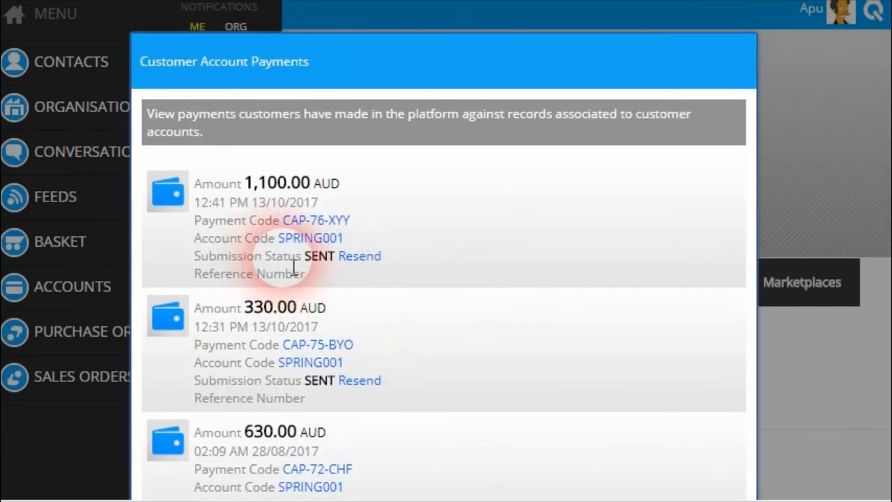
Resend the 1,100.00 AUD payment to the business system.
left_click(360, 257)
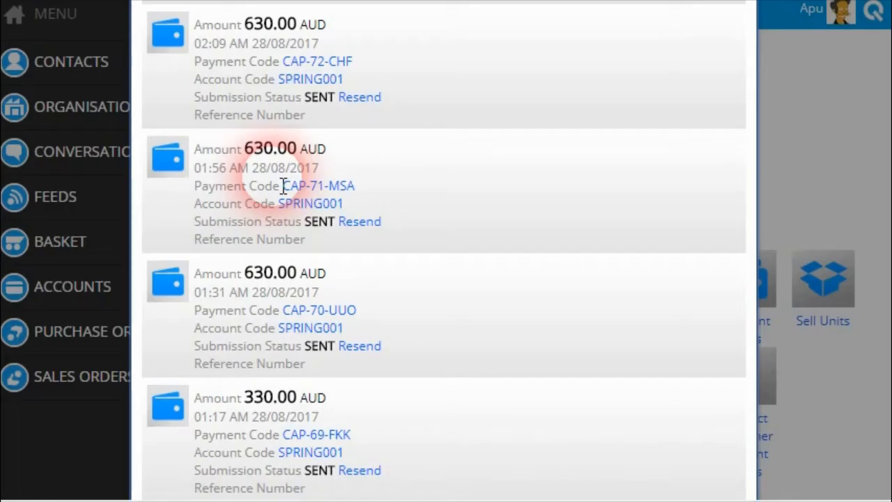
scroll(362, 265, "down", 1)
scroll(345, 289, "down", 5)
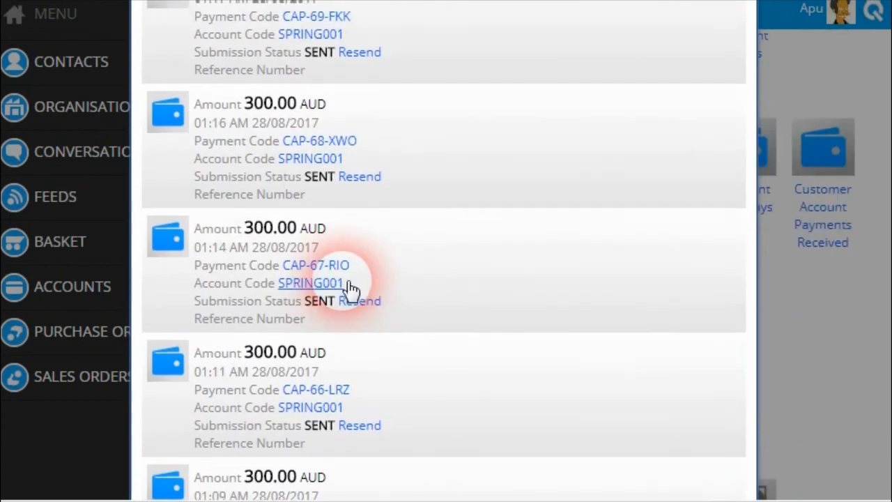
scroll(350, 283, "up", 3)
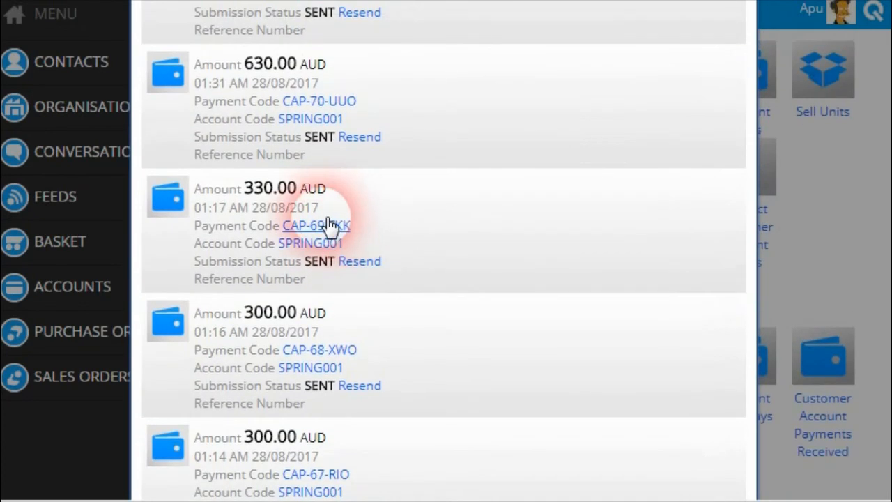
View the 330.00 AUD payment's full details, then close them.
left_click(326, 227)
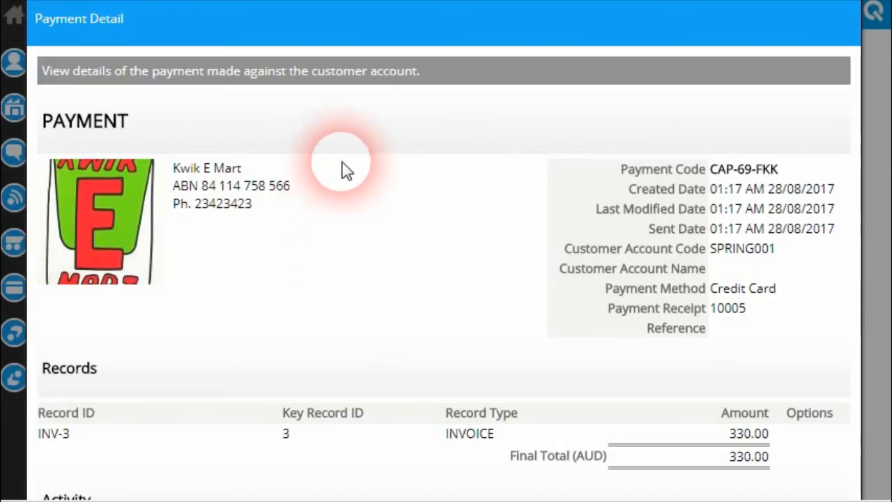
scroll(340, 174, "down", 3)
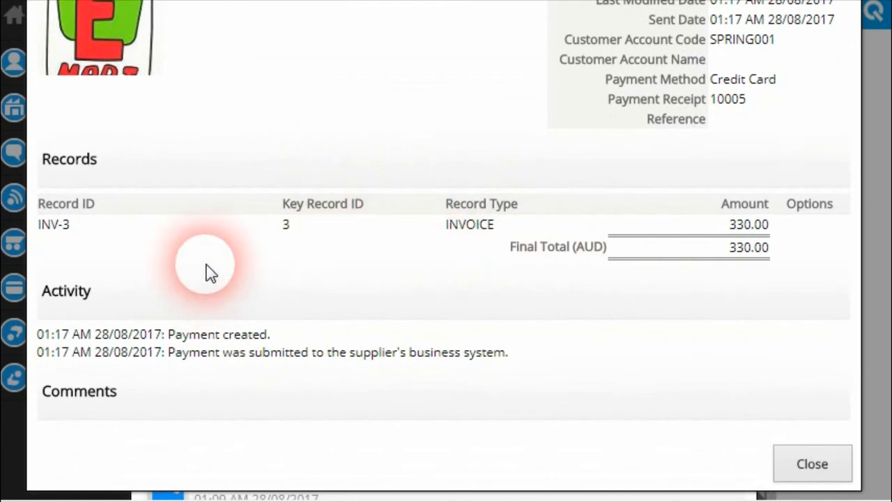
left_click(845, 478)
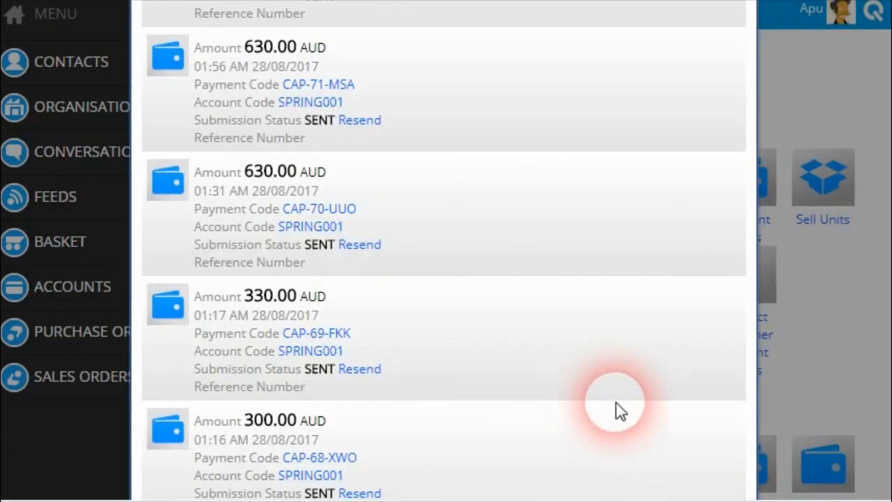
scroll(623, 438, "down", 4)
scroll(629, 438, "down", 3)
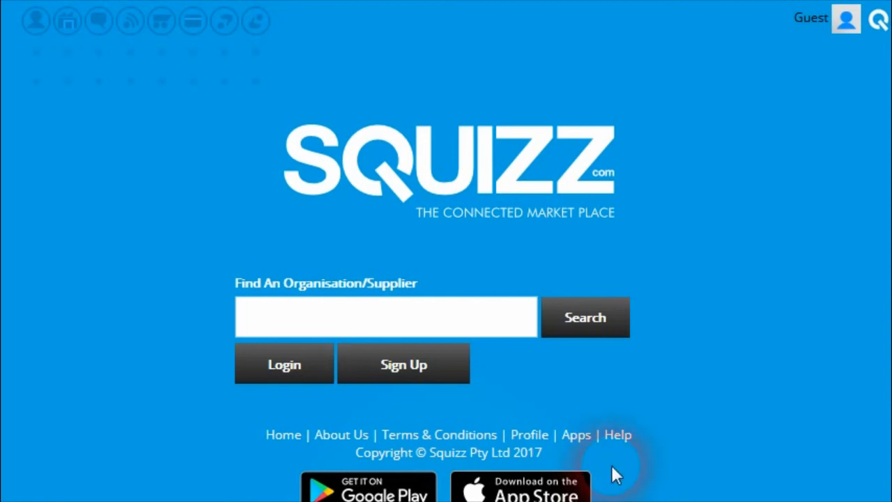
Browse the SQUIZZ help centre to the Selling Through SQUIZZ.com topics.
left_click(619, 446)
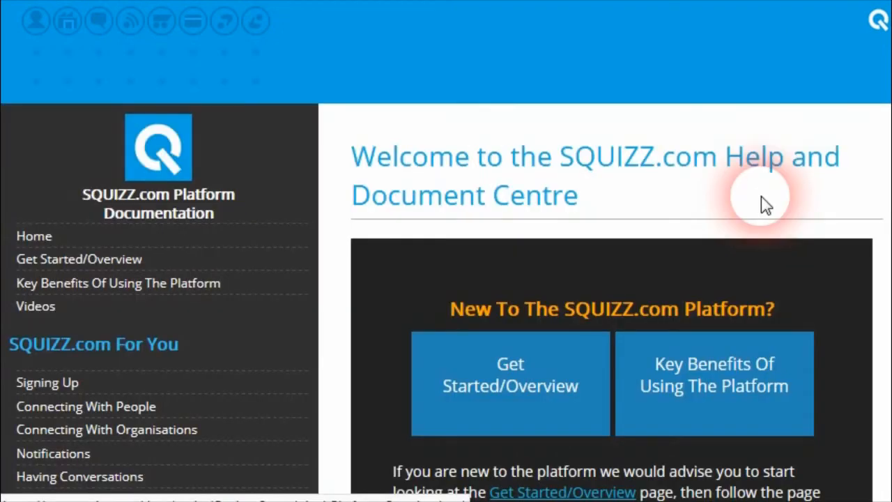
scroll(882, 73, "down", 2)
left_click_drag(891, 75, 891, 143)
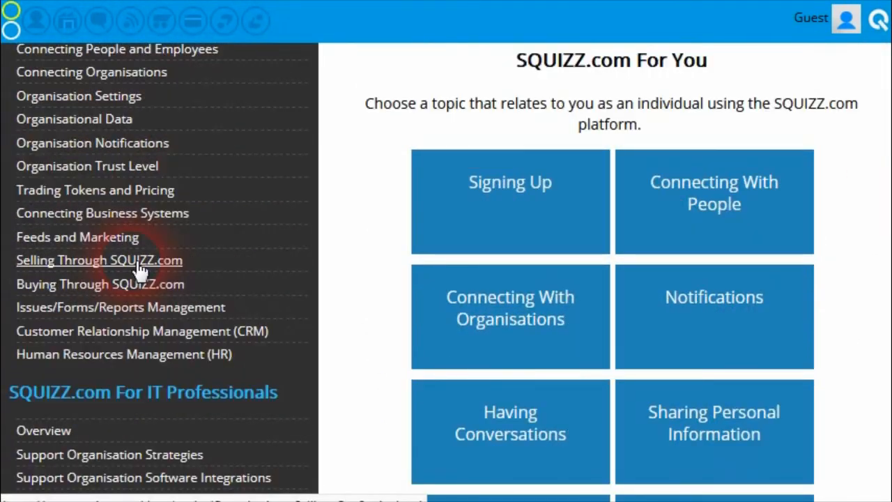
left_click(221, 272)
scroll(850, 108, "down", 8)
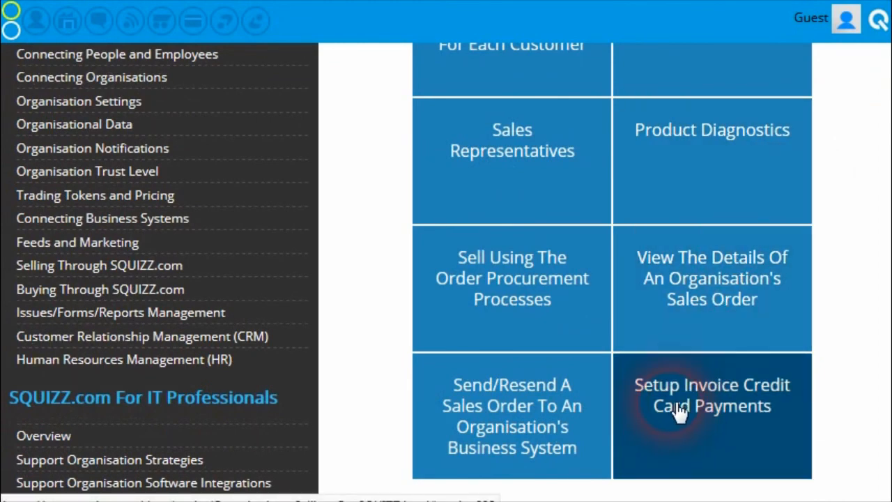
Read the Setup Invoice Credit Card Payments help article through to its end.
left_click(672, 414)
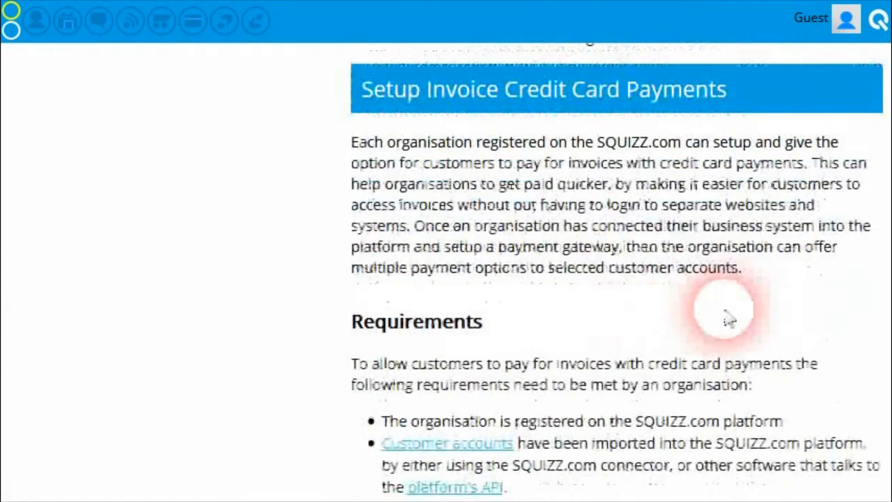
scroll(887, 411, "down", 14)
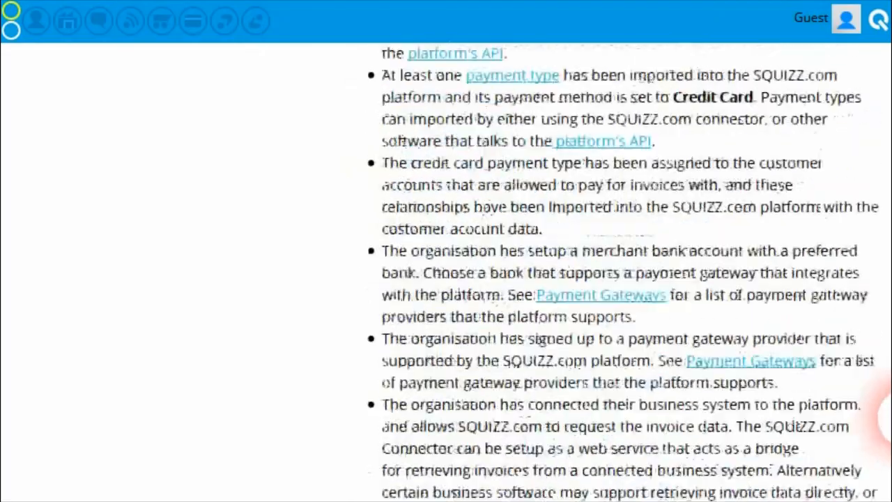
scroll(881, 425, "down", 9)
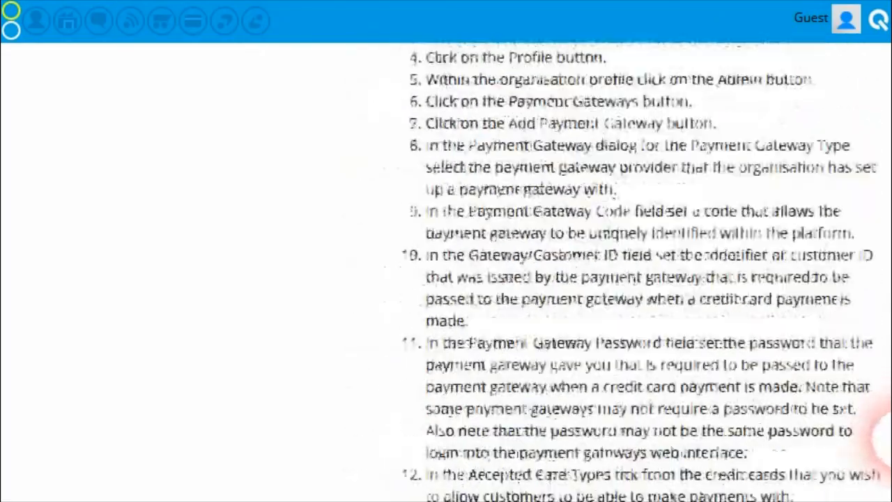
scroll(882, 432, "down", 10)
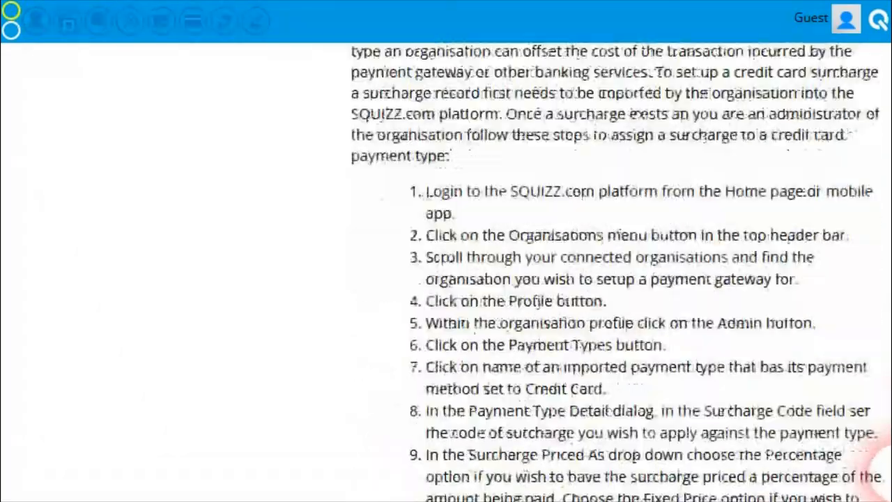
scroll(883, 446, "up", 1)
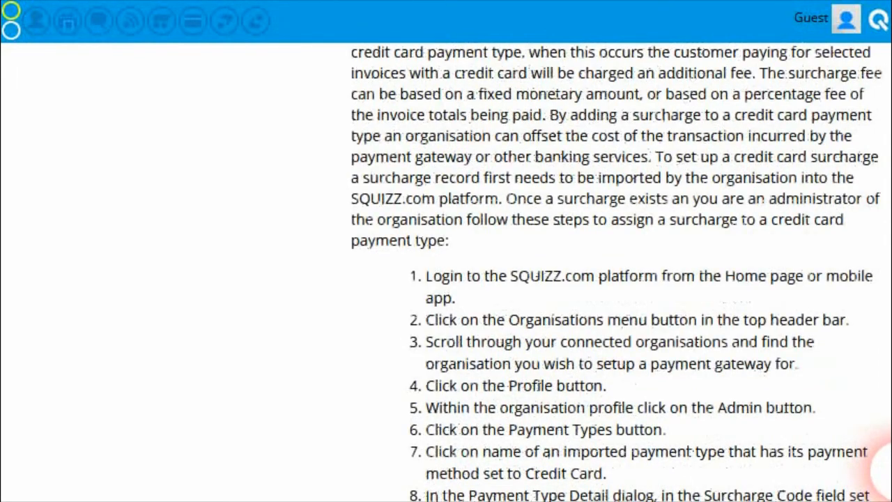
scroll(883, 457, "down", 11)
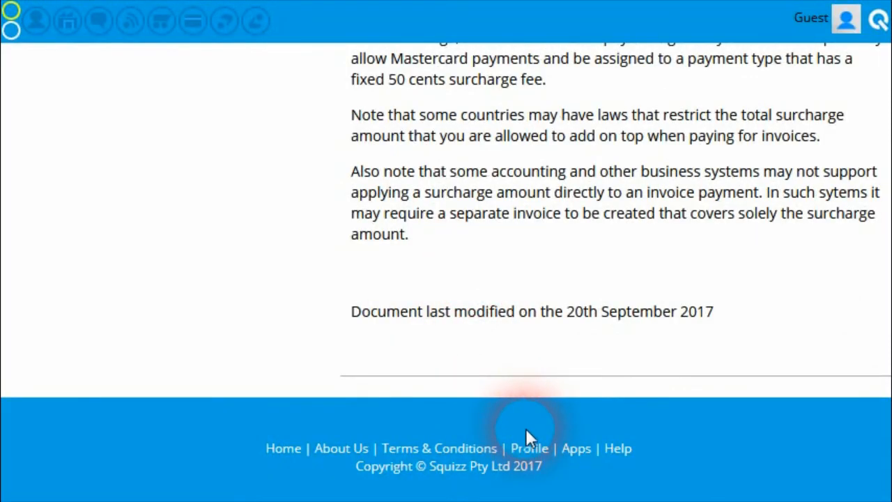
On the Squizz.com profile, show the Squizz Early Adopters feed, which has 199 followers.
left_click(529, 448)
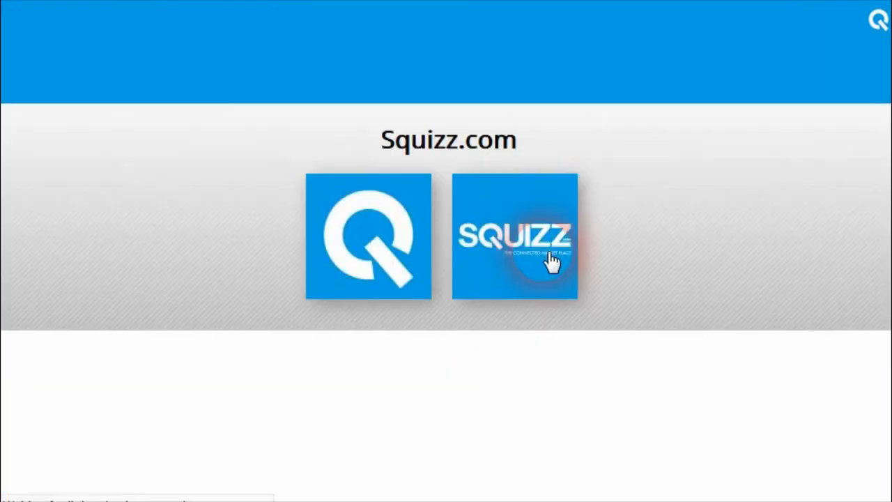
left_click(314, 356)
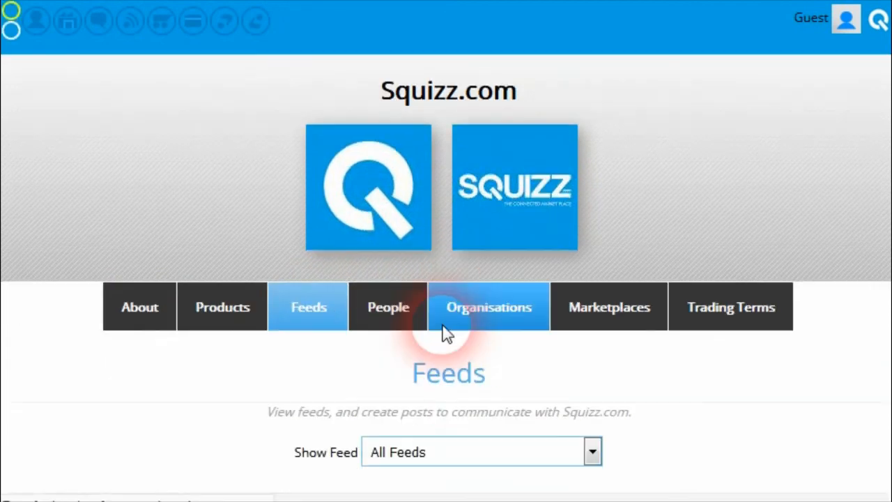
scroll(474, 306, "down", 3)
left_click(513, 268)
left_click(509, 388)
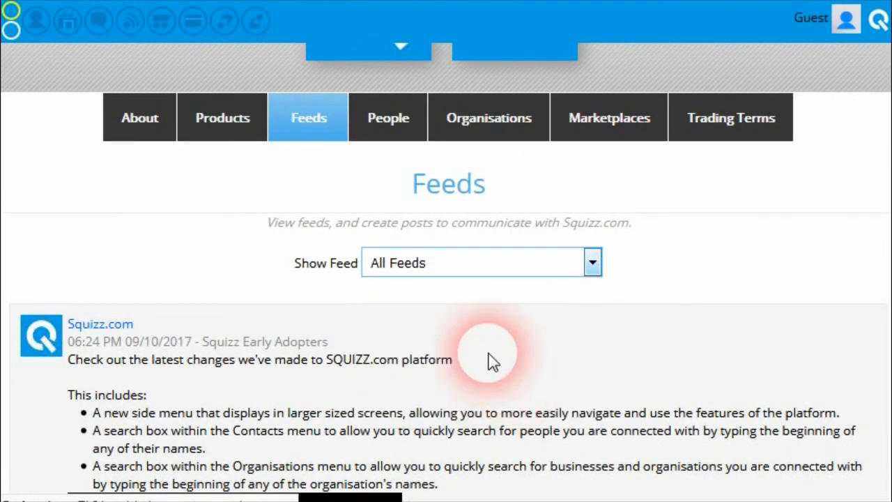
scroll(384, 319, "down", 2)
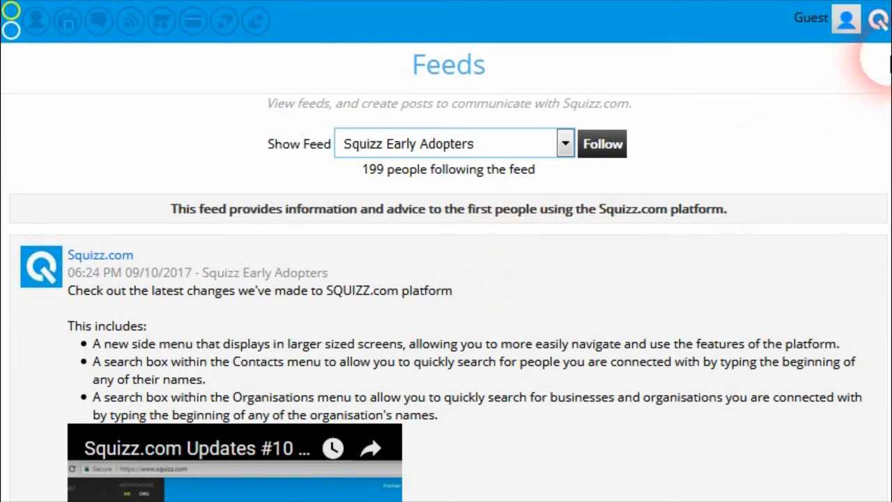
scroll(888, 56, "up", 5)
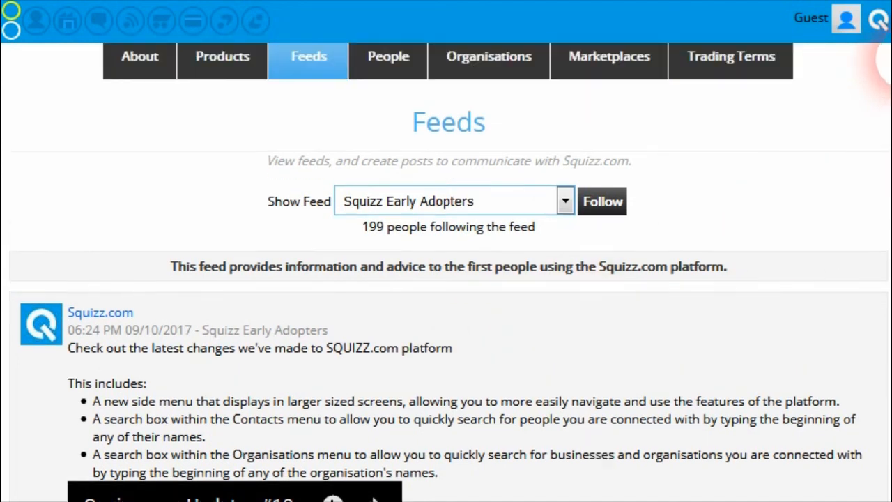